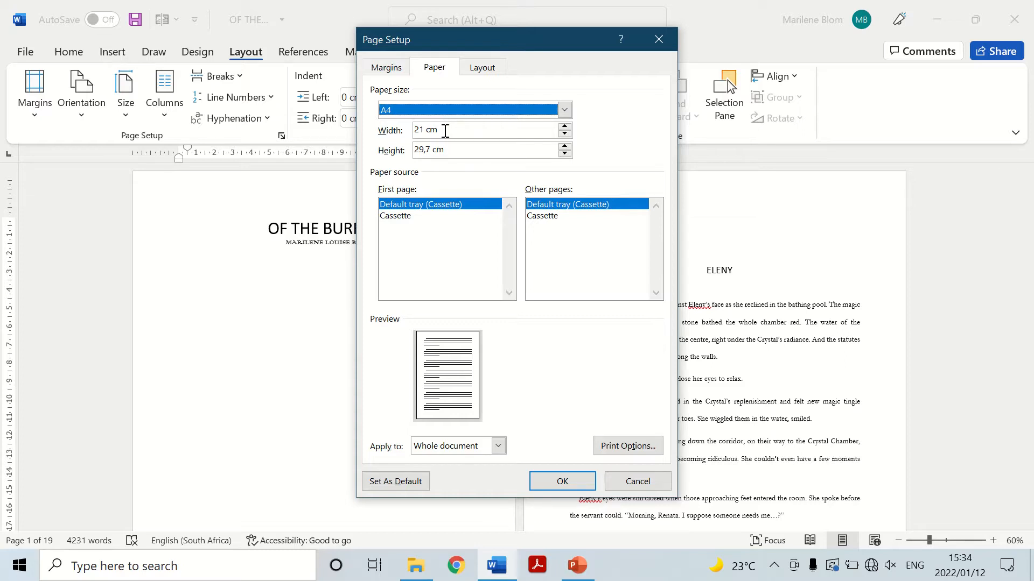
# Set a custom paper size for the whole document, with a width of 5" and a new height.
pyautogui.click(446, 130)
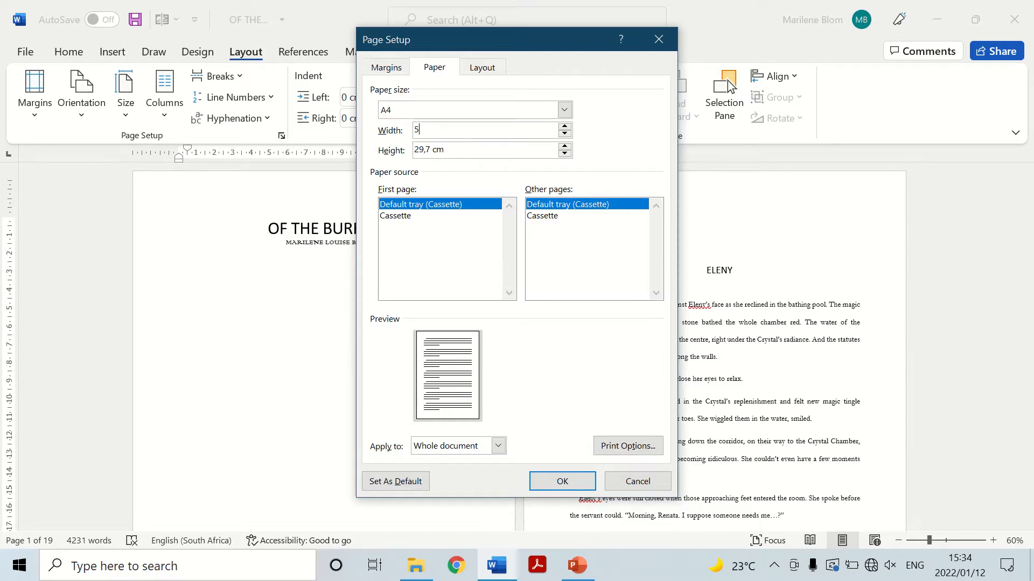
pyautogui.click(458, 153)
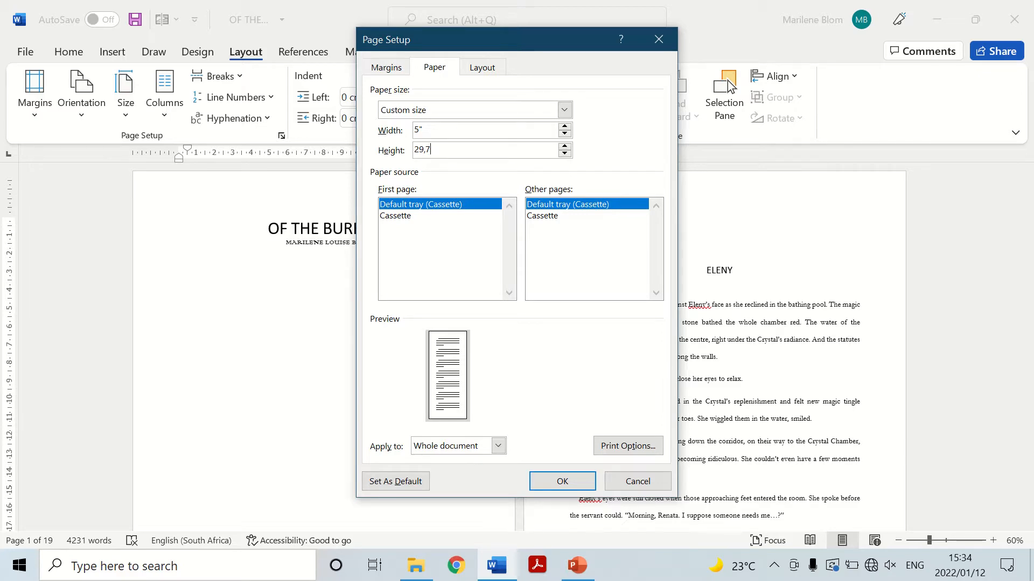
pyautogui.press('BackSpace')
pyautogui.press('BackSpace')
pyautogui.press('BackSpace')
pyautogui.click(588, 481)
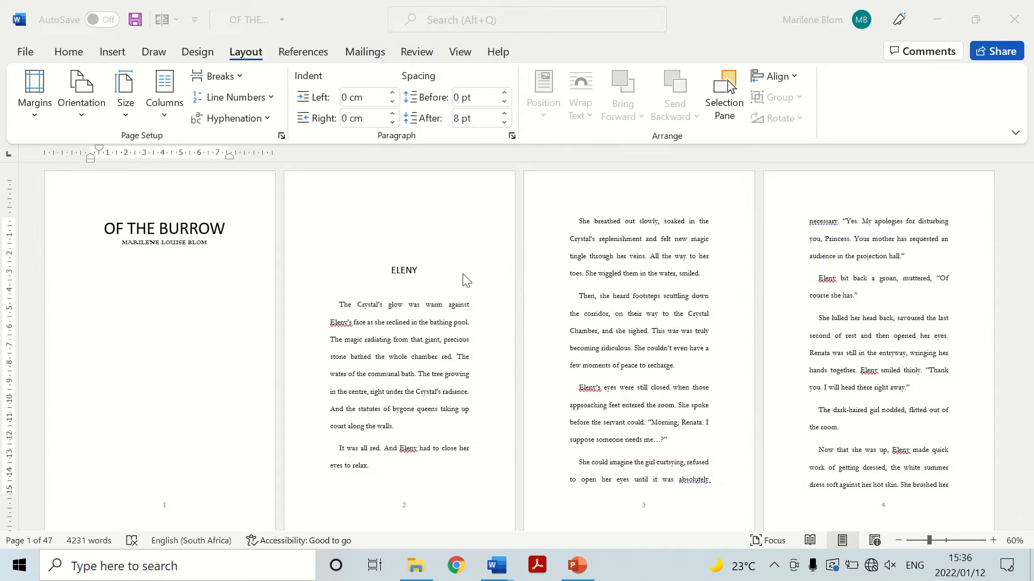
pyautogui.scroll(-2, 465, 275)
pyautogui.scroll(1, 464, 275)
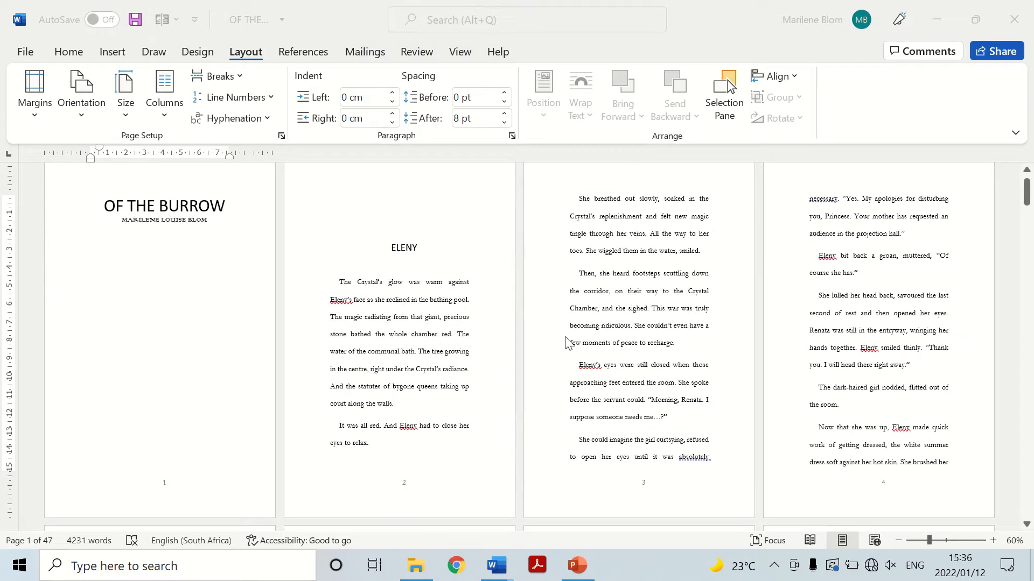
pyautogui.scroll(1, 681, 371)
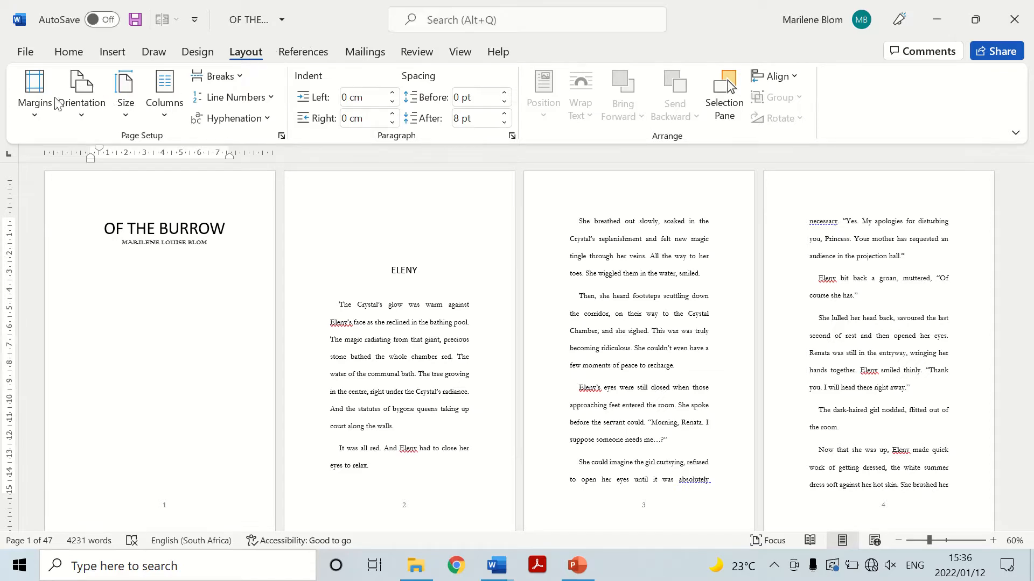
# Set the document's custom margins to 2 cm at the top and 1,8 cm at the bottom.
pyautogui.click(51, 108)
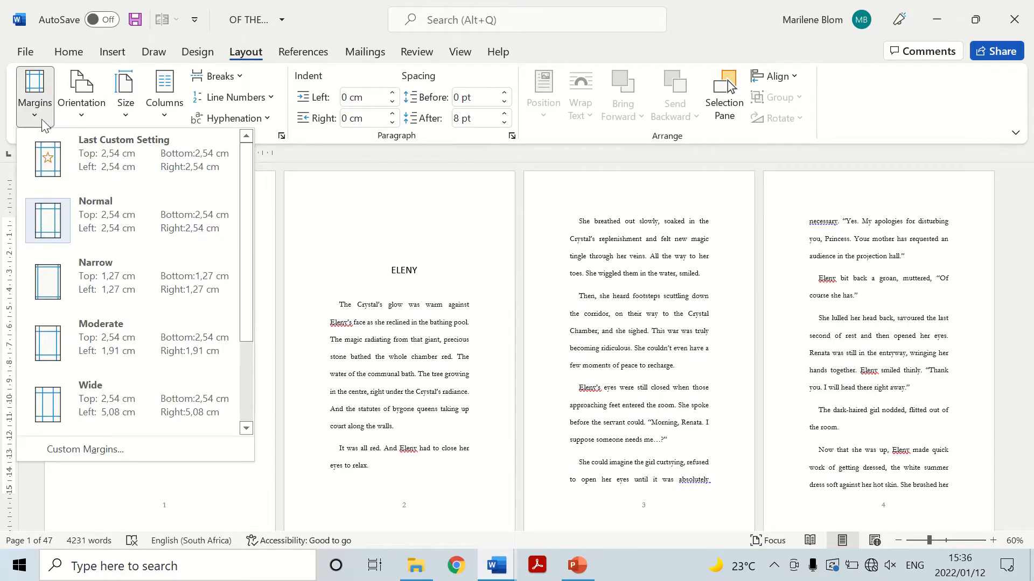
pyautogui.click(101, 455)
pyautogui.moveTo(663, 66); pyautogui.dragTo(716, 75)
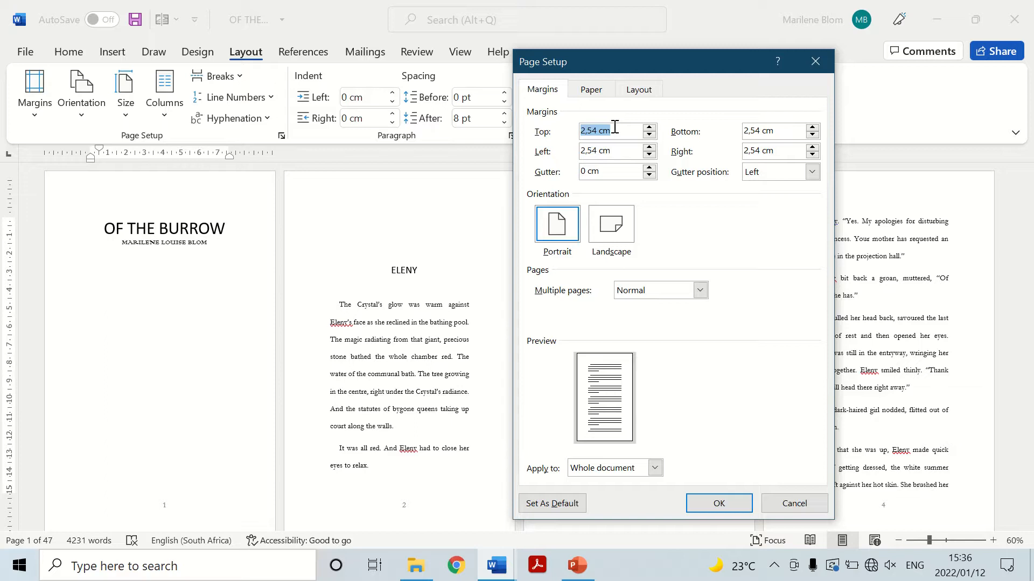
pyautogui.write('2')
pyautogui.click(781, 125)
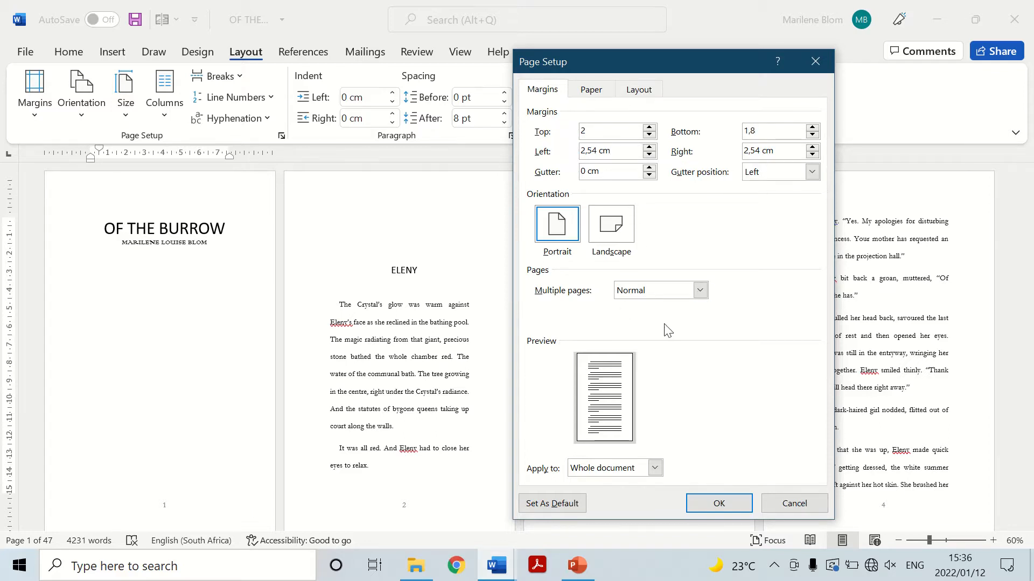
# Switch the pages to mirror margins with an inside margin of 1,7 cm and an outside margin of 1 cm.
pyautogui.click(684, 294)
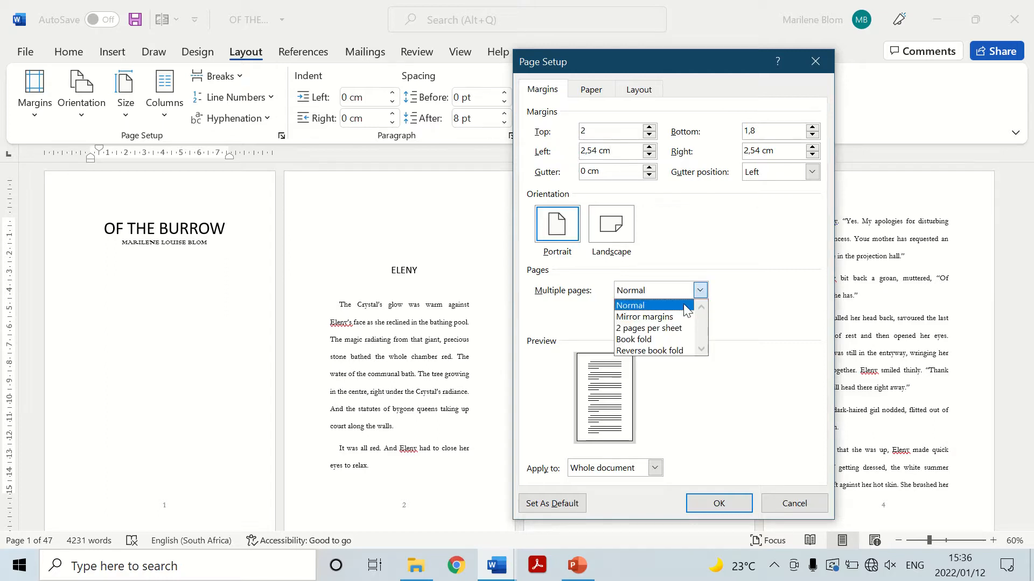
pyautogui.click(680, 318)
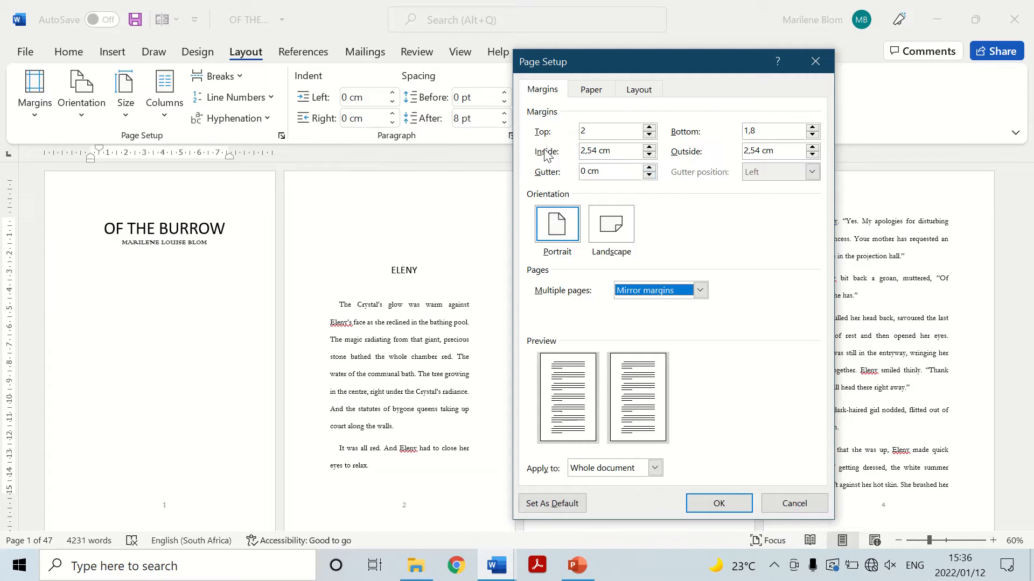
pyautogui.click(639, 153)
pyautogui.press('BackSpace')
pyautogui.press('BackSpace')
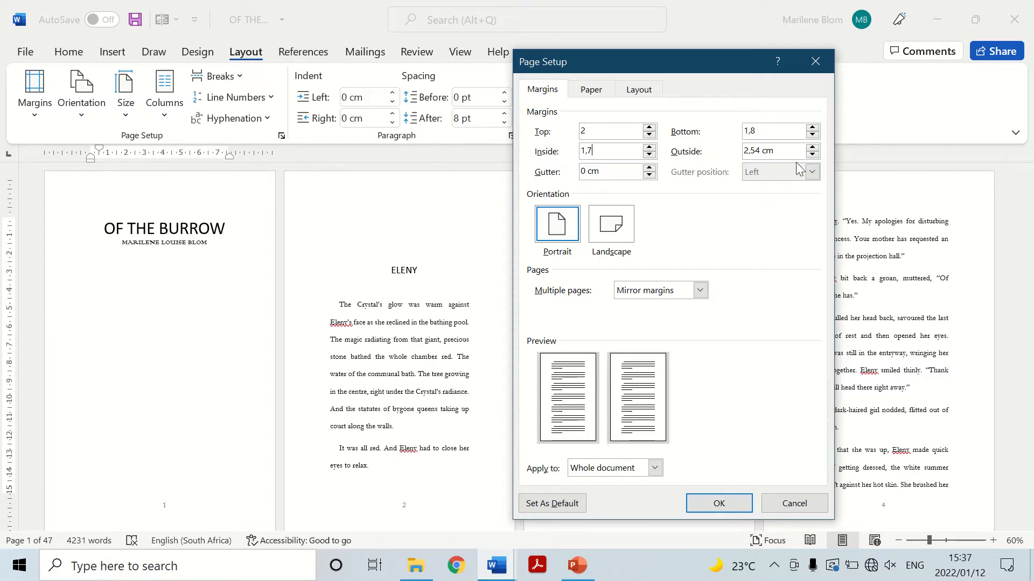
pyautogui.press('BackSpace')
pyautogui.press('BackSpace')
pyautogui.press('BackSpace')
pyautogui.click(741, 502)
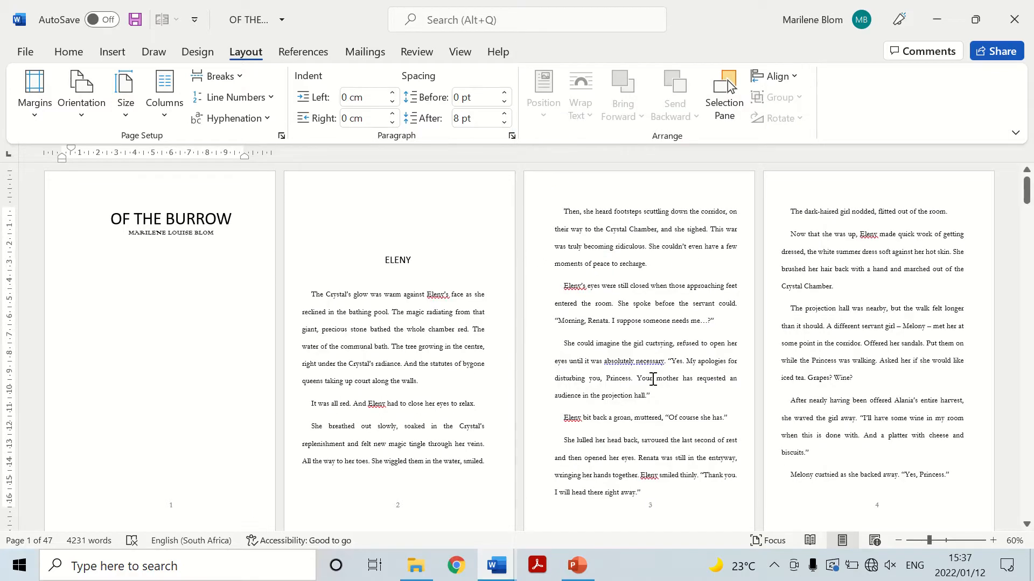
pyautogui.scroll(-1, 403, 307)
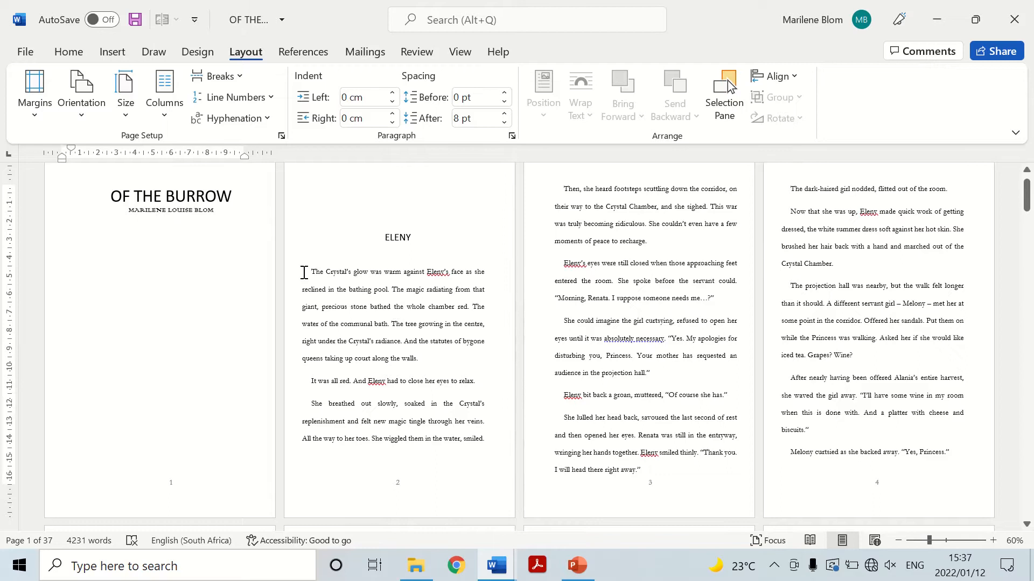
# Modify the Normal style used by the body text to font size 11.
pyautogui.click(318, 272)
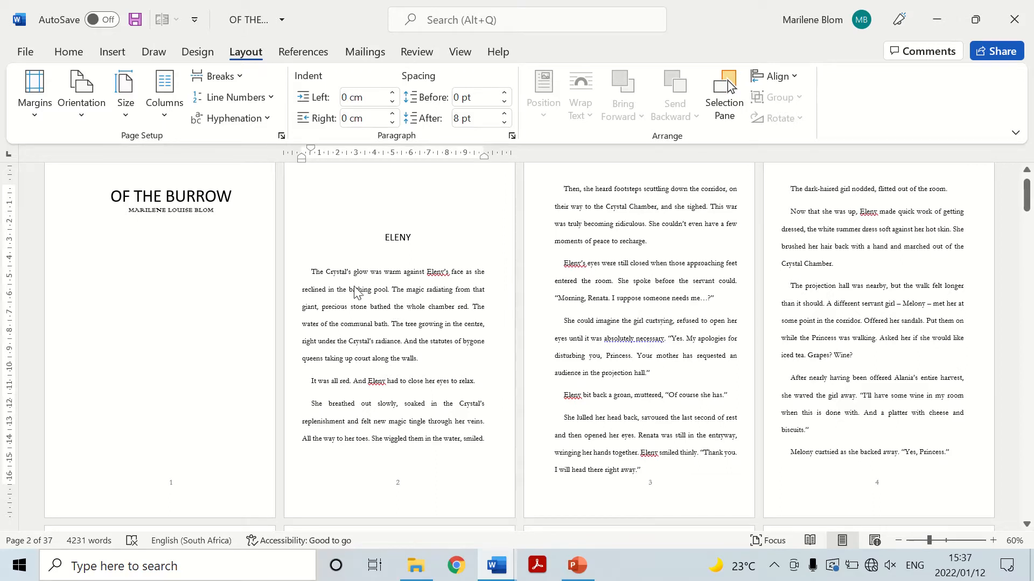
pyautogui.scroll(1, 693, 293)
pyautogui.scroll(-1, 92, 172)
pyautogui.click(76, 56)
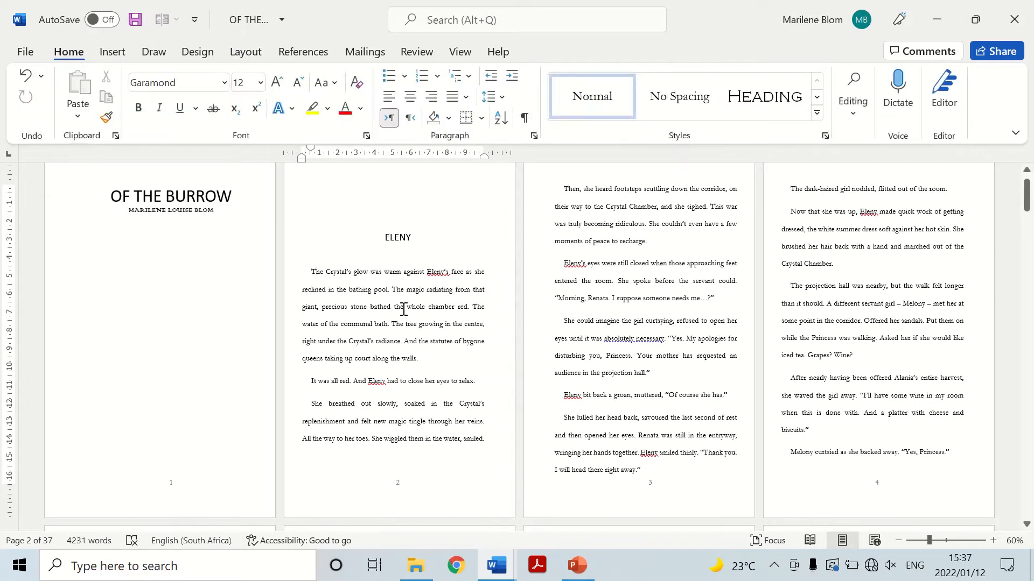
pyautogui.rightClick(617, 87)
pyautogui.click(656, 130)
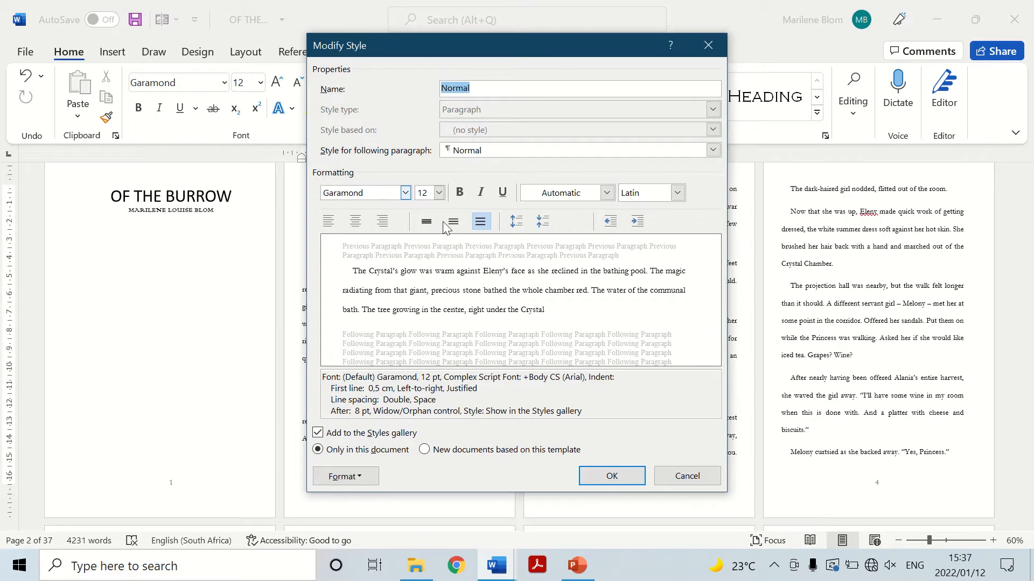
pyautogui.click(439, 193)
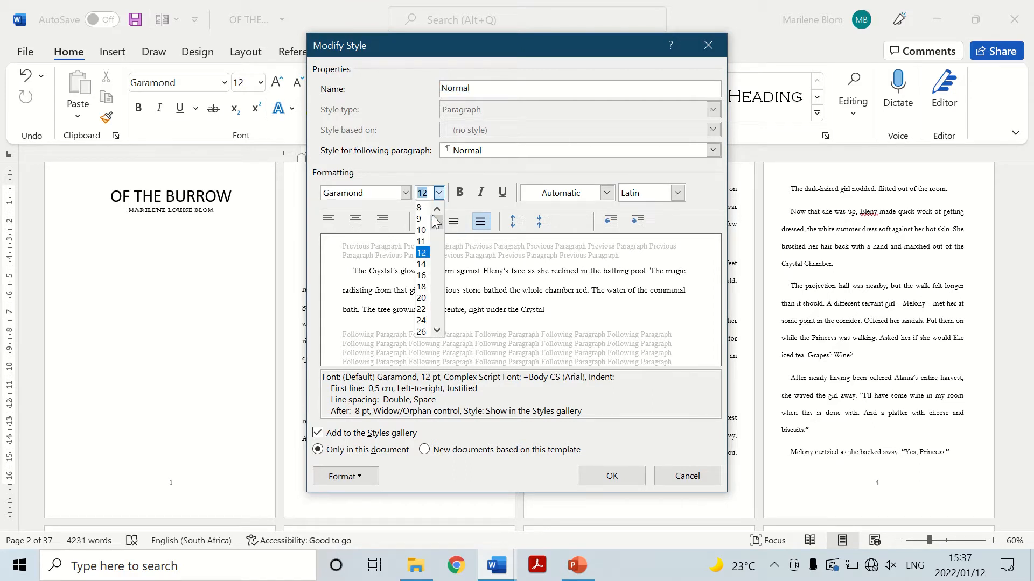
pyautogui.click(428, 244)
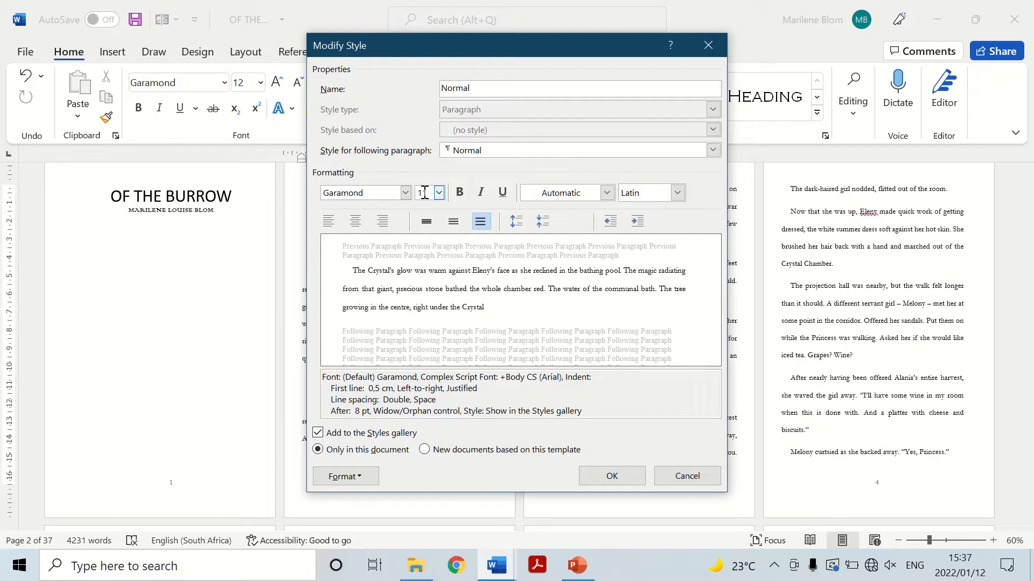
# Set the Normal style's first-line indent to 0,4 cm and remove the space between paragraphs of the same style.
pyautogui.click(358, 483)
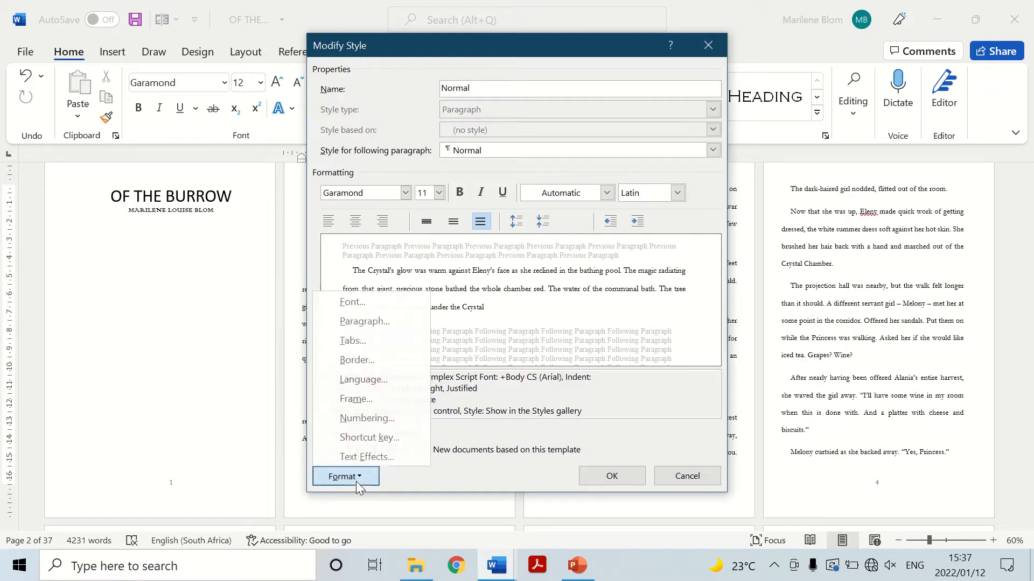
pyautogui.click(374, 325)
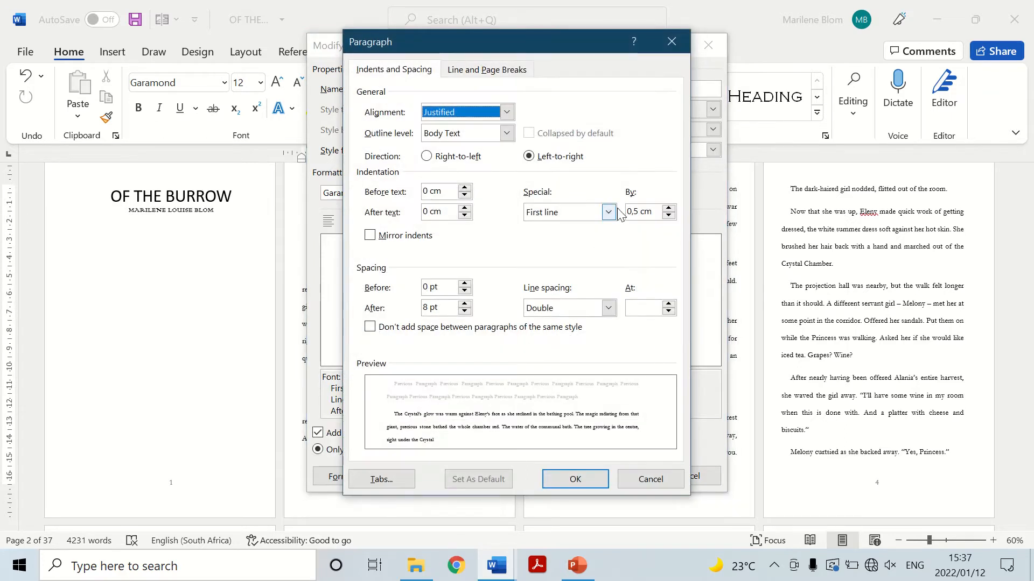
pyautogui.click(669, 215)
pyautogui.click(644, 212)
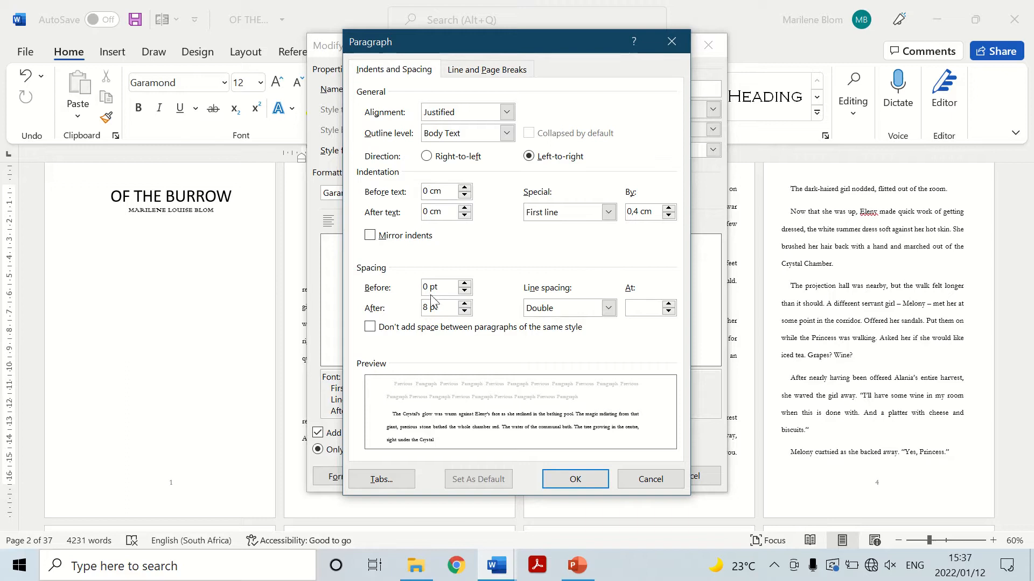
pyautogui.click(370, 327)
# Set the Normal style's line spacing to Multiple at 1,15 and apply the style changes.
pyautogui.click(608, 308)
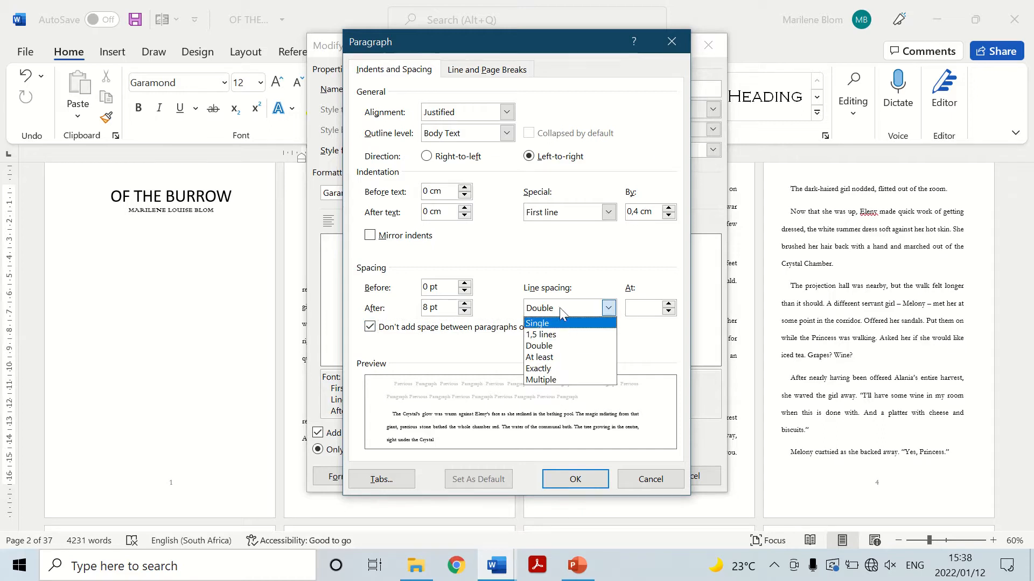
pyautogui.click(560, 380)
pyautogui.click(638, 313)
pyautogui.press('BackSpace')
pyautogui.write('1,15')
pyautogui.click(586, 480)
pyautogui.click(600, 477)
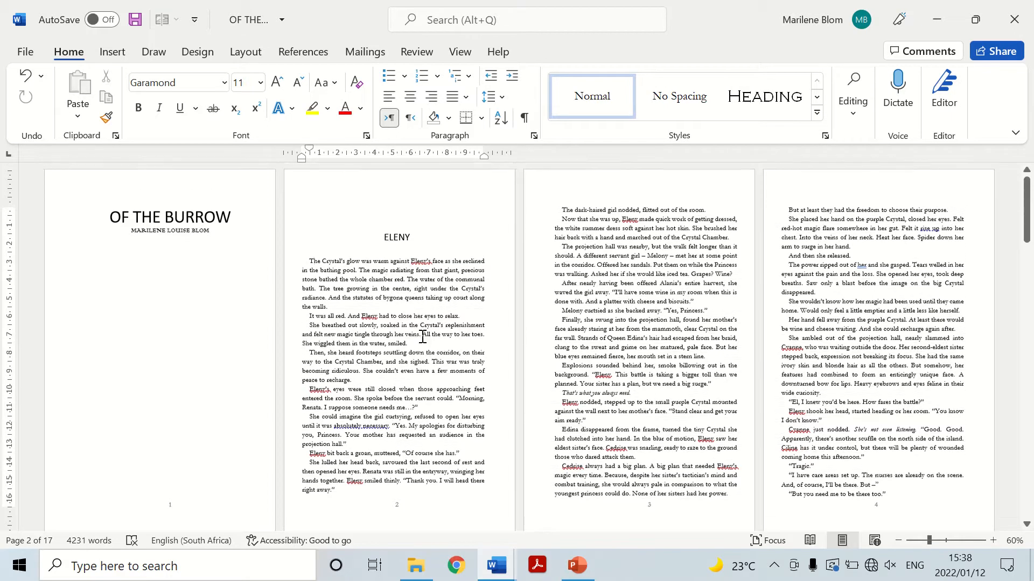
# Change the font of the title and author line on the first page to Centaur.
pyautogui.scroll(-1, 470, 392)
pyautogui.scroll(2, 470, 391)
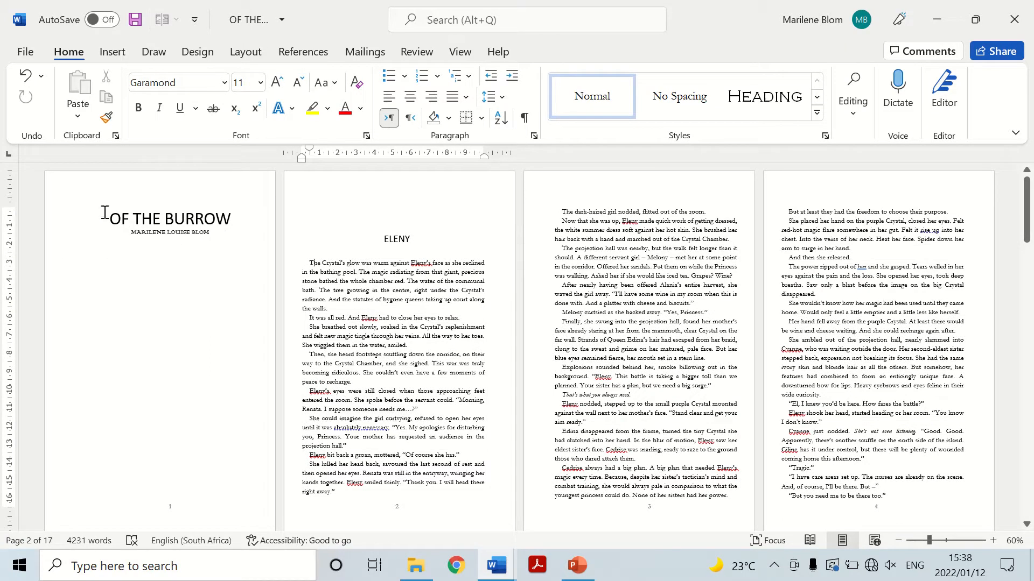
pyautogui.moveTo(111, 220); pyautogui.dragTo(243, 240)
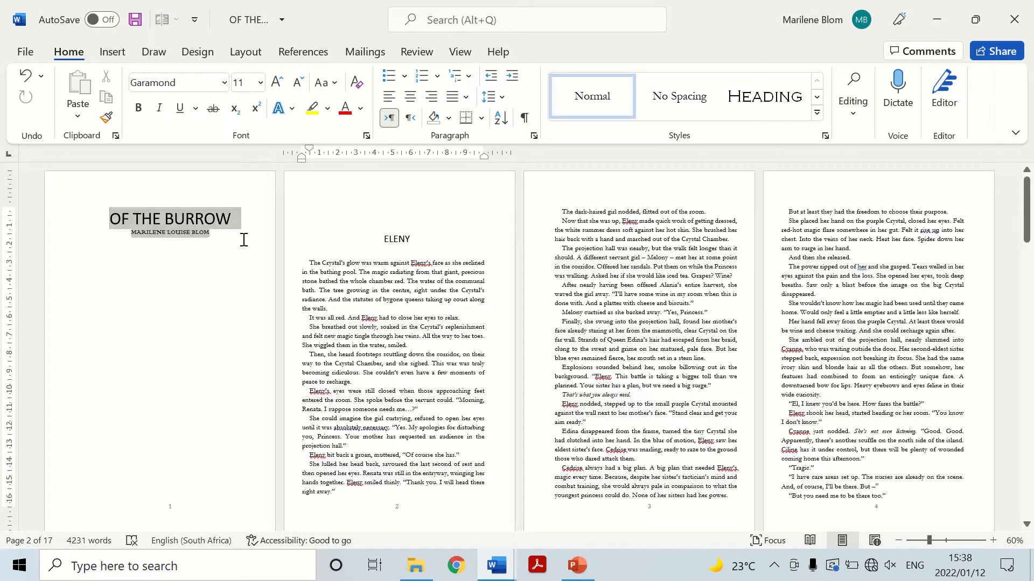
pyautogui.click(224, 83)
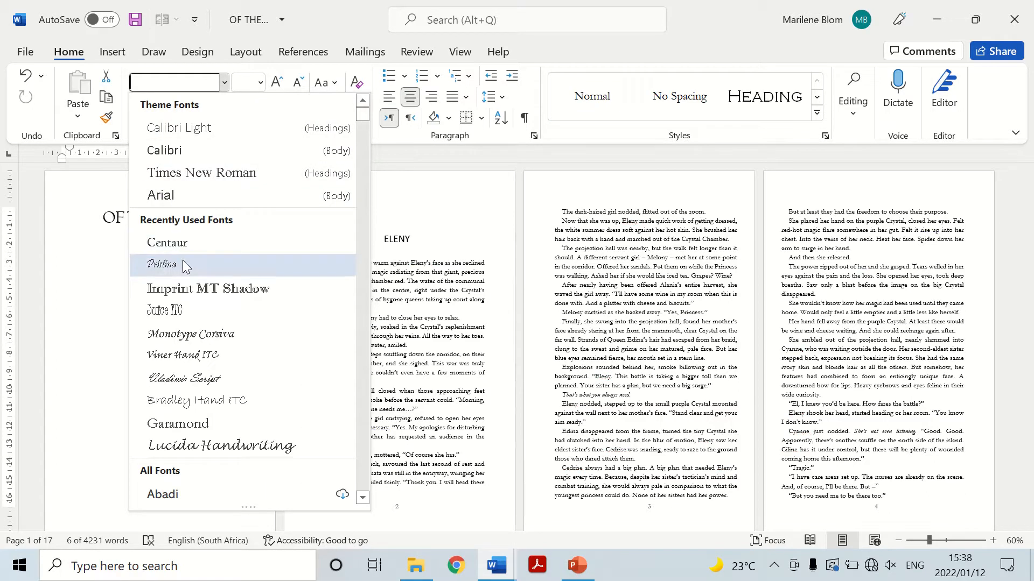
pyautogui.click(167, 242)
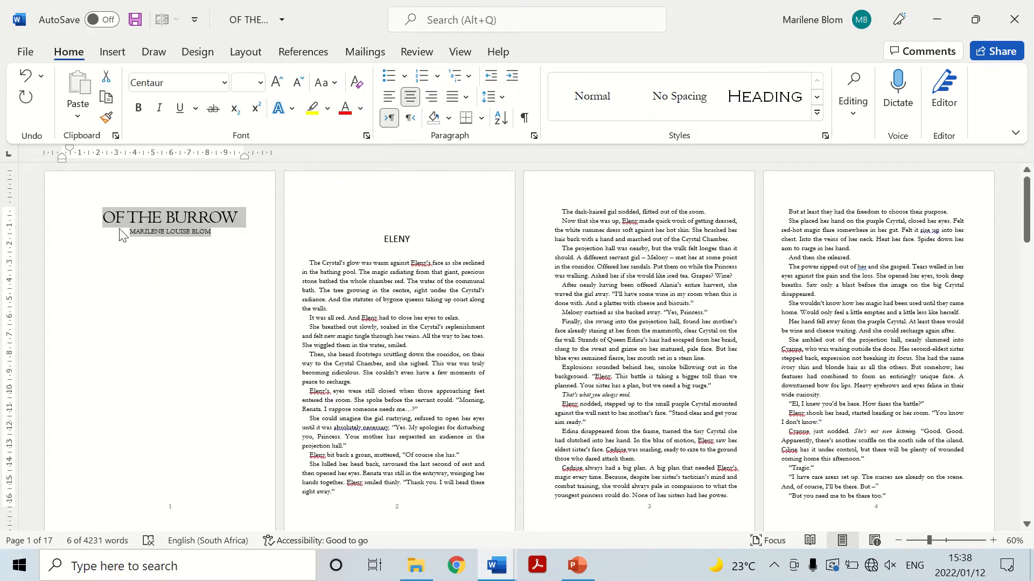
# Insert blank lines above the title to move it and the author line towards the middle of the first page.
pyautogui.click(115, 229)
pyautogui.click(101, 219)
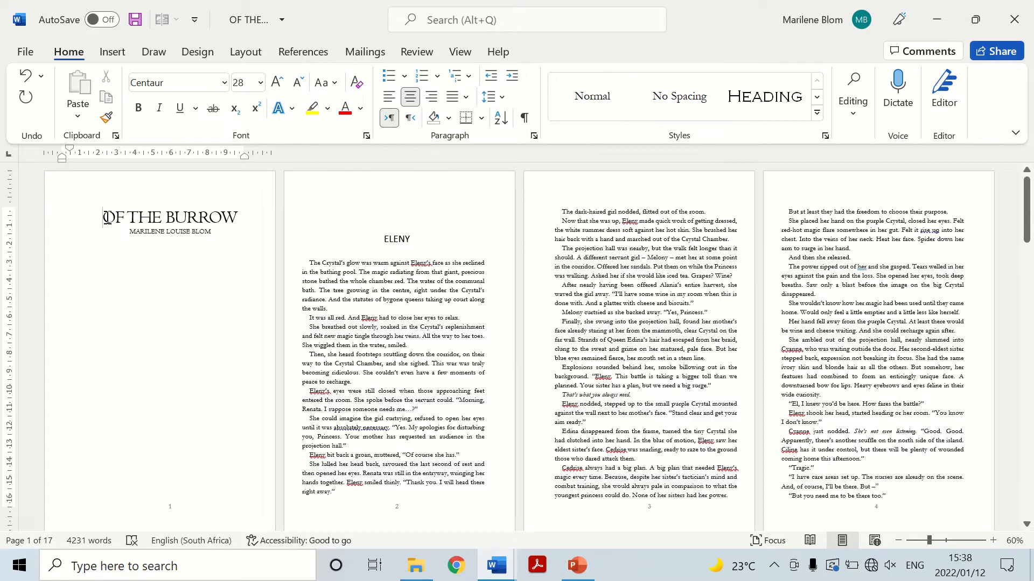
pyautogui.press('Return')
pyautogui.press('Return')
pyautogui.press('Return')
pyautogui.press('Return')
pyautogui.press('Return')
pyautogui.press('Return')
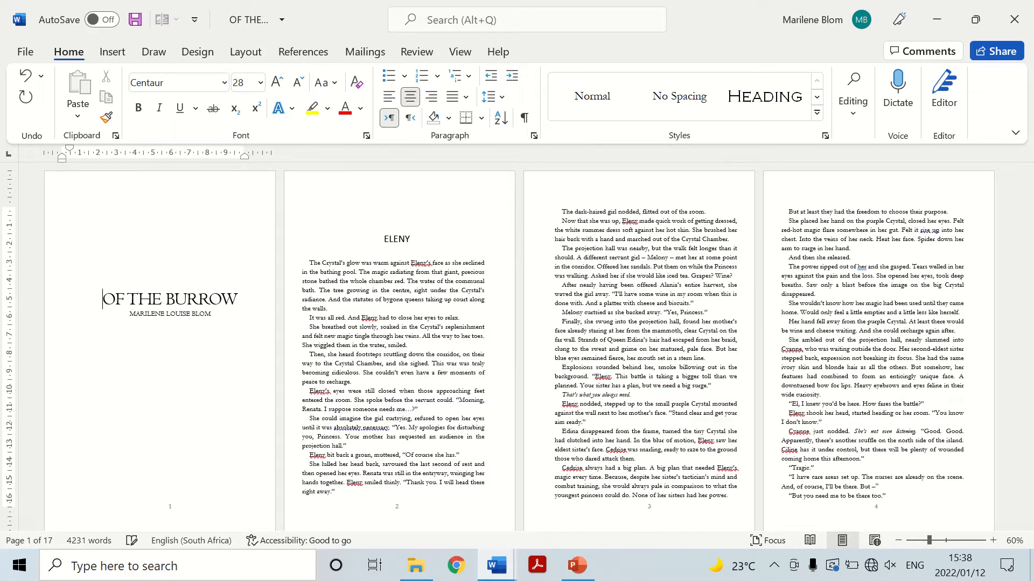
pyautogui.scroll(-1, 164, 254)
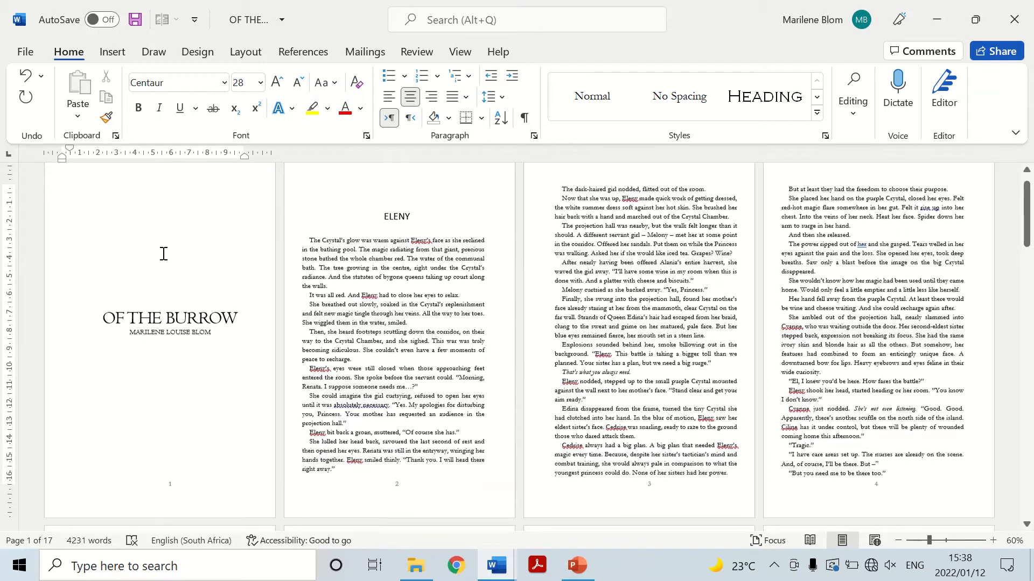
pyautogui.scroll(1, 202, 350)
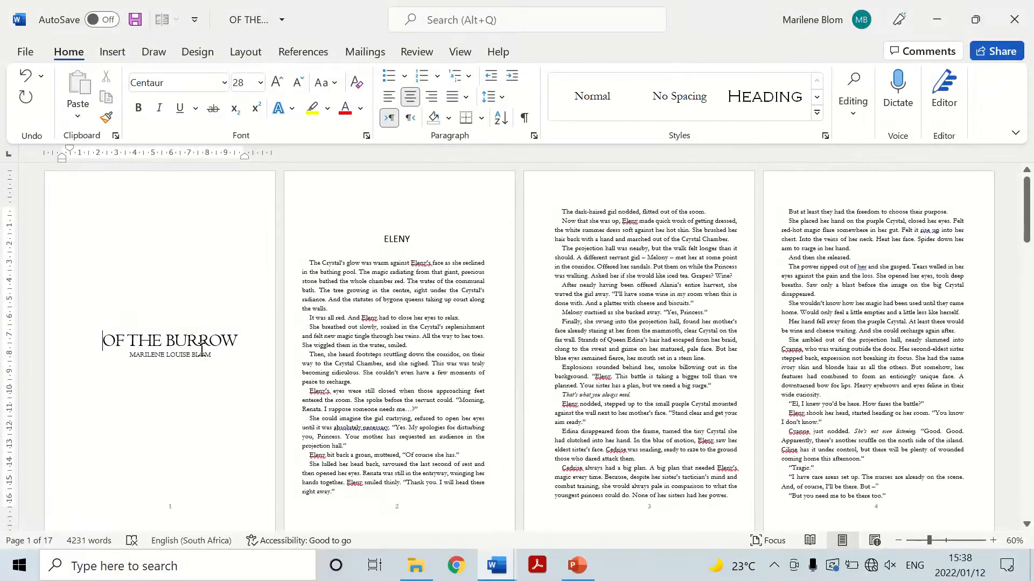
pyautogui.scroll(-2, 202, 349)
pyautogui.click(170, 464)
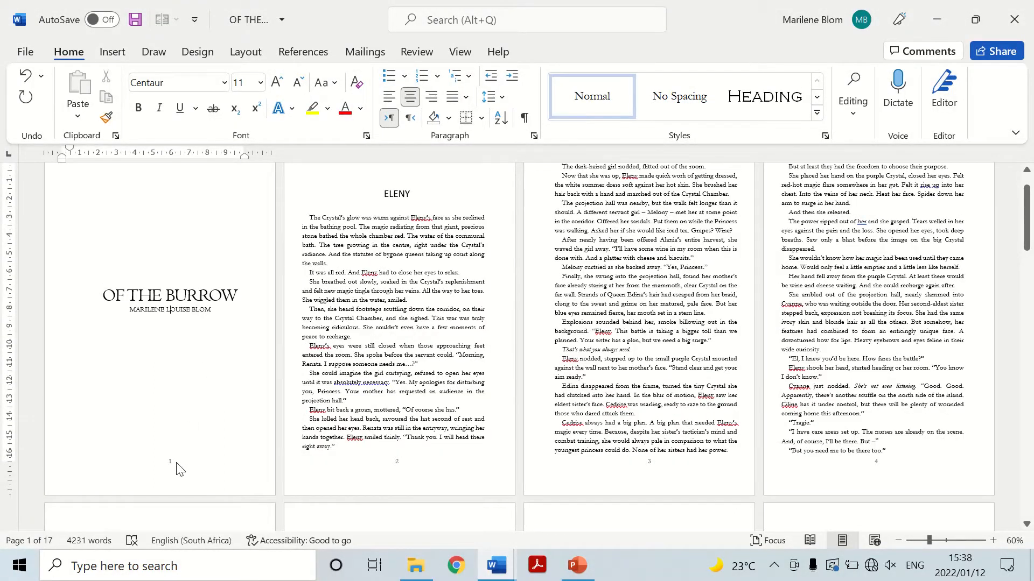
pyautogui.doubleClick(173, 468)
pyautogui.scroll(1, 179, 372)
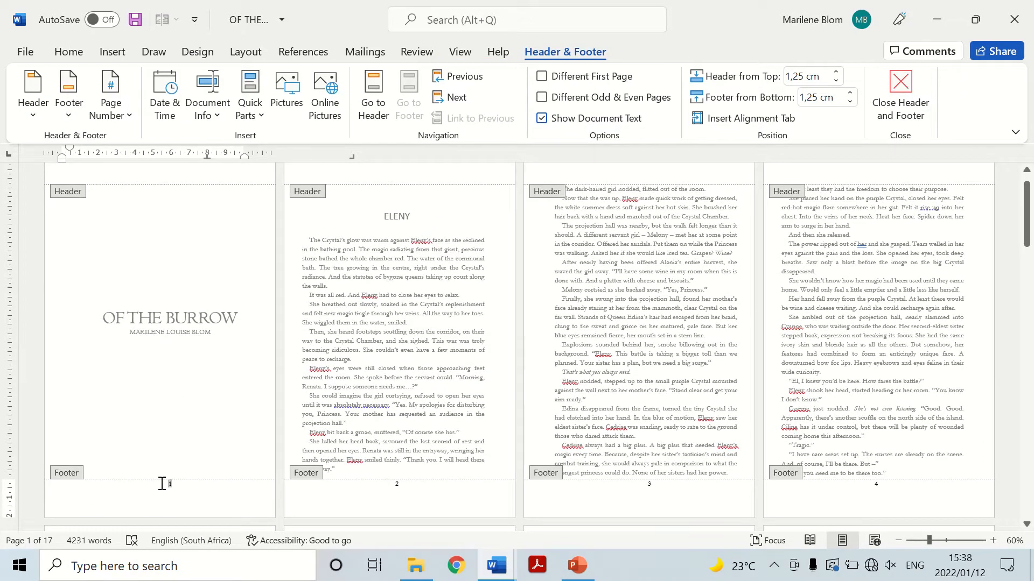
pyautogui.moveTo(186, 483); pyautogui.dragTo(166, 484)
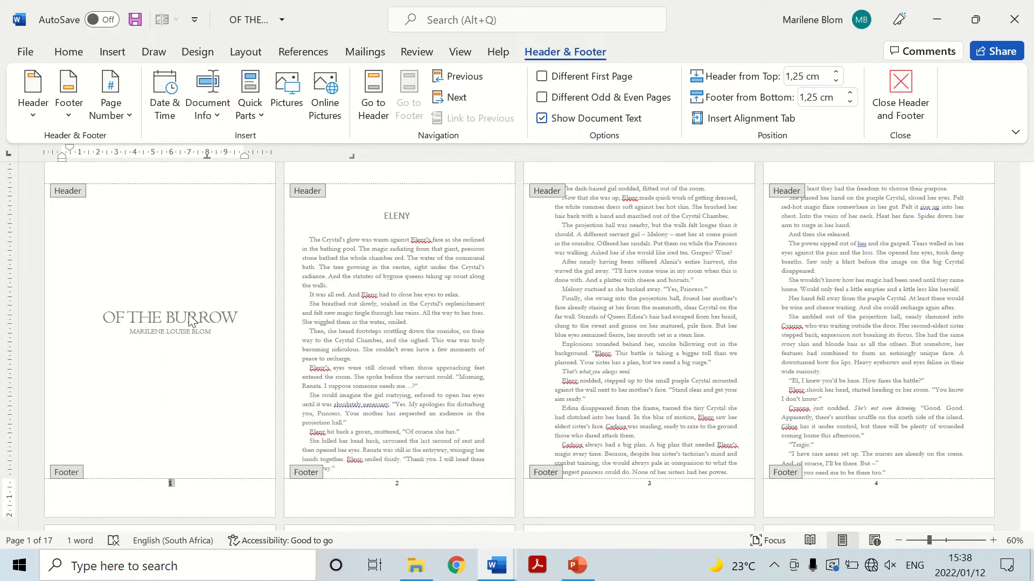
pyautogui.doubleClick(214, 334)
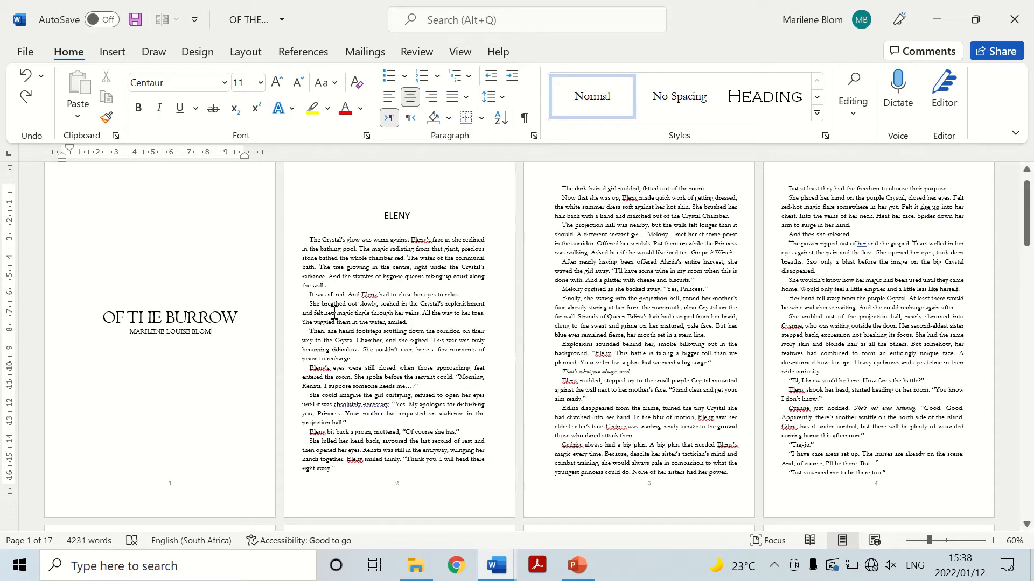
# Show formatting marks and replace the page break after the author line with a Next Page section break.
pyautogui.click(524, 117)
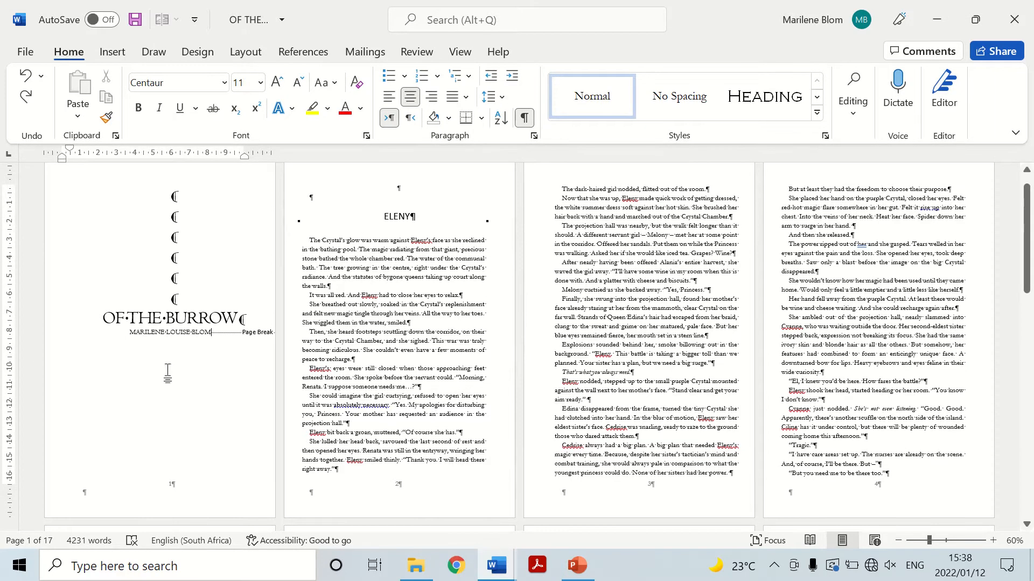
pyautogui.press('Delete')
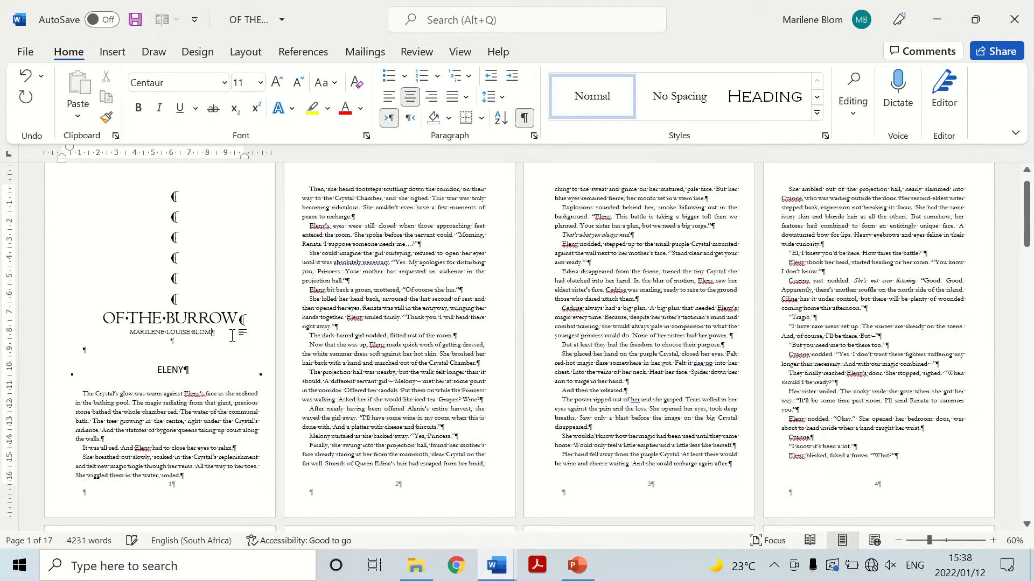
pyautogui.click(246, 52)
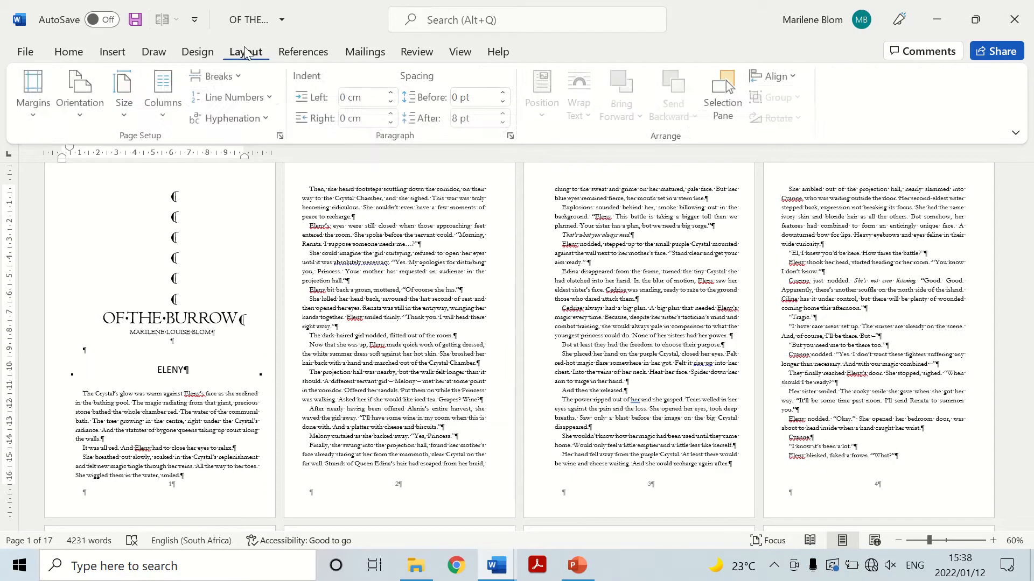
pyautogui.click(219, 75)
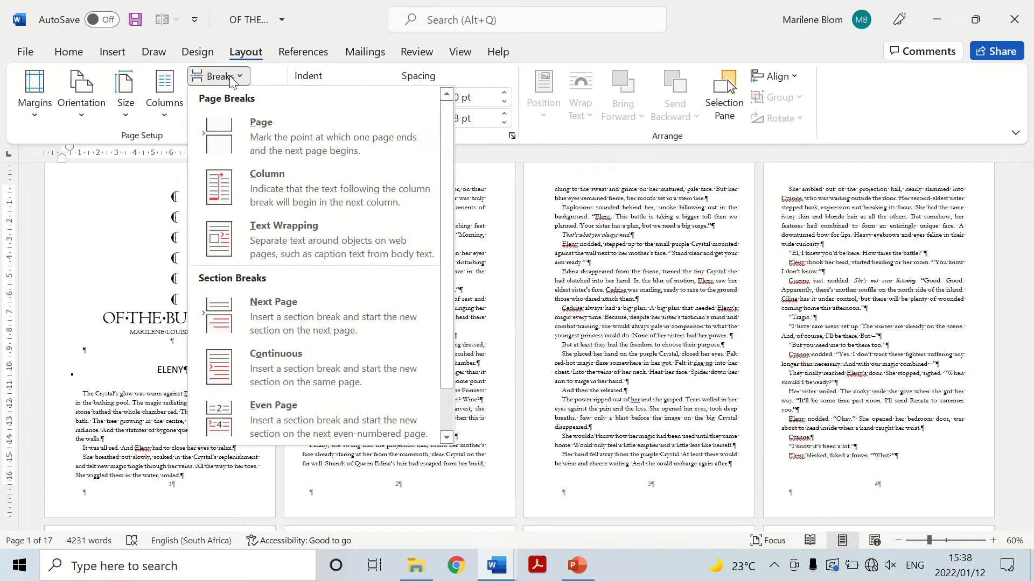
pyautogui.click(279, 320)
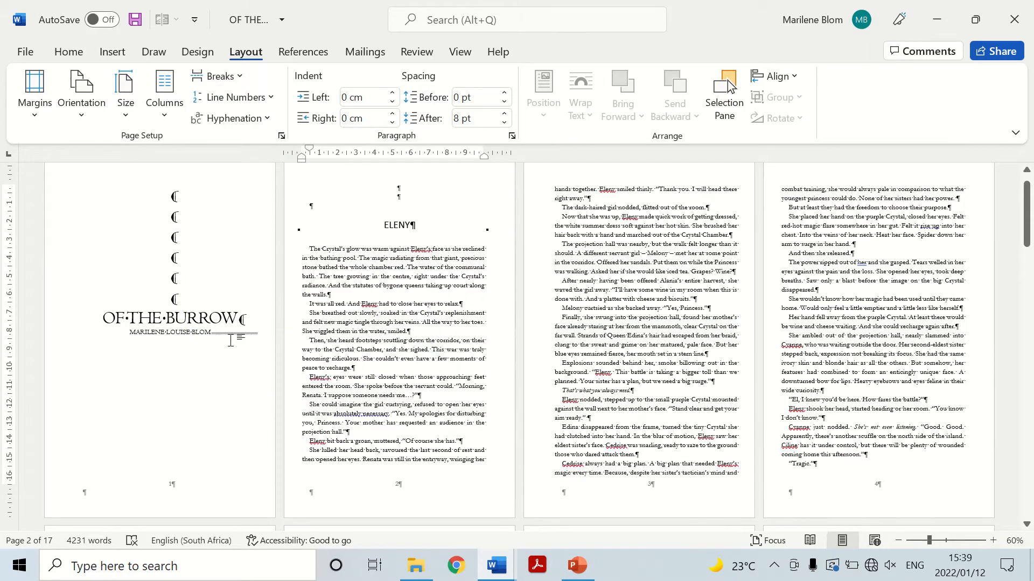
# Delete the page number from the section 1 footer on the title page and return to the body text.
pyautogui.click(226, 409)
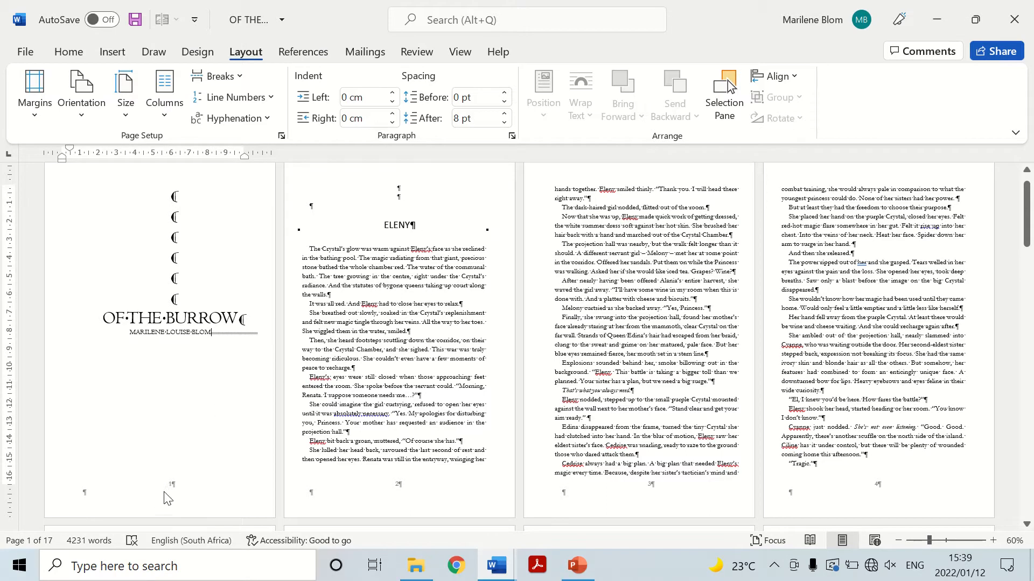
pyautogui.doubleClick(179, 488)
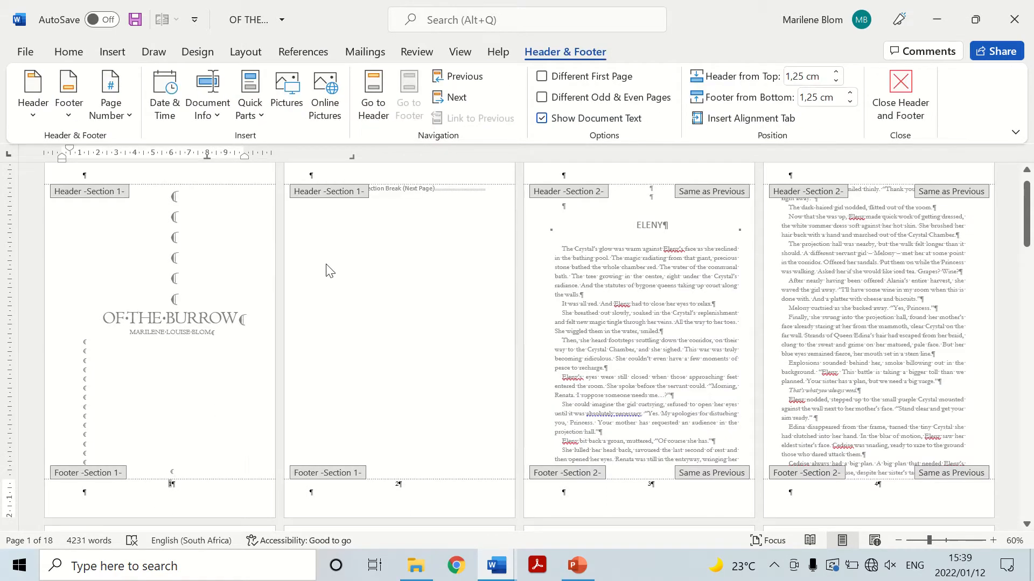
pyautogui.scroll(1, 192, 462)
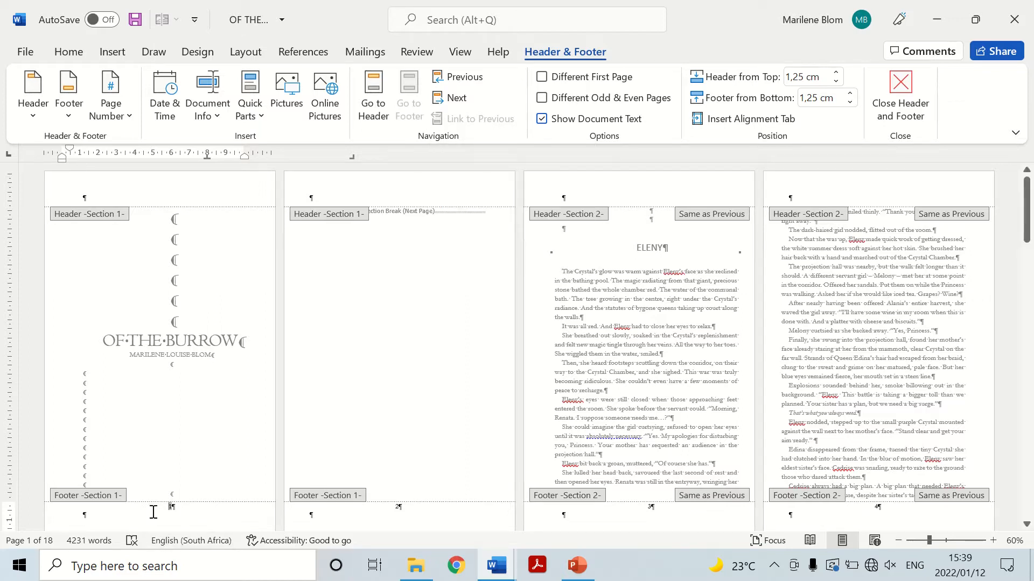
pyautogui.doubleClick(172, 506)
pyautogui.press('Delete')
pyautogui.doubleClick(300, 353)
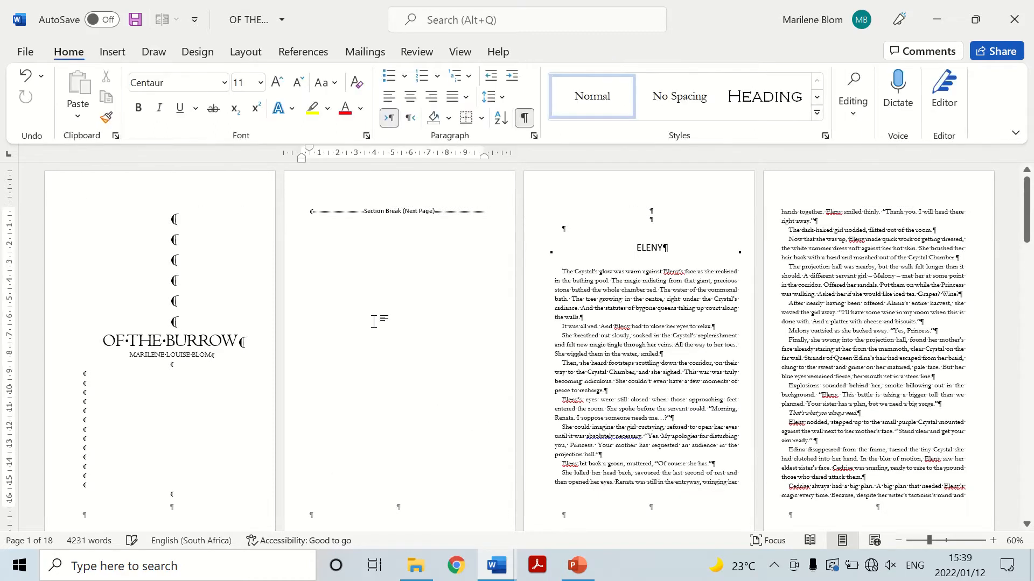
# Review the layout of the title page, the blank page behind it and the first chapter page.
pyautogui.scroll(-3, 363, 256)
pyautogui.scroll(3, 386, 356)
pyautogui.scroll(-5, 345, 249)
pyautogui.scroll(5, 346, 363)
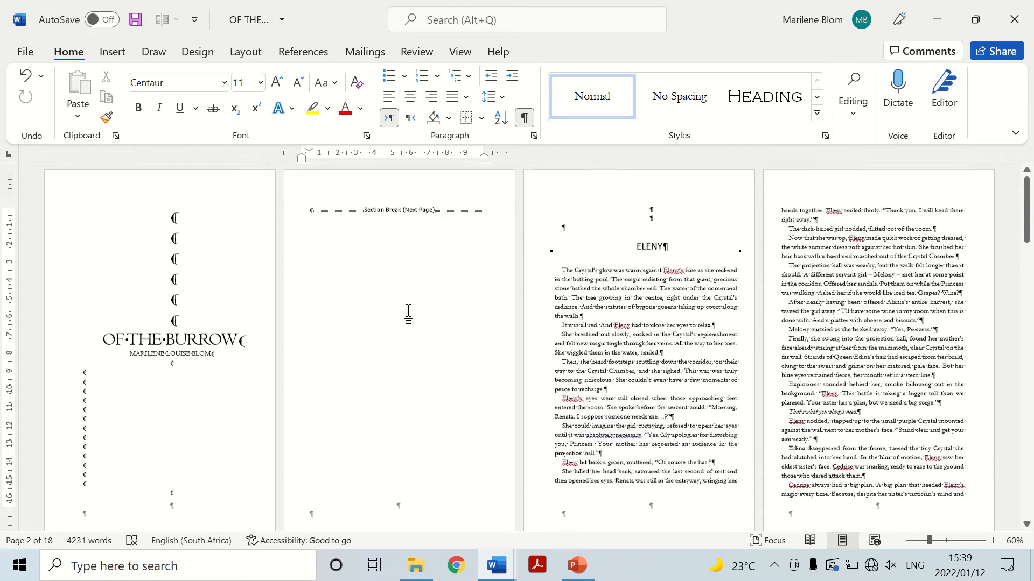
pyautogui.scroll(-1, 455, 377)
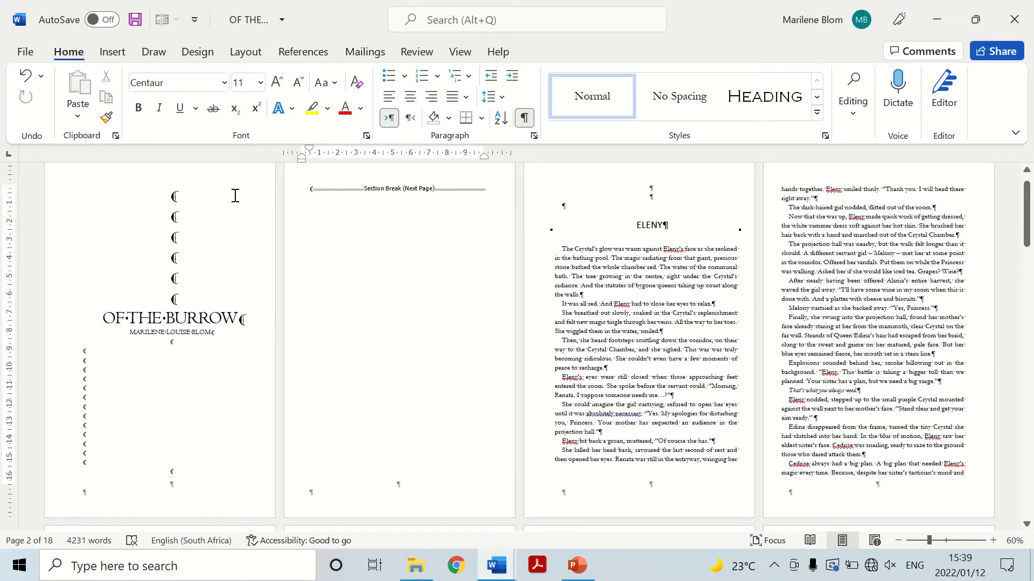
pyautogui.click(85, 291)
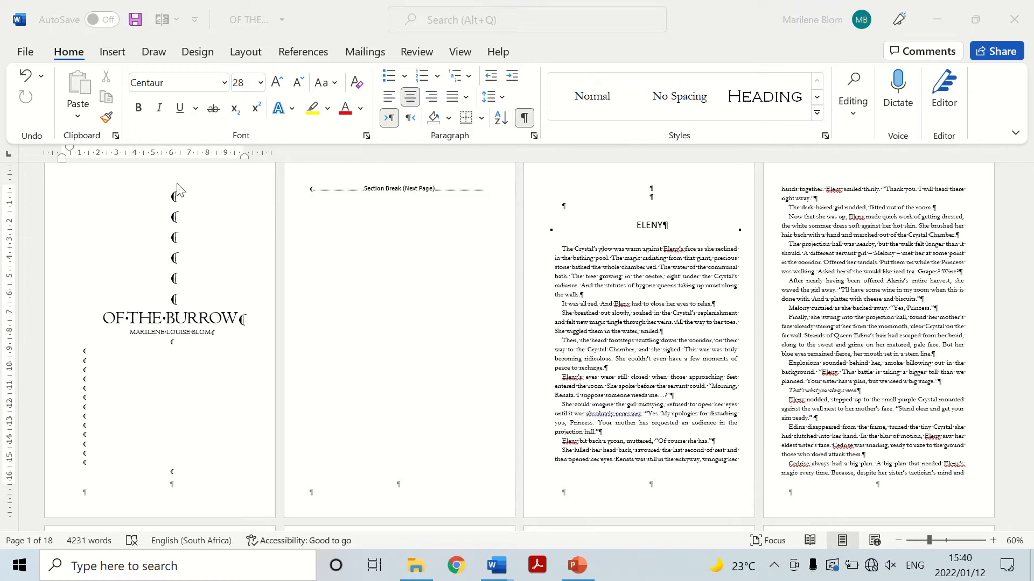
pyautogui.scroll(-2, 123, 398)
pyautogui.scroll(3, 124, 398)
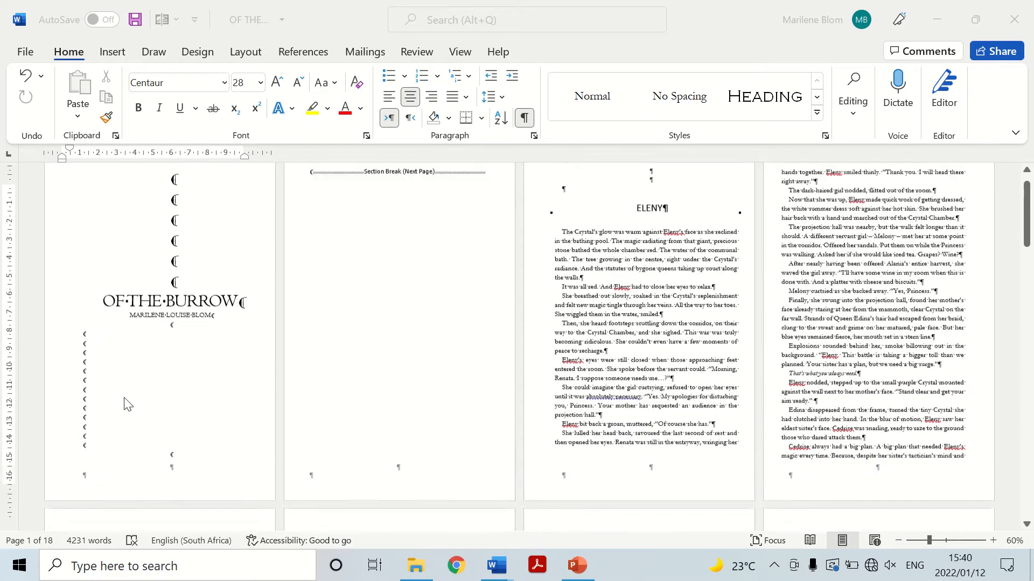
pyautogui.click(128, 392)
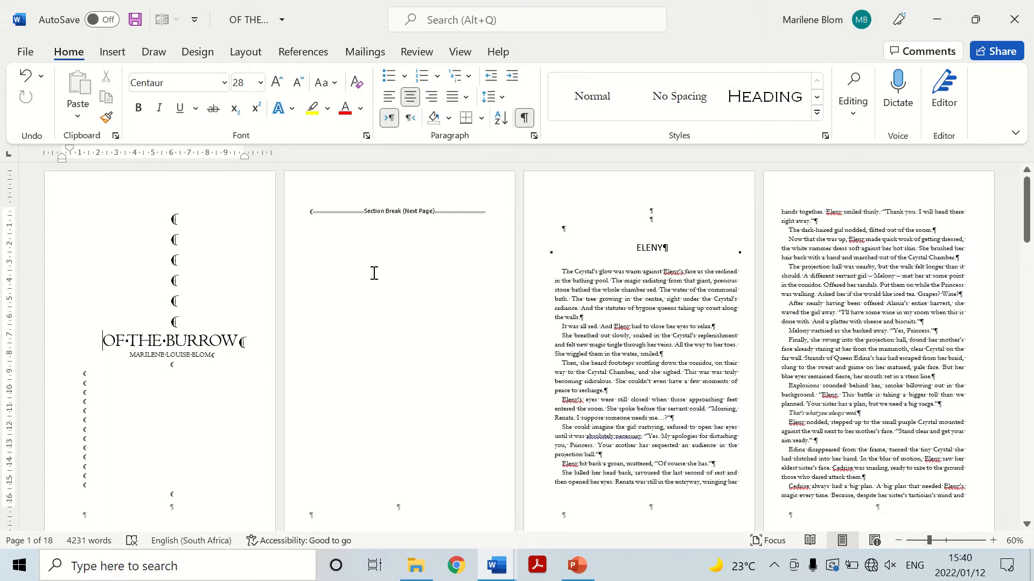
pyautogui.click(655, 293)
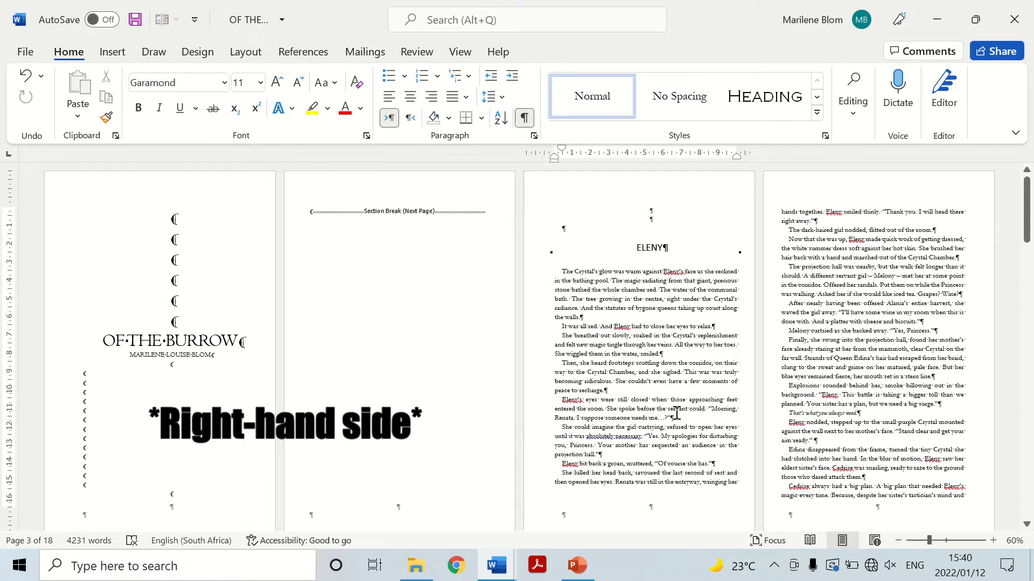
pyautogui.scroll(-2, 676, 415)
pyautogui.scroll(2, 668, 404)
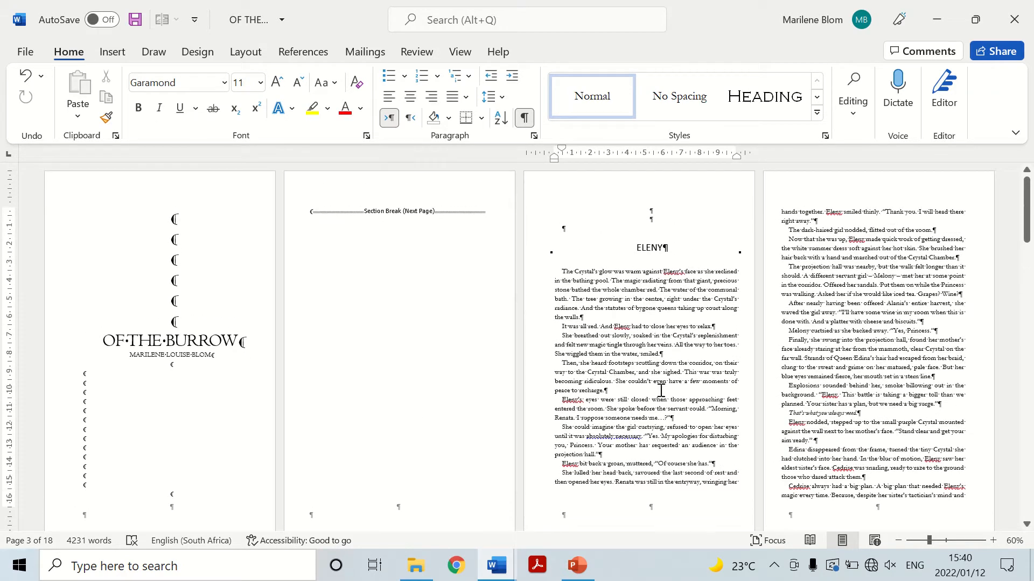
# Open the section 2 footer on the first chapter page and unlink it from the previous section.
pyautogui.scroll(-2, 661, 391)
pyautogui.doubleClick(659, 477)
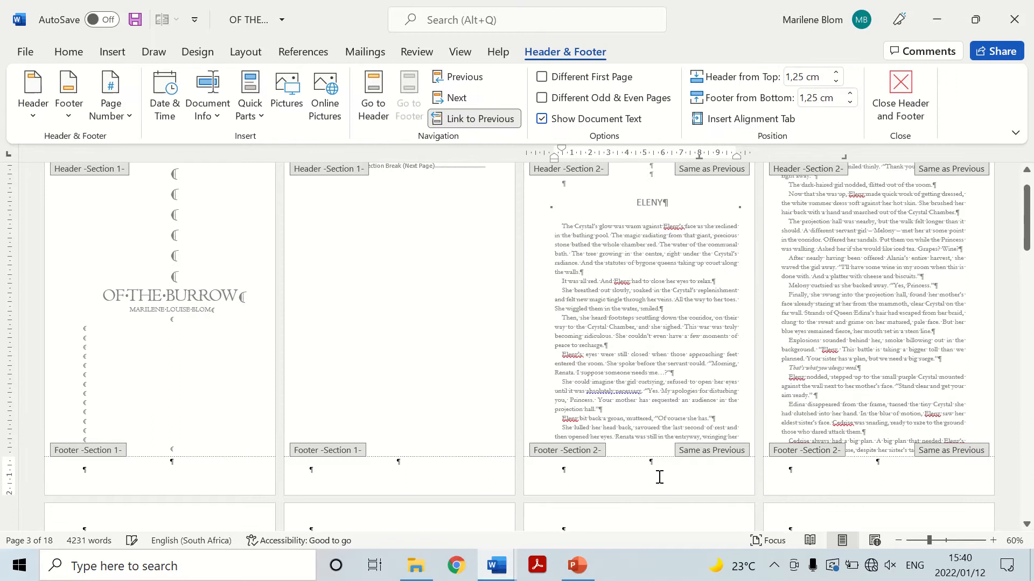
pyautogui.scroll(2, 648, 368)
pyautogui.scroll(-1, 649, 367)
pyautogui.click(475, 119)
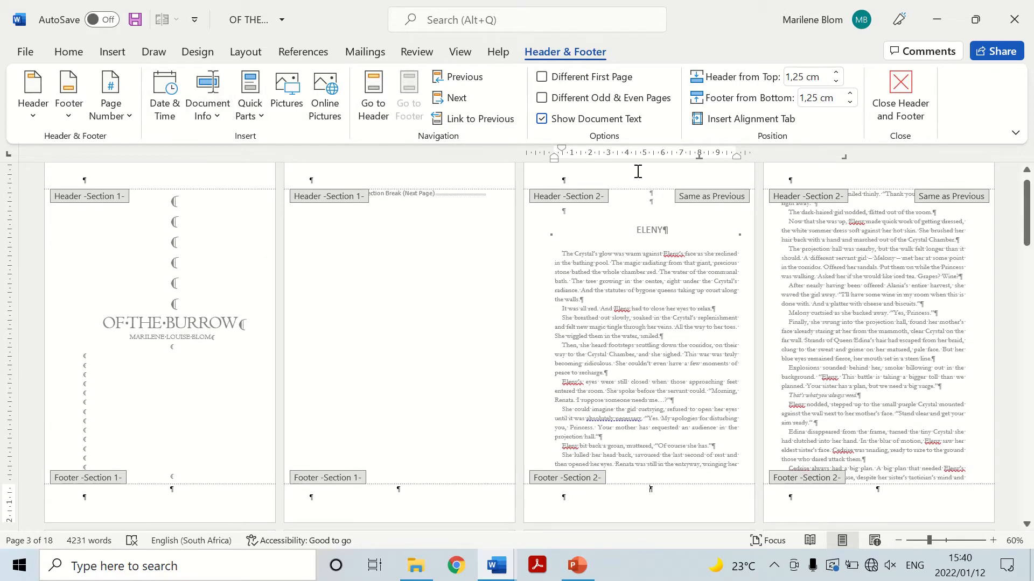
# Insert a centred page number at the bottom of the page in the section 2 footer.
pyautogui.click(110, 100)
pyautogui.click(144, 165)
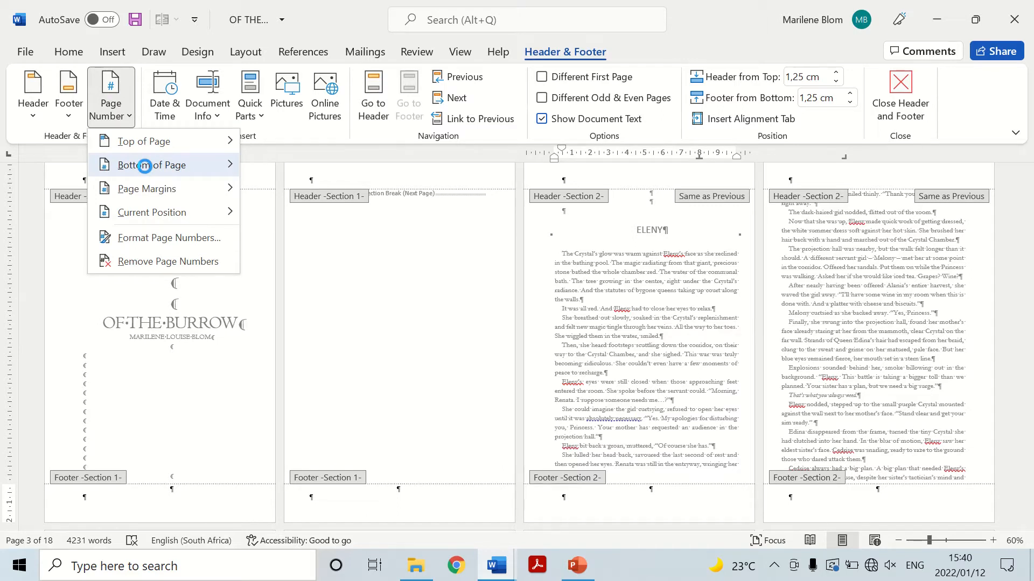
pyautogui.click(334, 305)
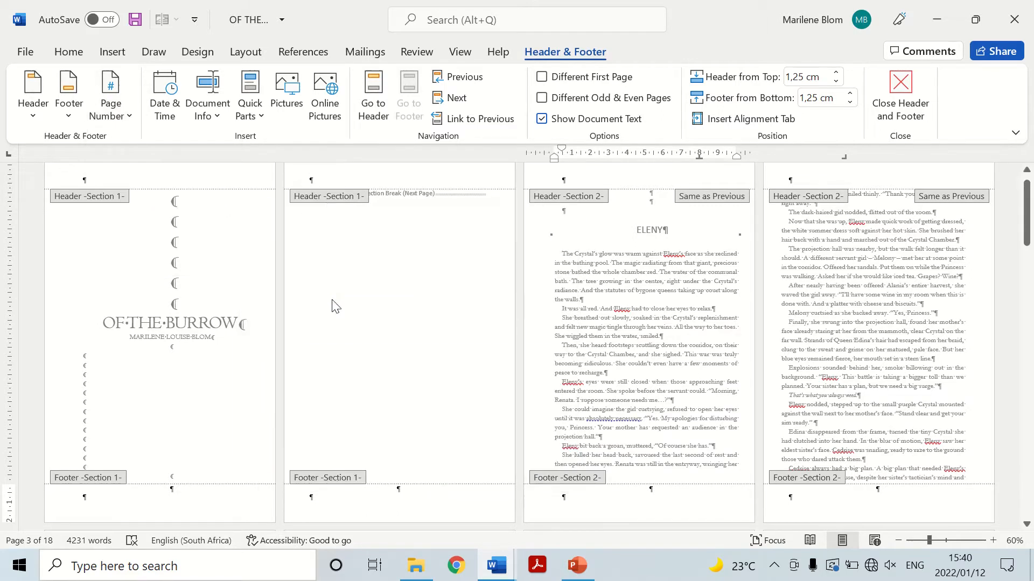
pyautogui.rightClick(652, 488)
pyautogui.click(111, 97)
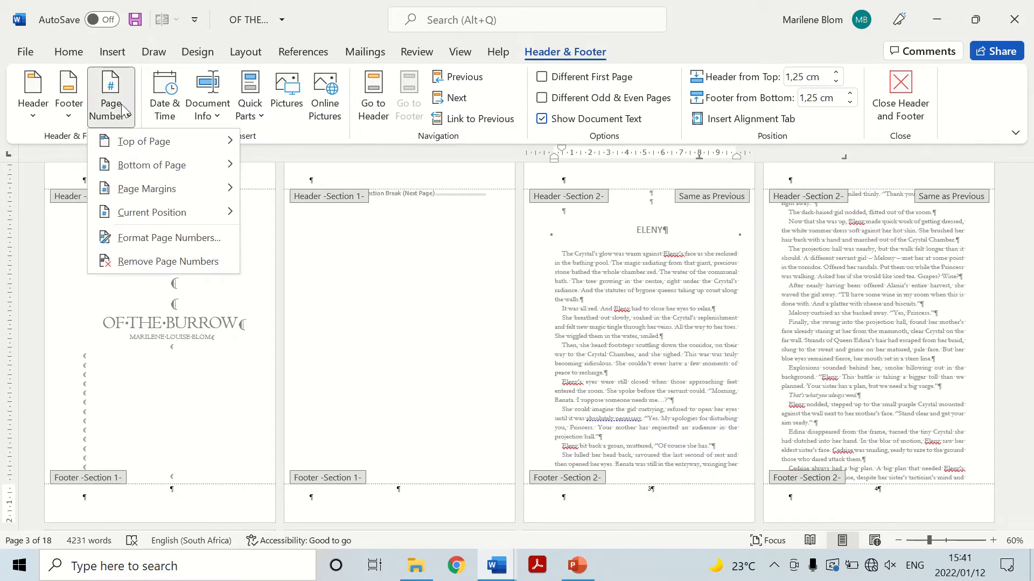
pyautogui.click(178, 239)
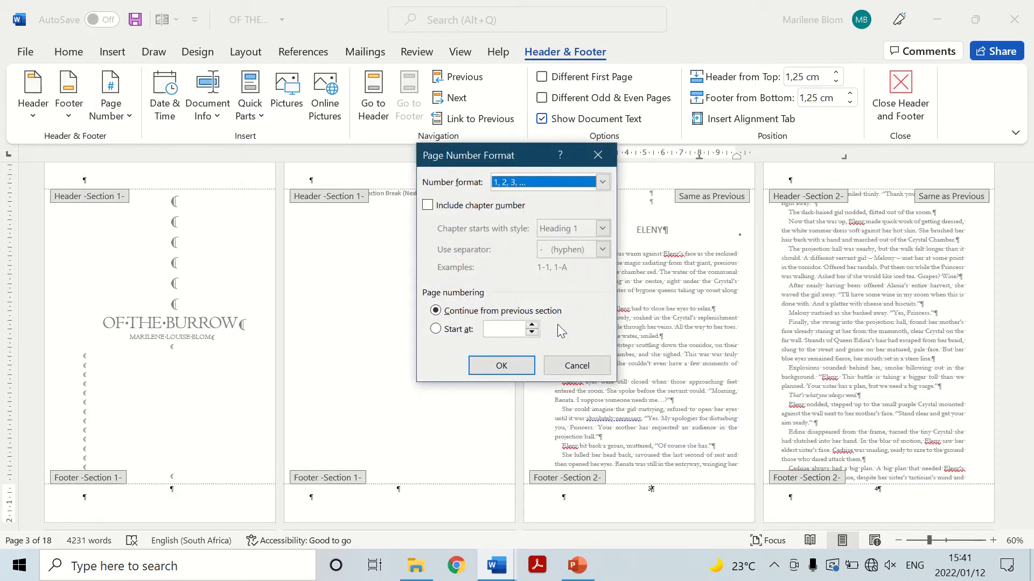
pyautogui.click(597, 155)
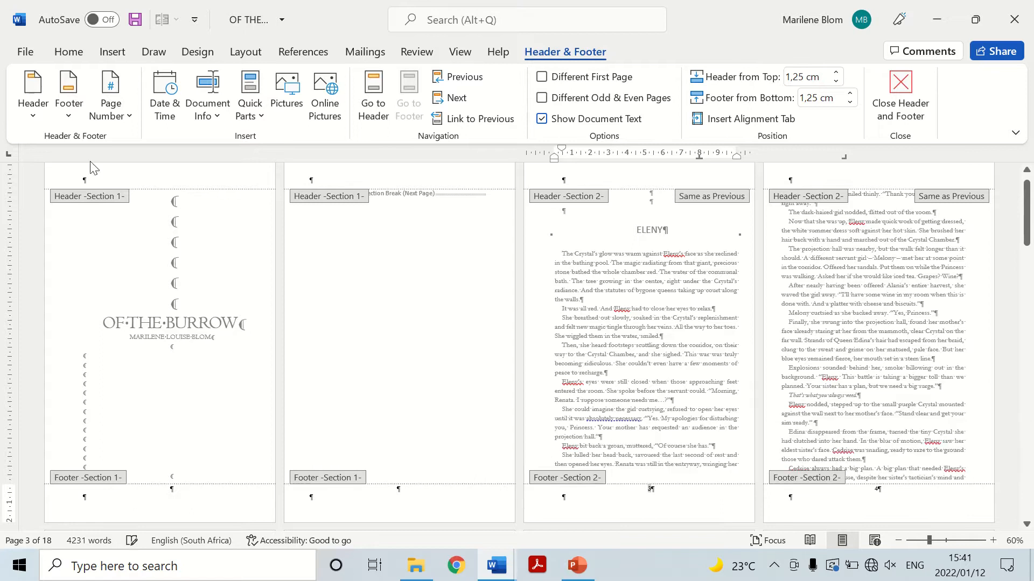
# Set the section 2 page numbering to start at 1 and return to the body text.
pyautogui.click(110, 105)
pyautogui.click(134, 237)
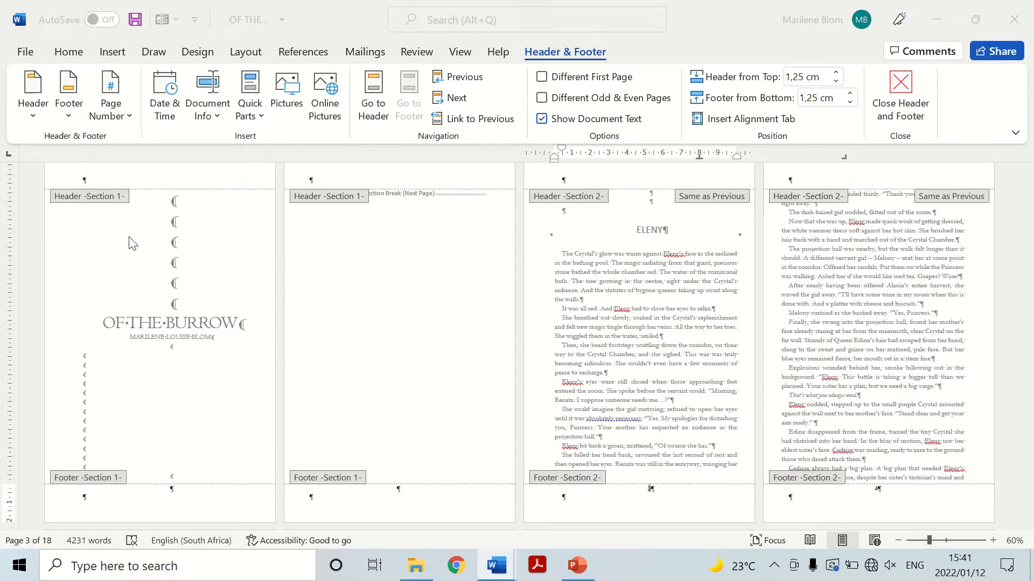
pyautogui.click(513, 330)
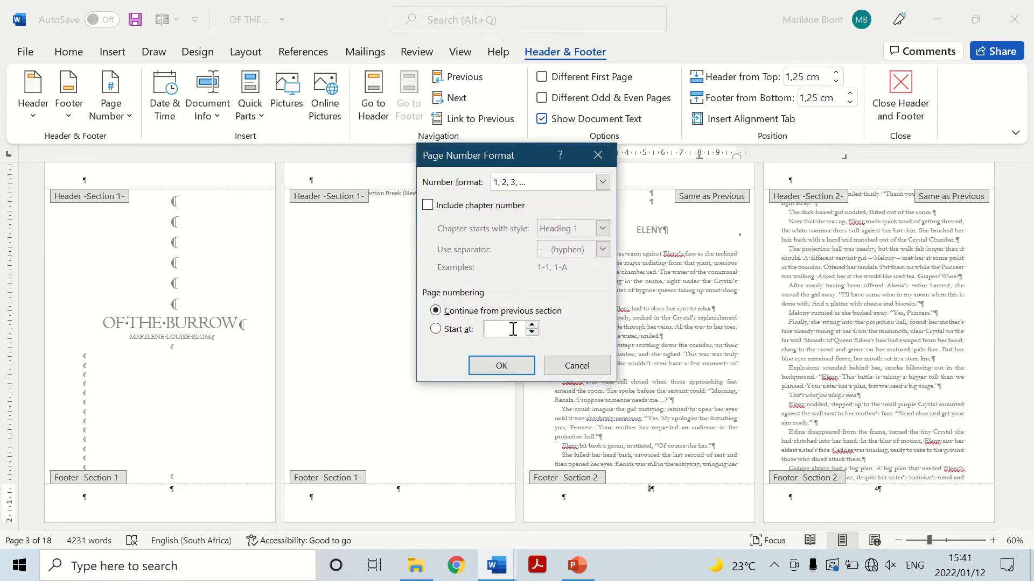
pyautogui.click(501, 368)
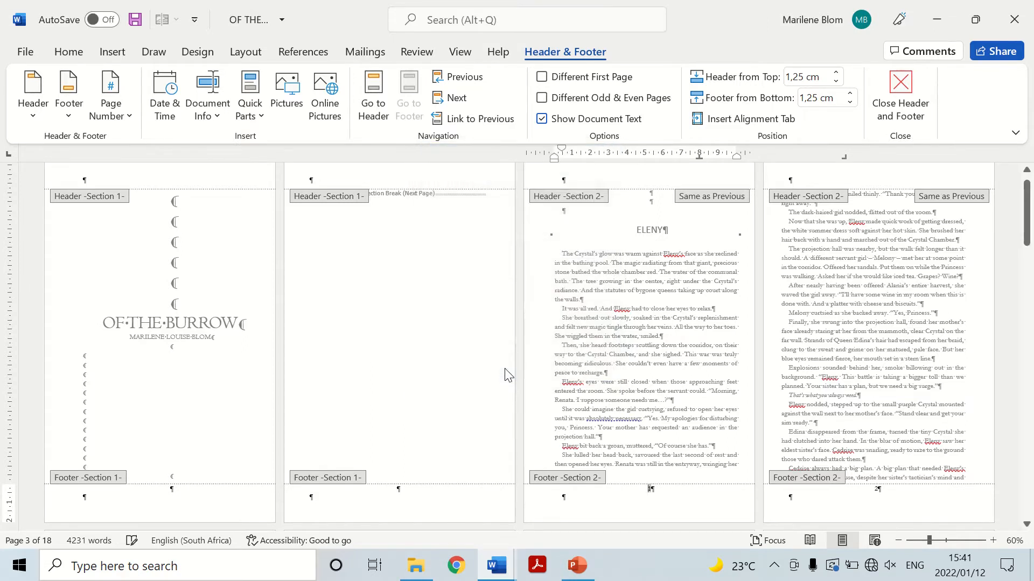
pyautogui.doubleClick(670, 372)
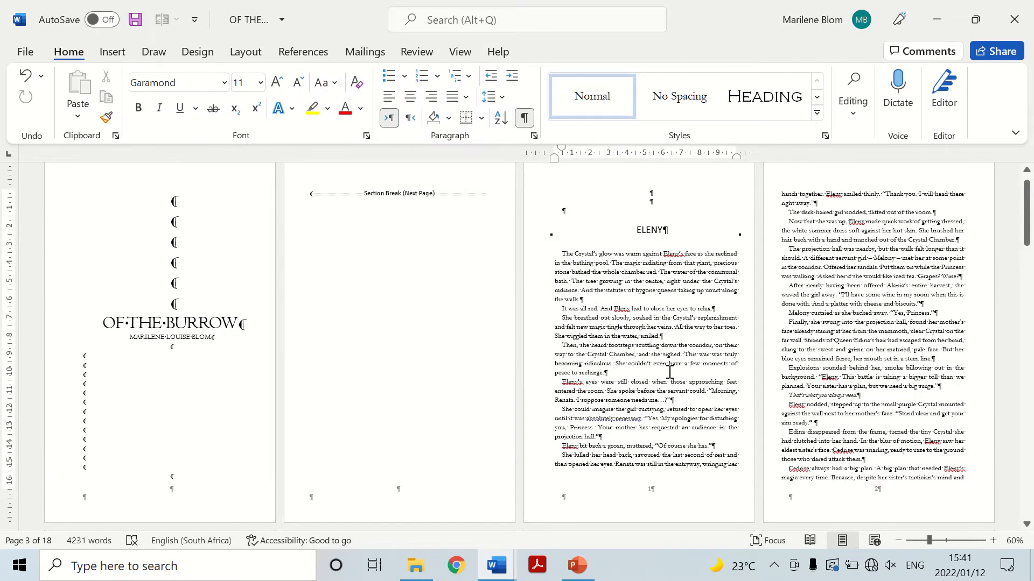
# Open the section 2 header on the first chapter page and enable different odd and even pages.
pyautogui.scroll(-1, 669, 372)
pyautogui.doubleClick(672, 331)
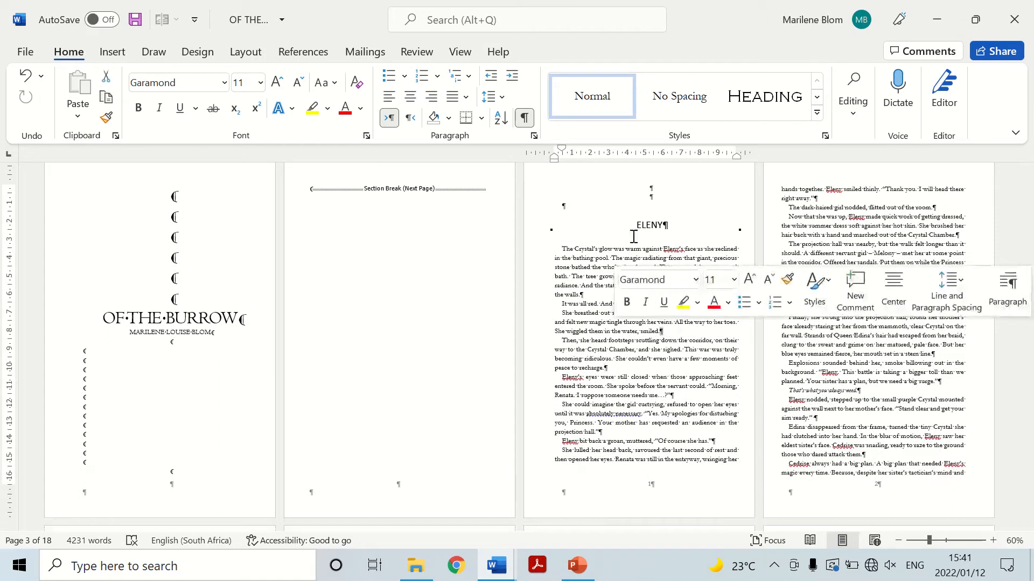
pyautogui.doubleClick(646, 459)
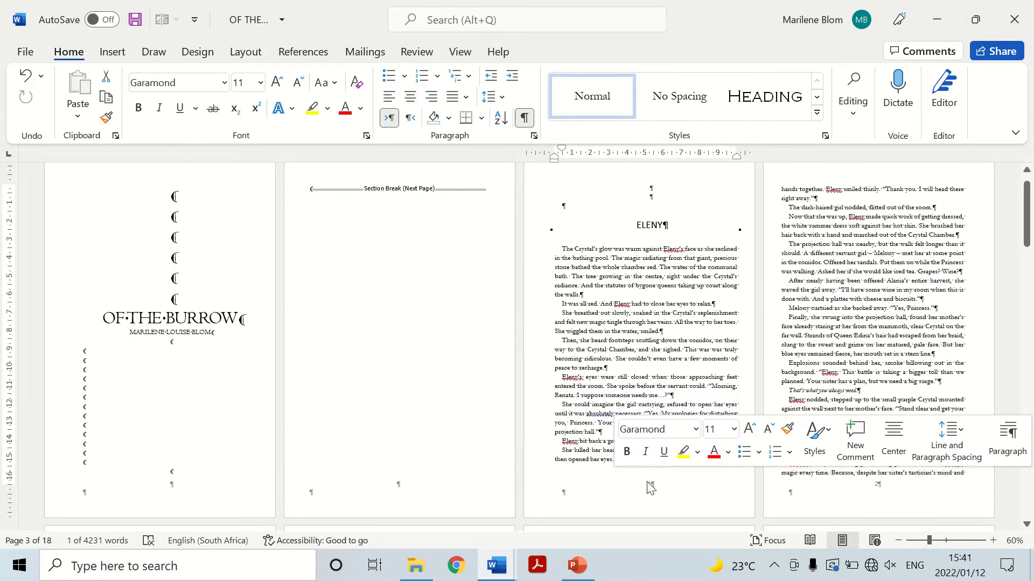
pyautogui.scroll(1, 603, 323)
pyautogui.click(665, 193)
pyautogui.doubleClick(667, 198)
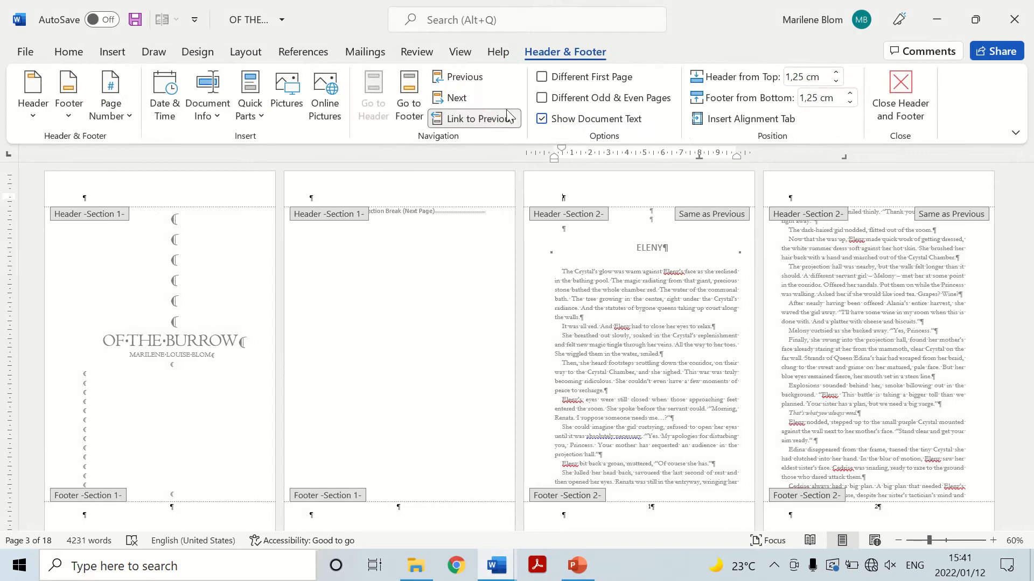
pyautogui.click(542, 98)
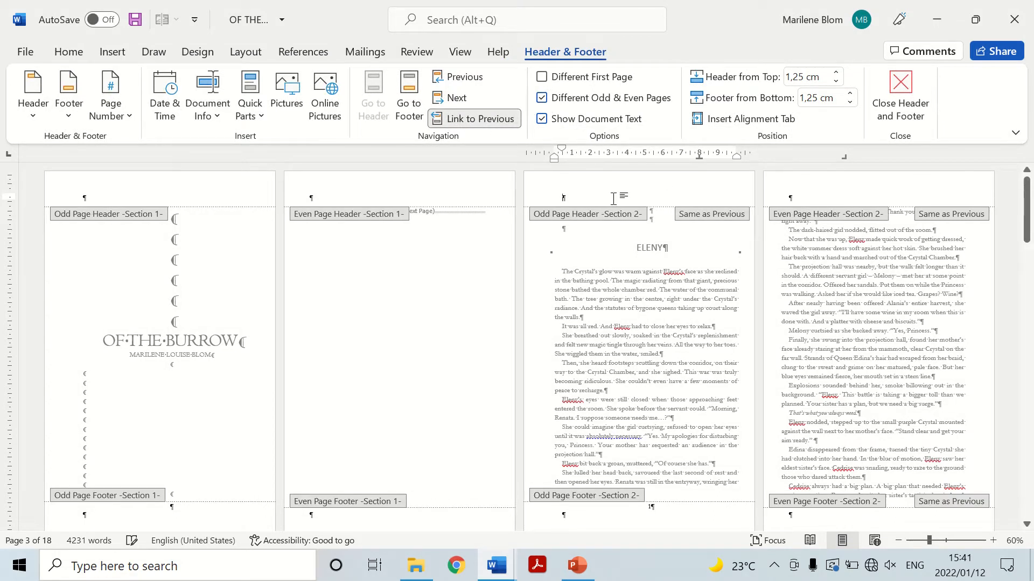
# Leave the page headers and, with the ELENY chapter heading selected, set the Heading 1 style's font to Centaur, 22 pt.
pyautogui.click(807, 195)
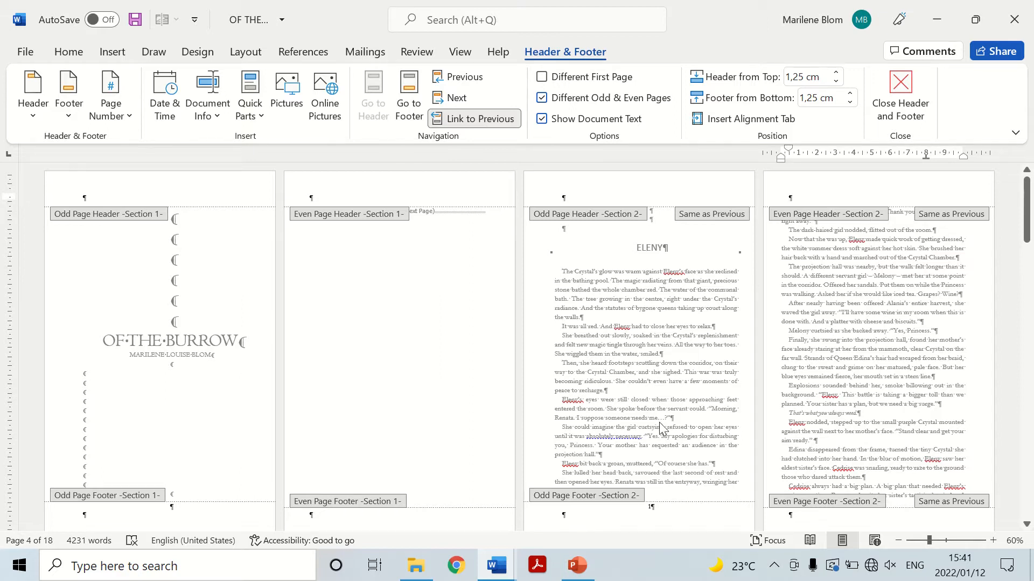
pyautogui.doubleClick(649, 366)
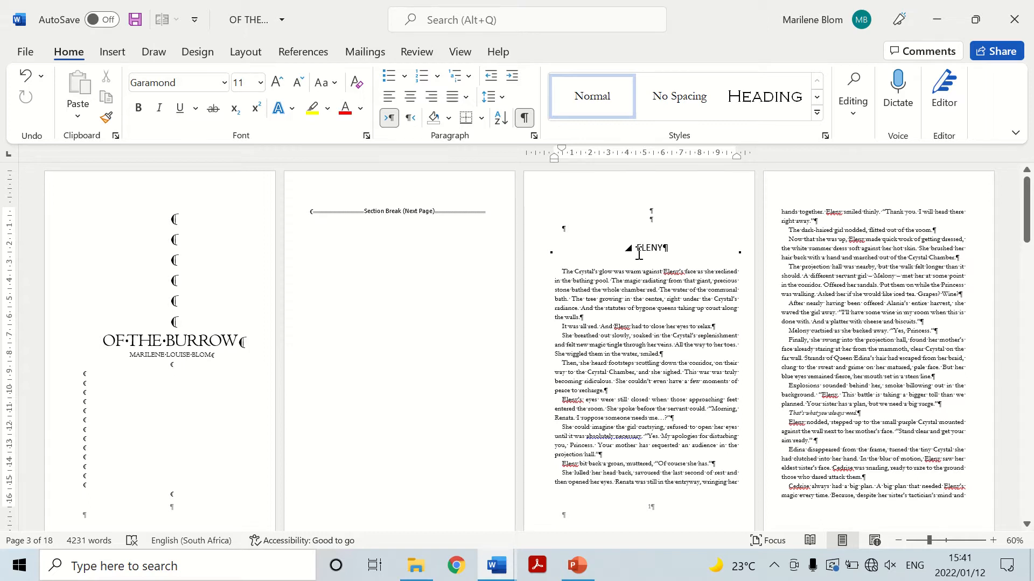
pyautogui.moveTo(639, 248); pyautogui.dragTo(669, 250)
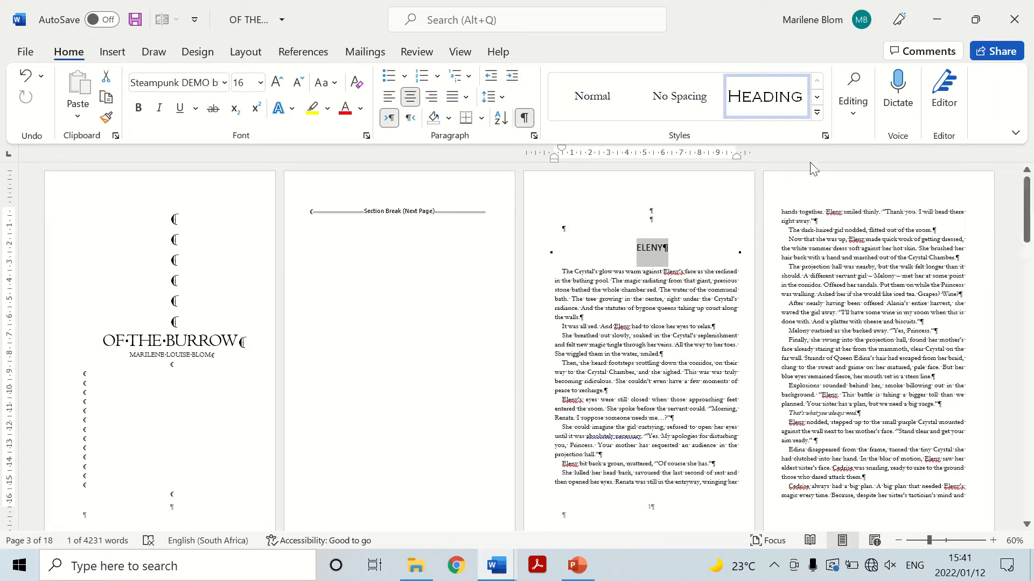
pyautogui.rightClick(770, 103)
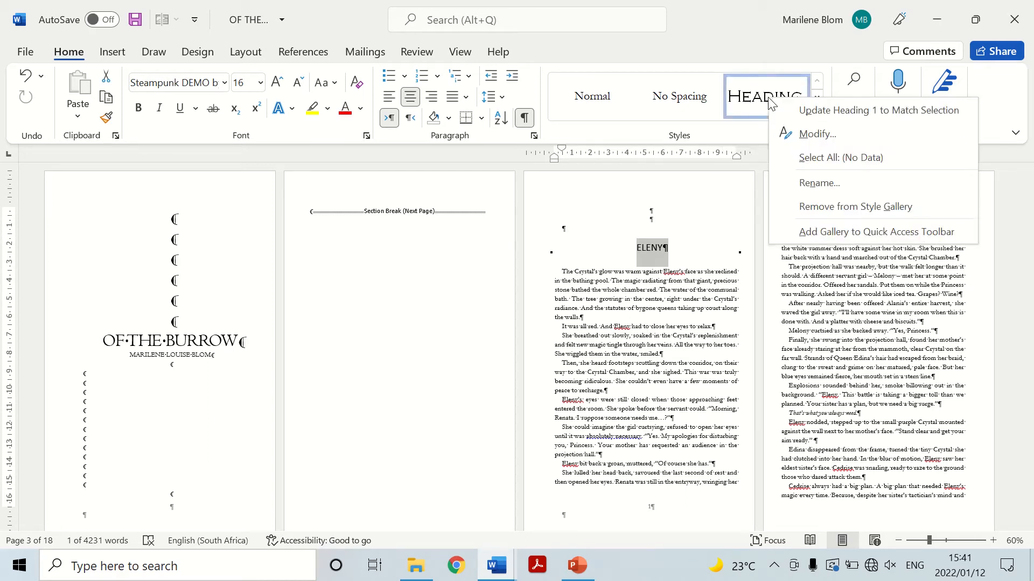
pyautogui.click(811, 132)
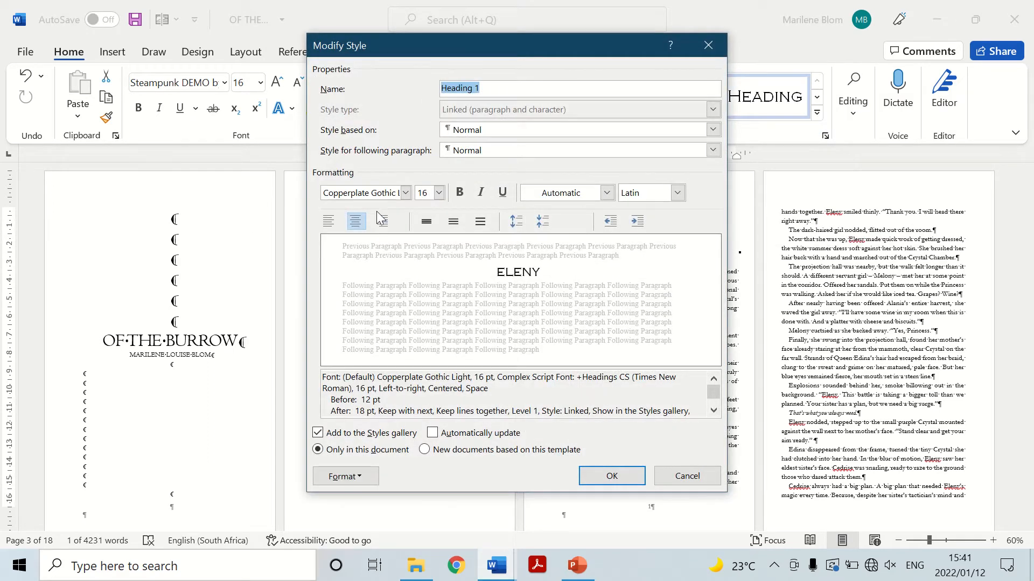
pyautogui.click(405, 193)
pyautogui.click(367, 283)
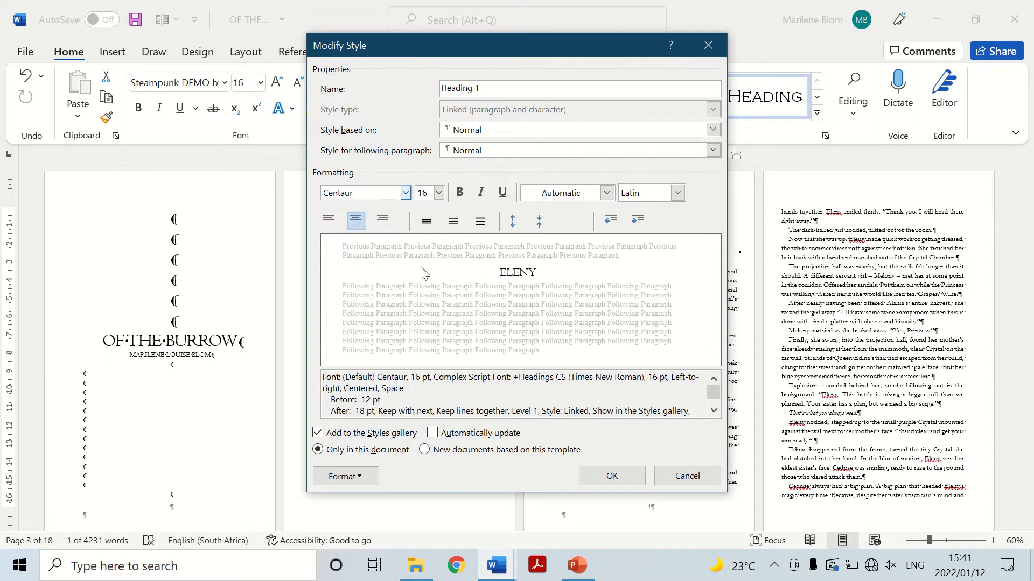
pyautogui.click(440, 193)
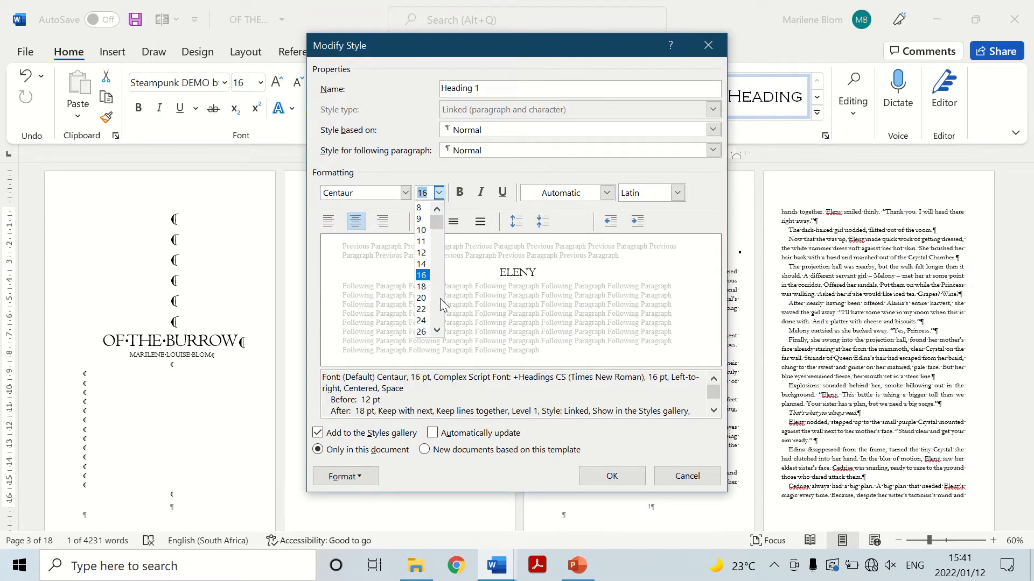
pyautogui.click(422, 310)
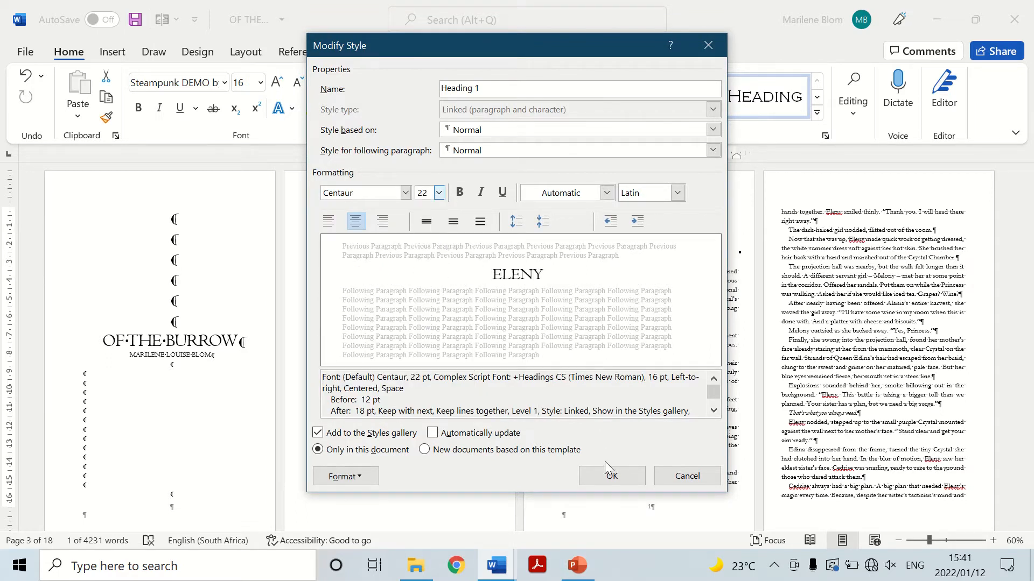
# Set the Heading 1 style's paragraph spacing to 0 pt before and 30 pt after, and apply the style changes.
pyautogui.click(342, 477)
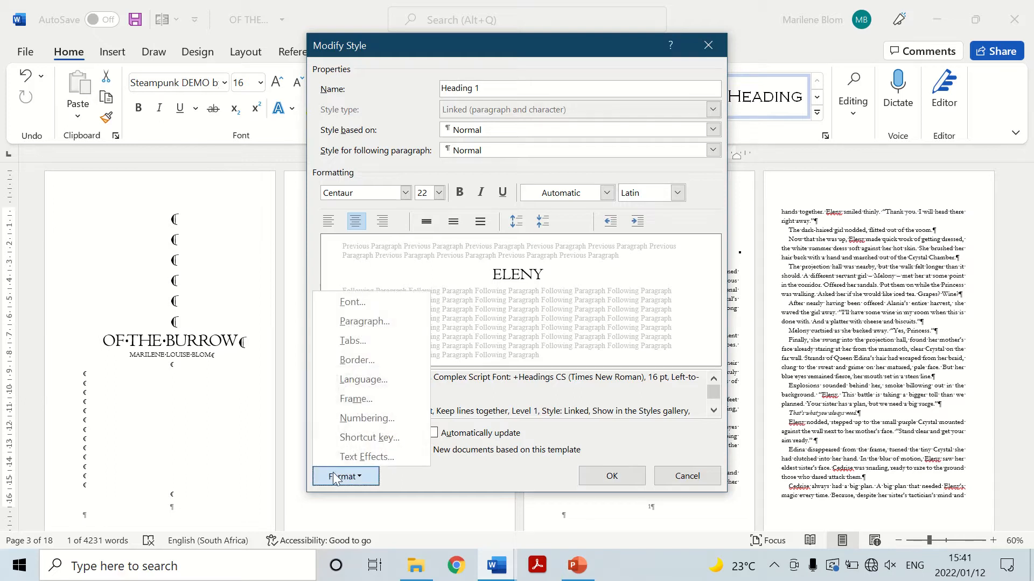
pyautogui.click(355, 314)
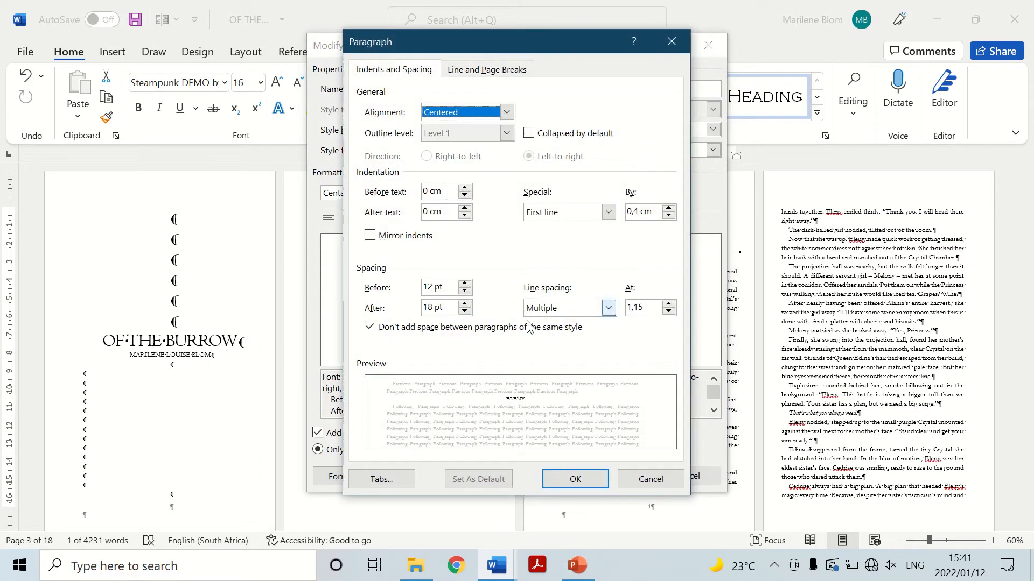
pyautogui.click(464, 293)
pyautogui.click(464, 292)
pyautogui.click(464, 293)
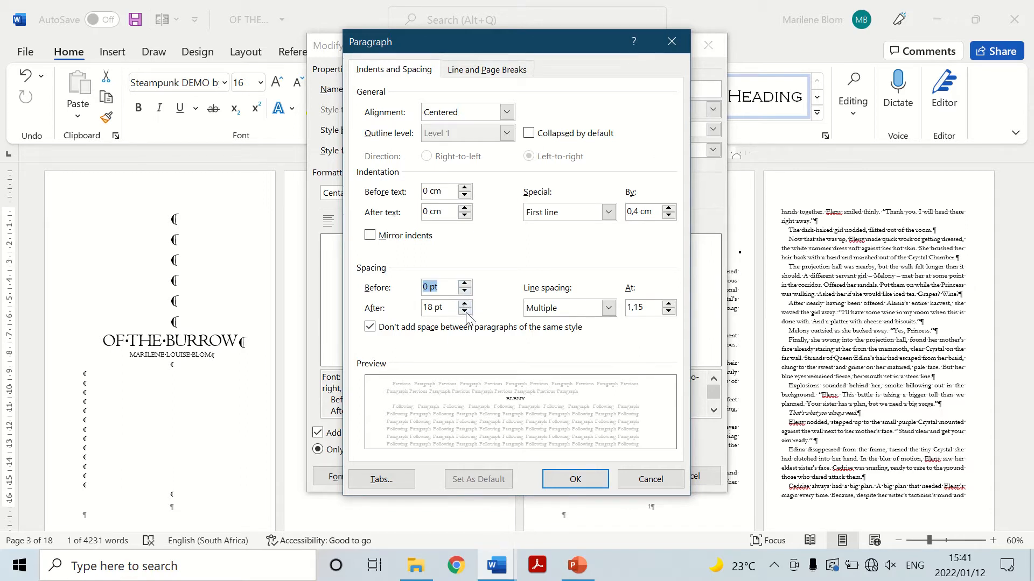
pyautogui.click(464, 304)
pyautogui.click(464, 304)
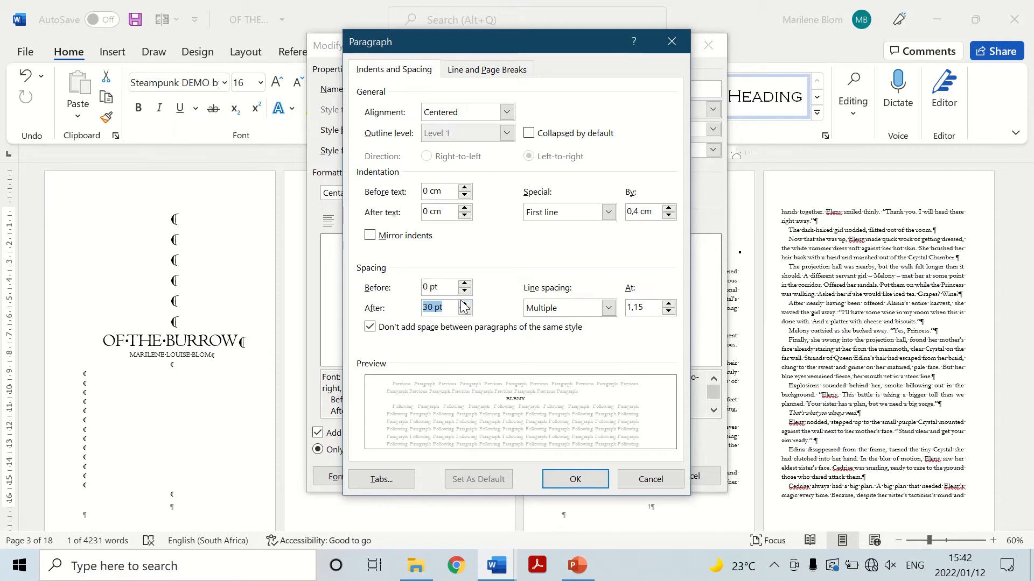
pyautogui.click(464, 313)
pyautogui.click(578, 479)
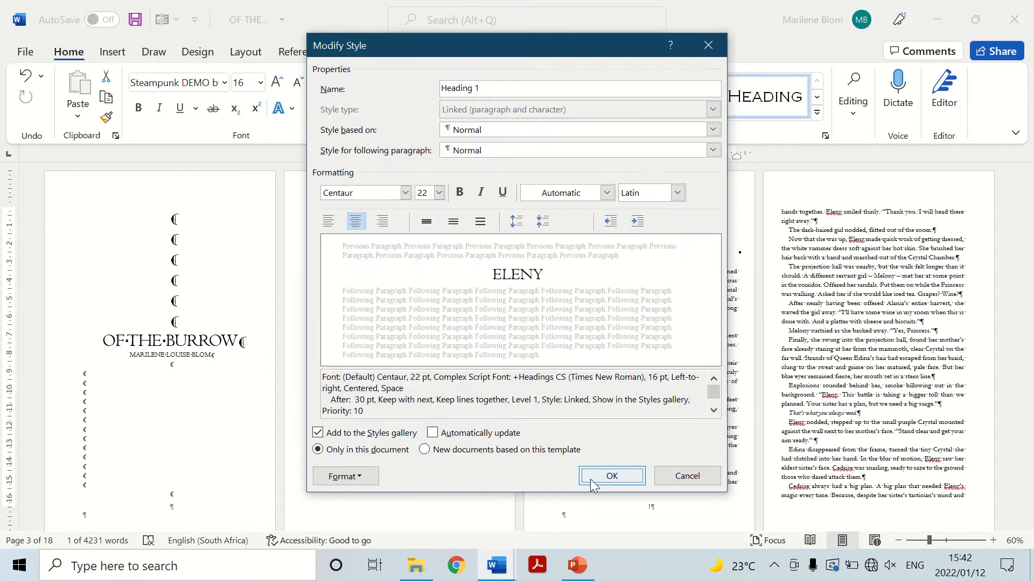
pyautogui.click(592, 479)
# Make the ELENY chapter heading follow the modified Heading 1 style, replacing its own font with Centaur.
pyautogui.click(651, 267)
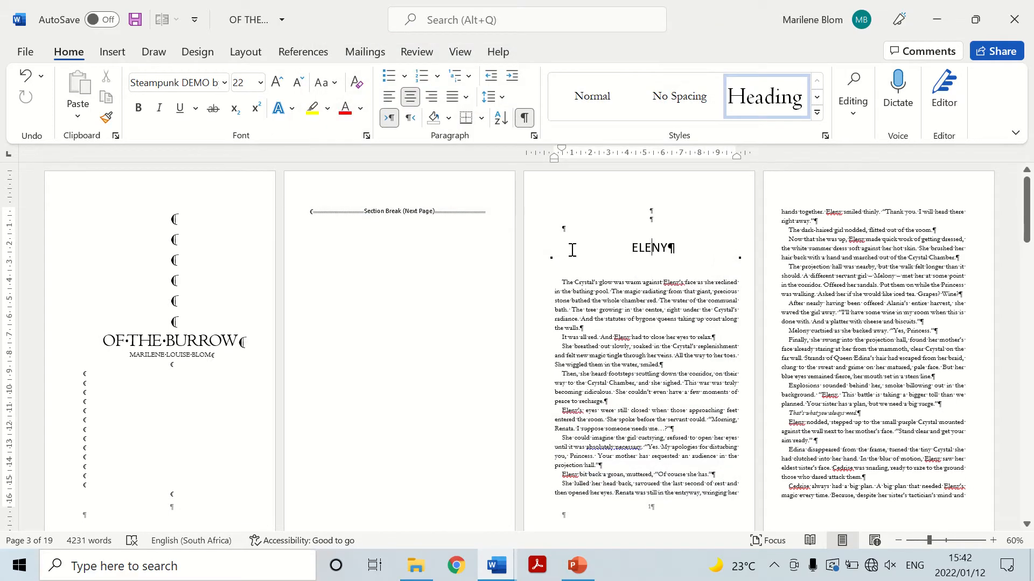
pyautogui.hotkey('ctrl', 'z')
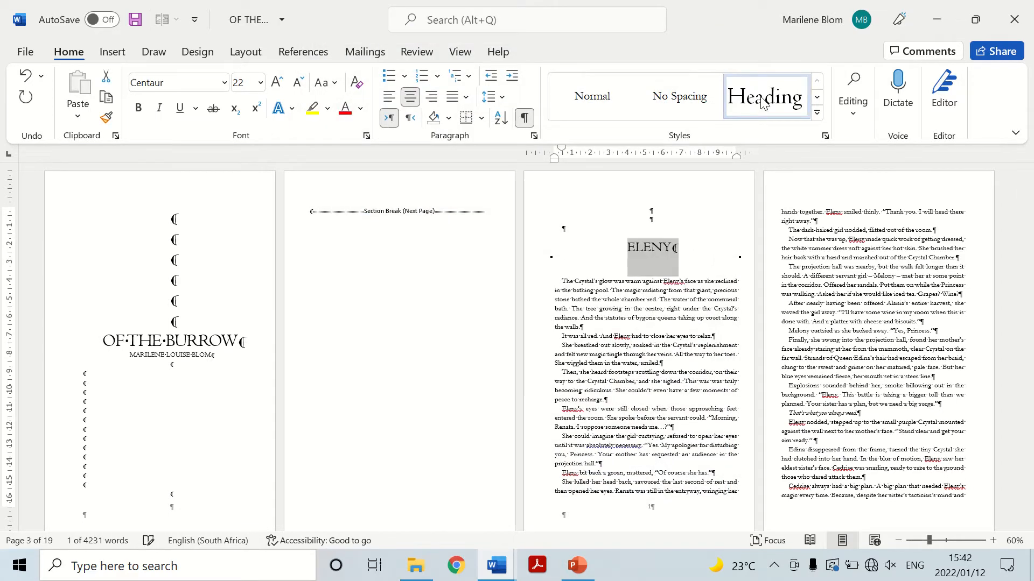
pyautogui.click(661, 253)
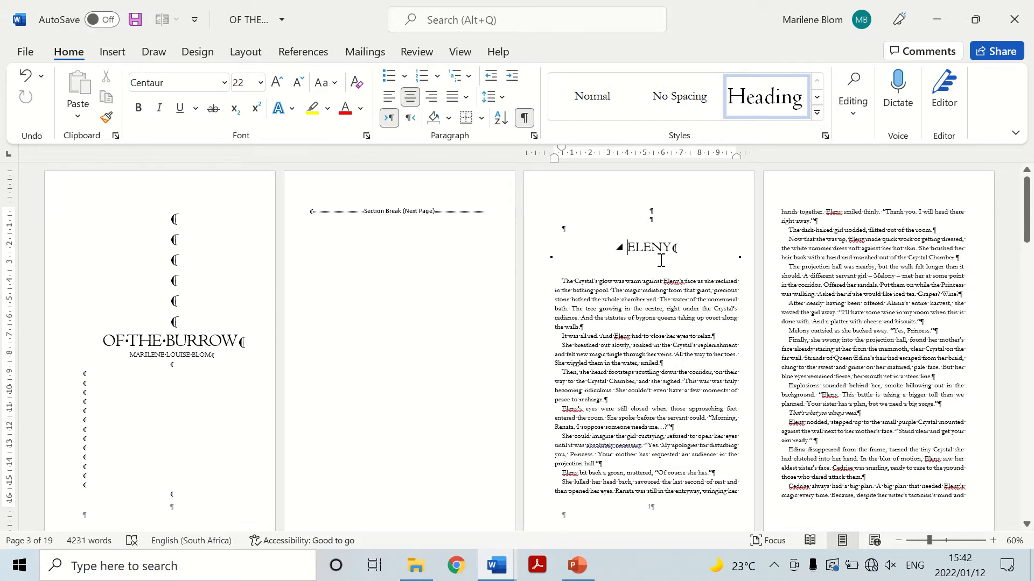
# Insert the picture "Untitled design" from Downloads above the ELENY heading and shrink it to about 2,98 by 5,95 cm.
pyautogui.click(643, 231)
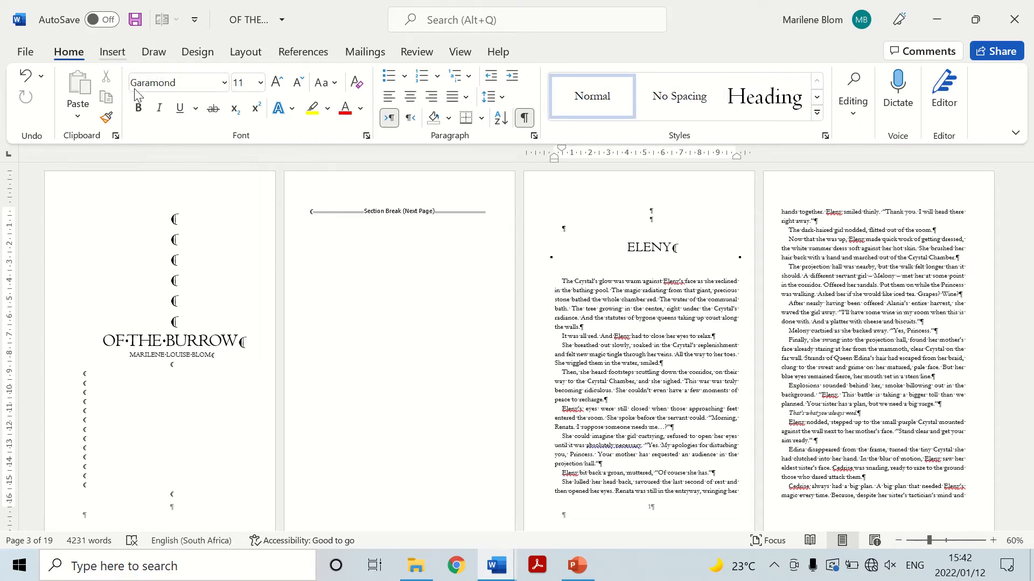
pyautogui.click(112, 52)
pyautogui.click(177, 114)
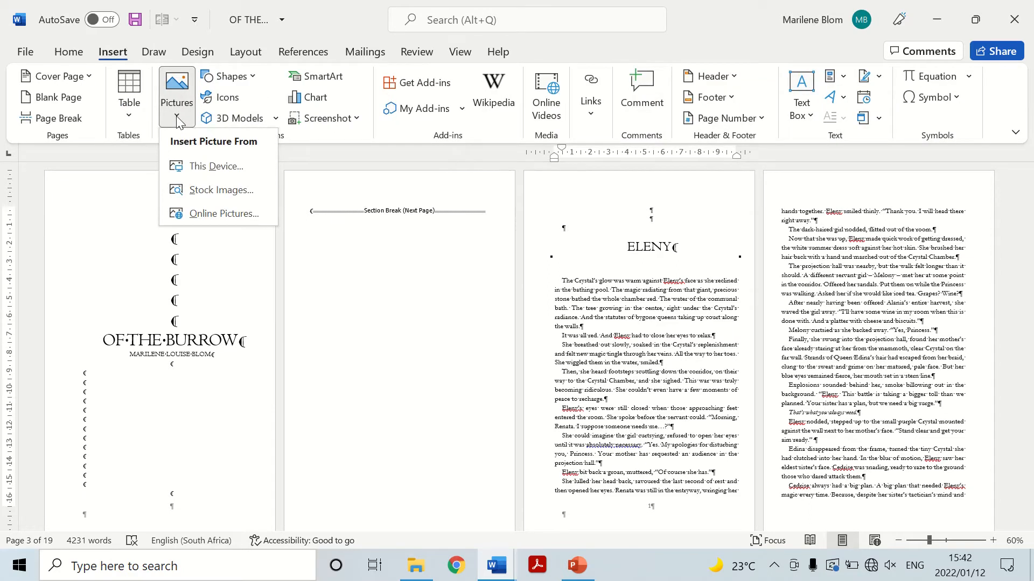
pyautogui.click(191, 171)
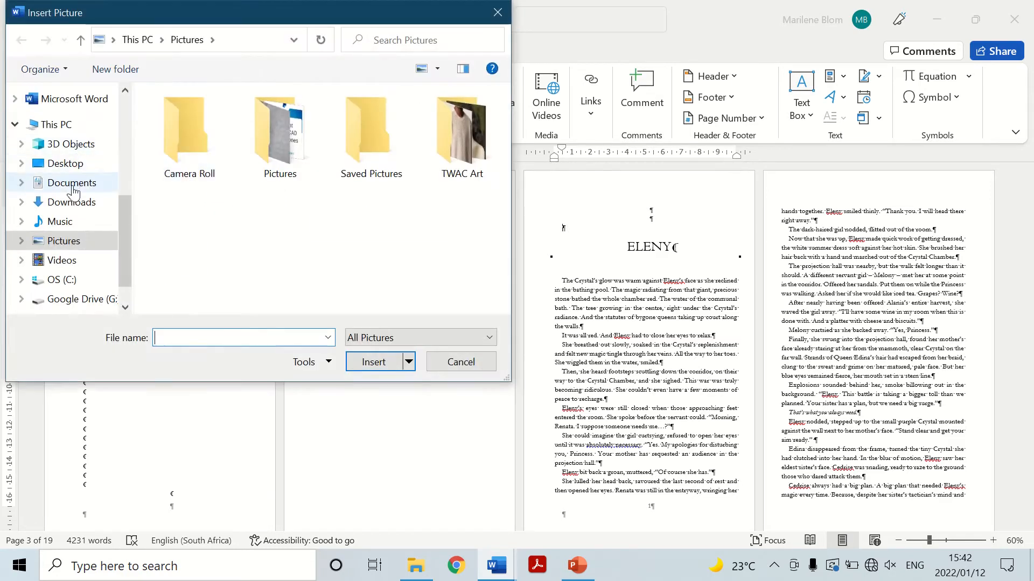
pyautogui.click(71, 202)
pyautogui.scroll(-3, 345, 144)
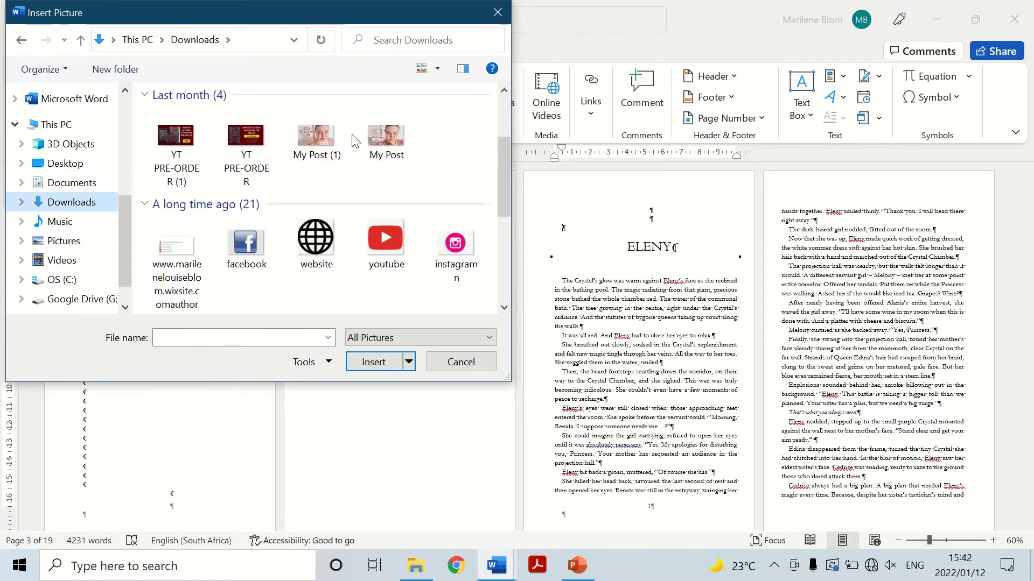
pyautogui.scroll(-2, 355, 141)
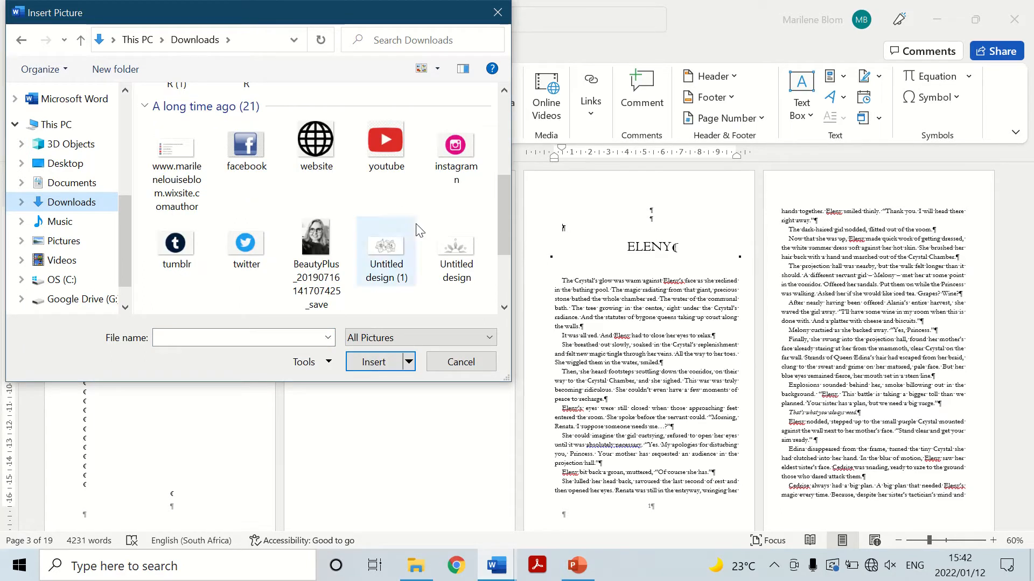
pyautogui.doubleClick(458, 247)
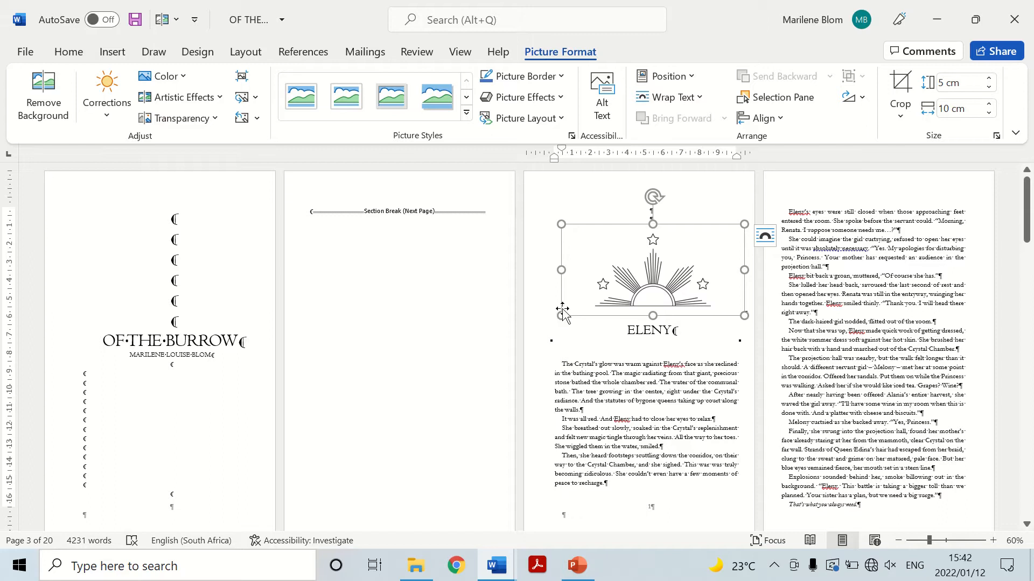
pyautogui.moveTo(561, 316); pyautogui.dragTo(612, 249)
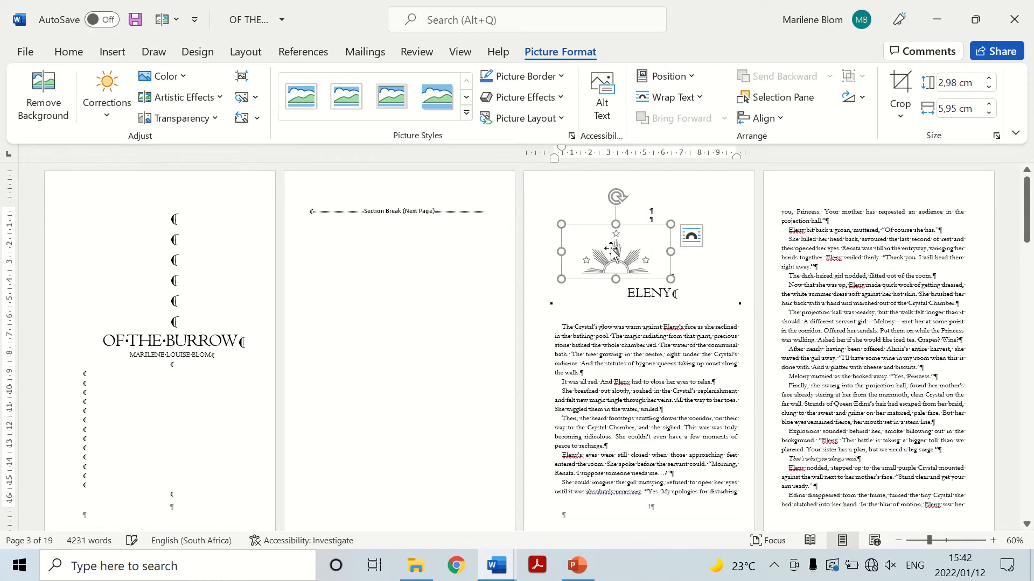
# Set the picture's text wrapping to Tight and centre it above the ELENY heading.
pyautogui.rightClick(612, 249)
pyautogui.moveTo(704, 471)
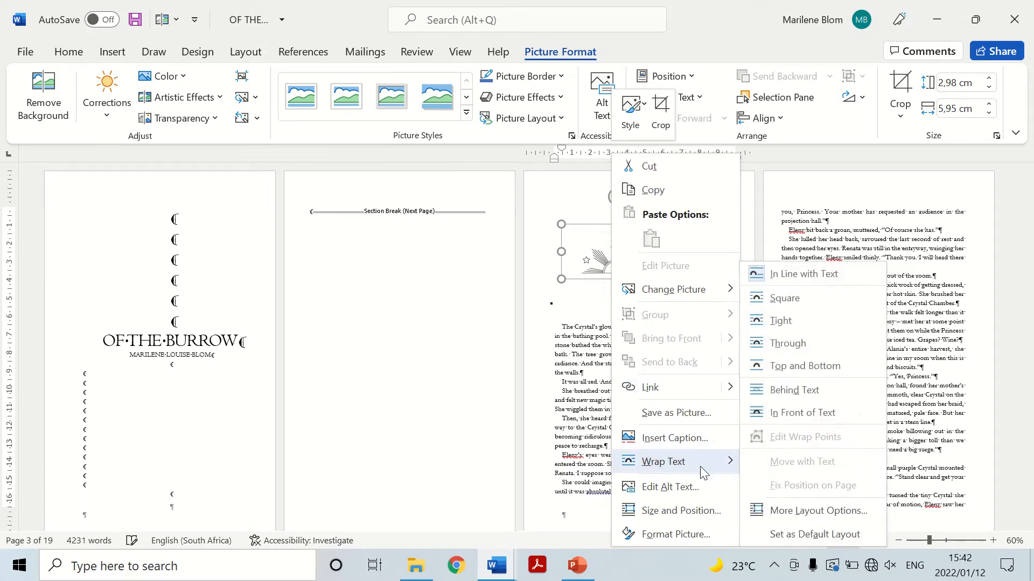
pyautogui.click(777, 321)
pyautogui.moveTo(608, 242); pyautogui.dragTo(643, 262)
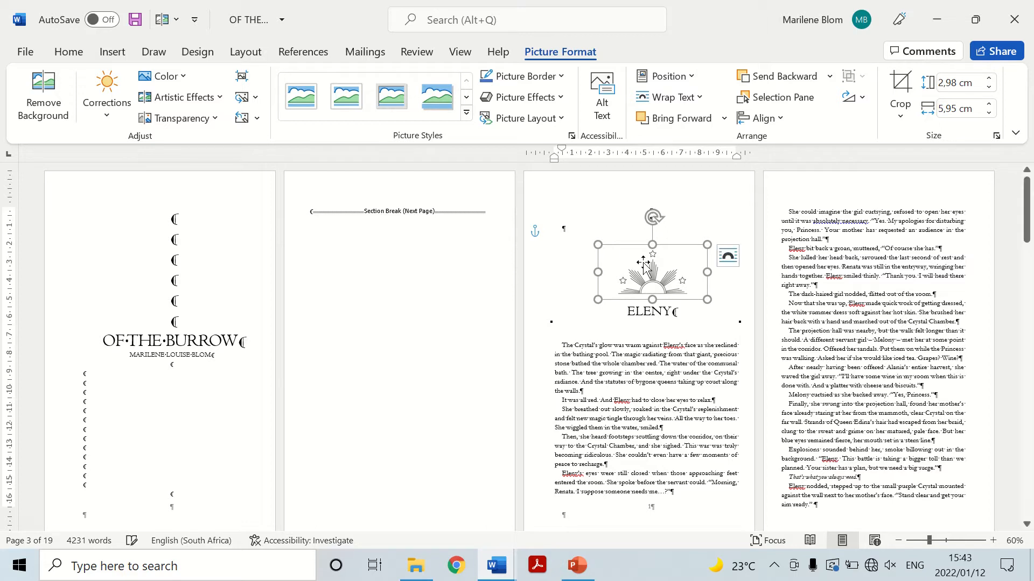
# Delete the surplus empty paragraphs above the picture and remove the blank page between the title page and the chapter.
pyautogui.click(558, 257)
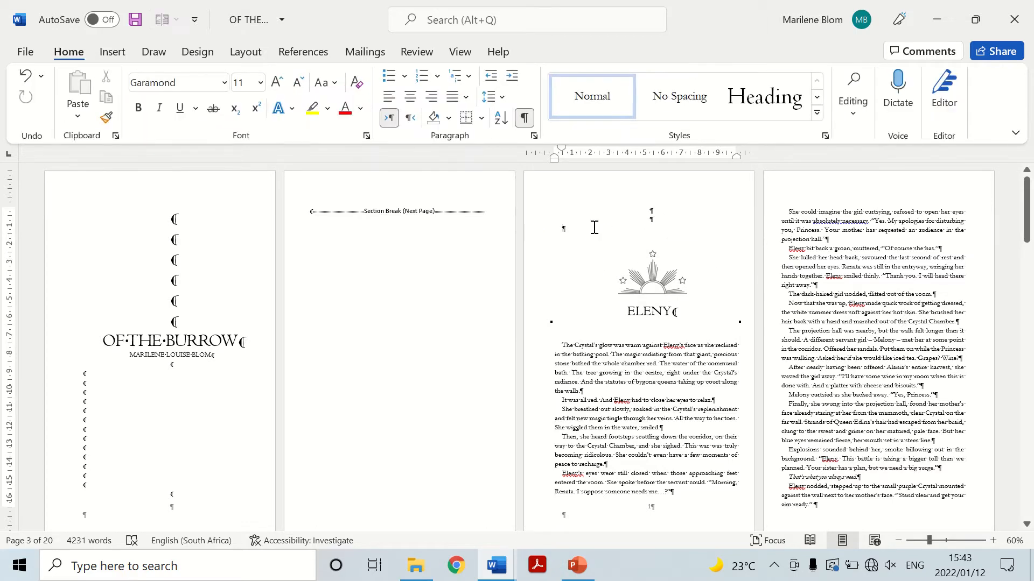
pyautogui.press('Delete')
pyautogui.press('Delete')
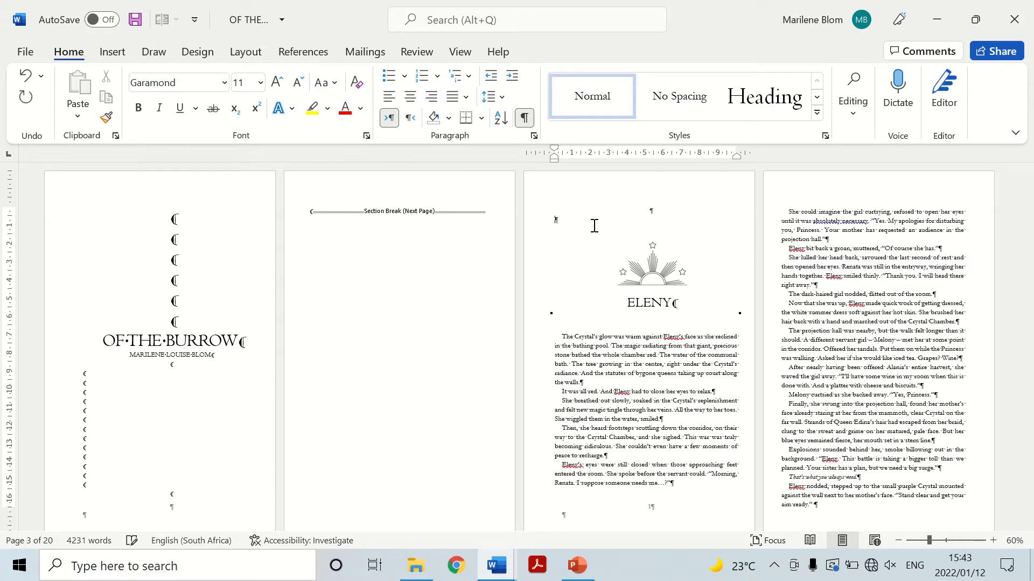
pyautogui.click(559, 212)
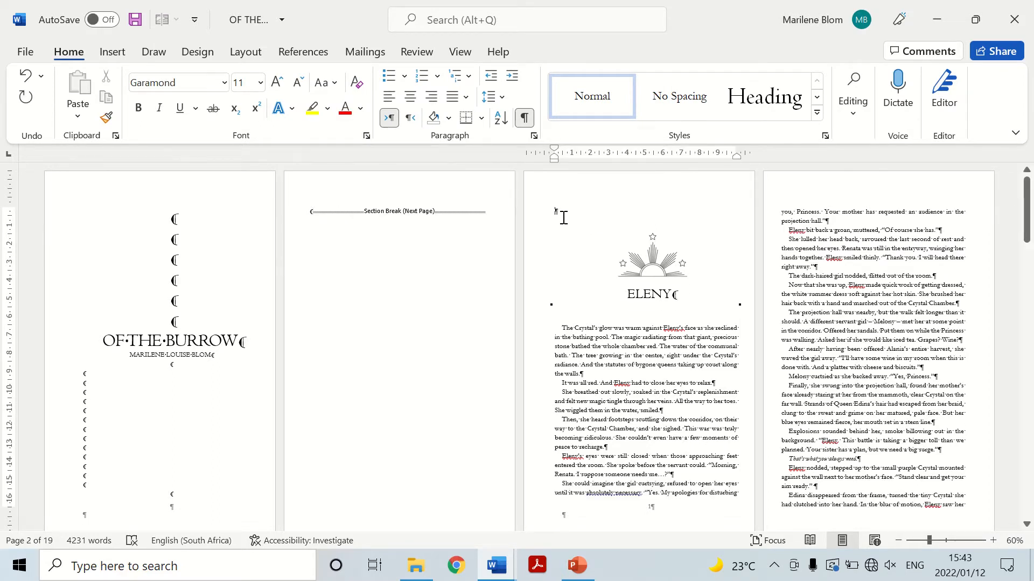
pyautogui.press('BackSpace')
# Enlarge the sunburst picture on the chapter's first page and reposition it just above the ELENY heading.
pyautogui.click(415, 255)
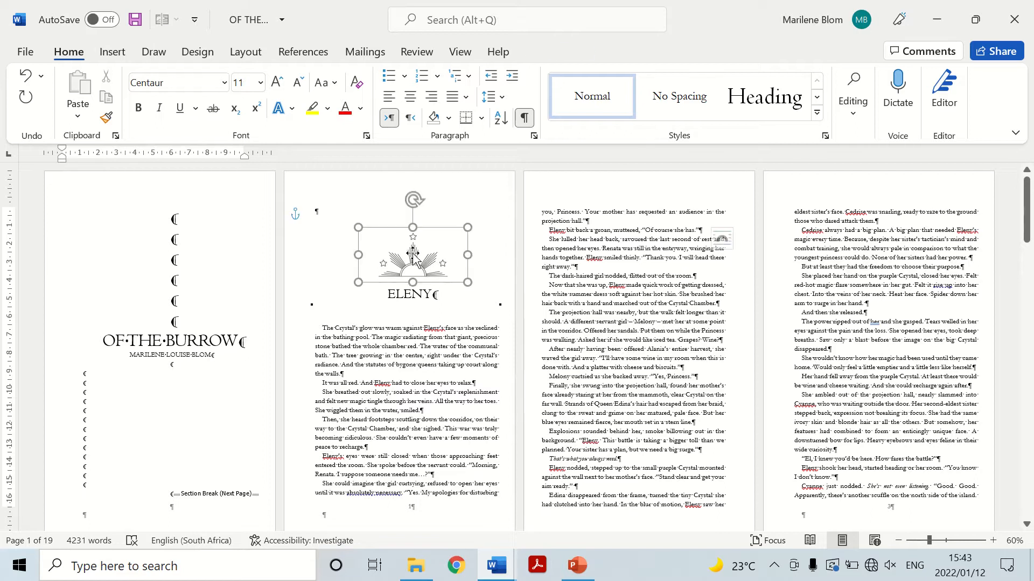
pyautogui.moveTo(359, 228); pyautogui.dragTo(333, 214)
pyautogui.moveTo(468, 281); pyautogui.dragTo(495, 296)
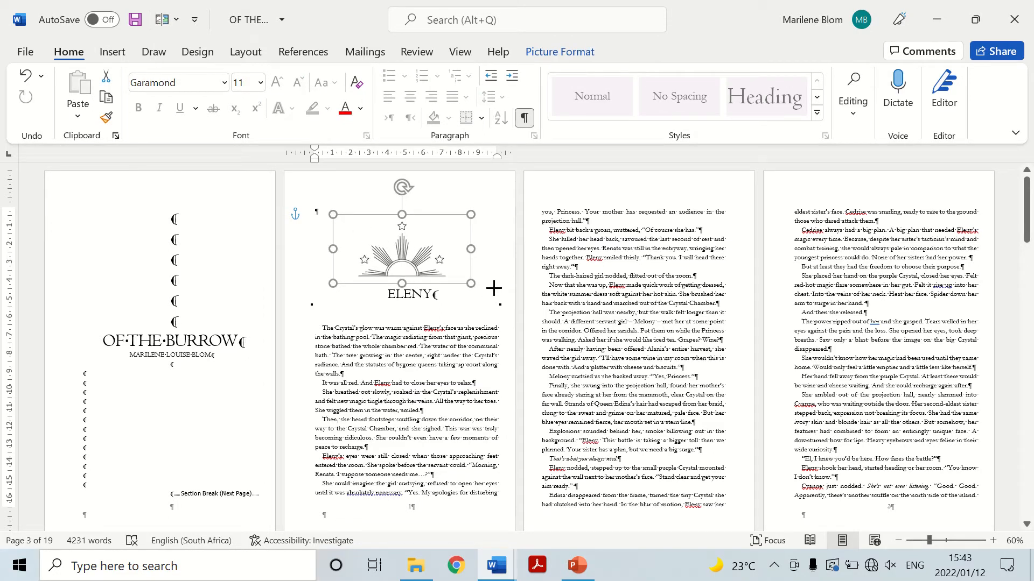
pyautogui.moveTo(406, 252)
pyautogui.mouseDown()
pyautogui.moveTo(415, 247)
pyautogui.moveTo(390, 247)
pyautogui.mouseUp()
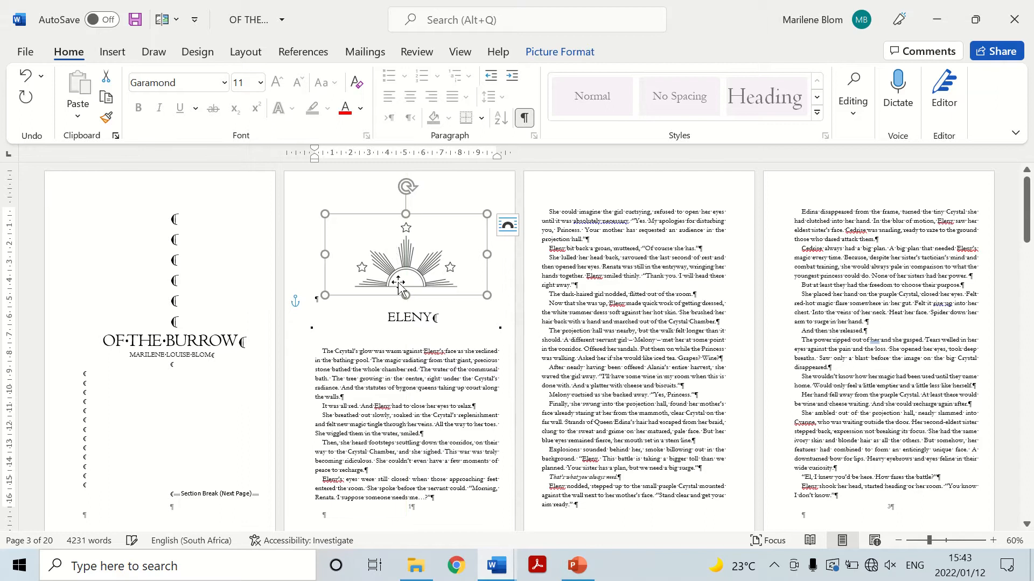
pyautogui.click(411, 321)
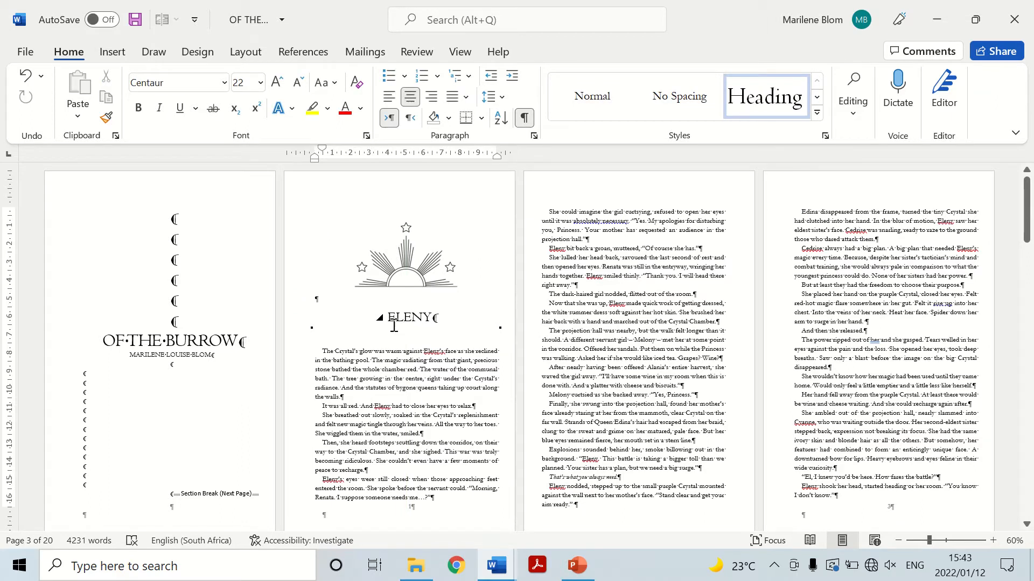
pyautogui.moveTo(393, 261); pyautogui.dragTo(408, 266)
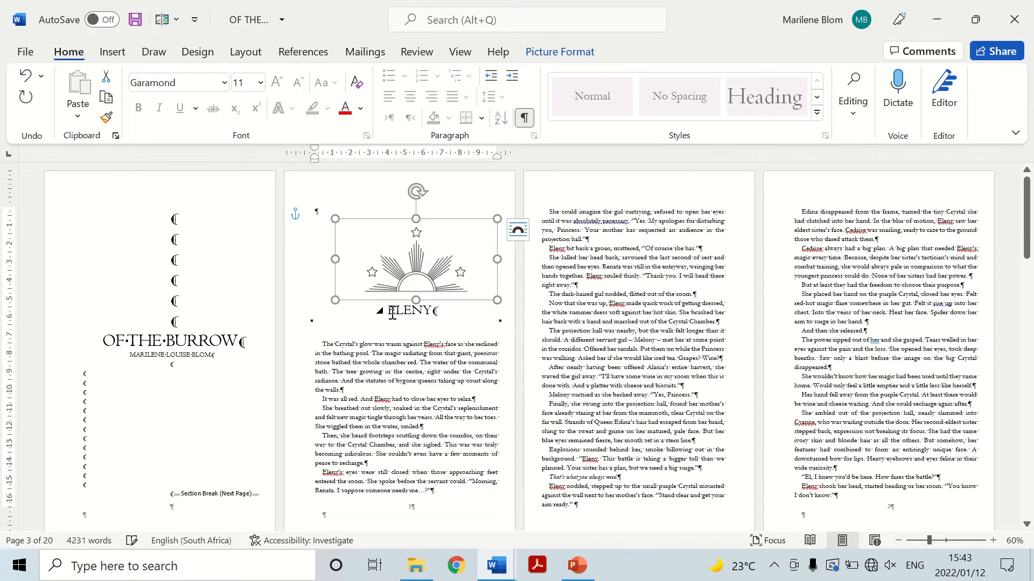
# Modify the Heading 1 style so its font size is 28.
pyautogui.moveTo(389, 311); pyautogui.dragTo(439, 314)
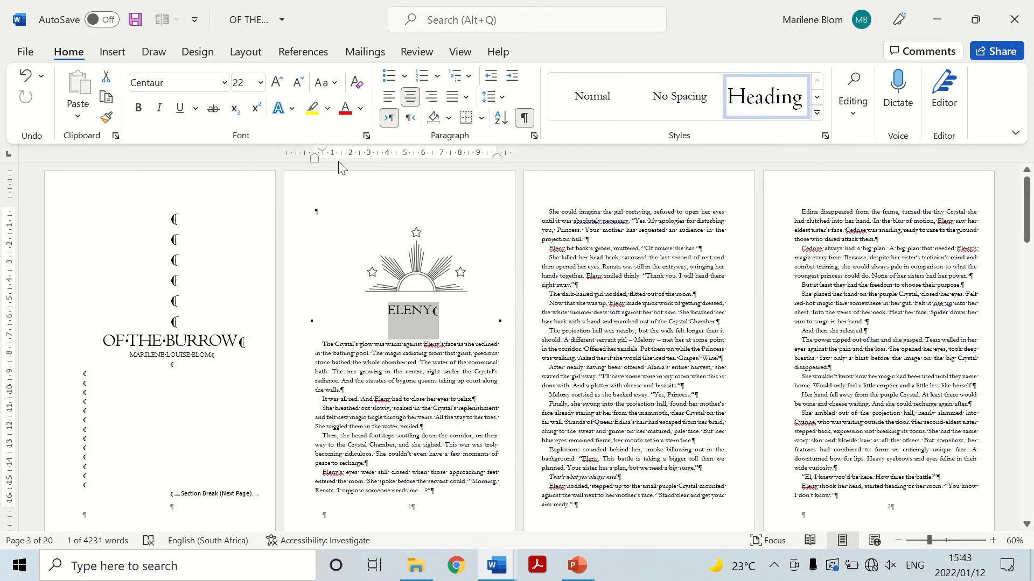
pyautogui.rightClick(763, 99)
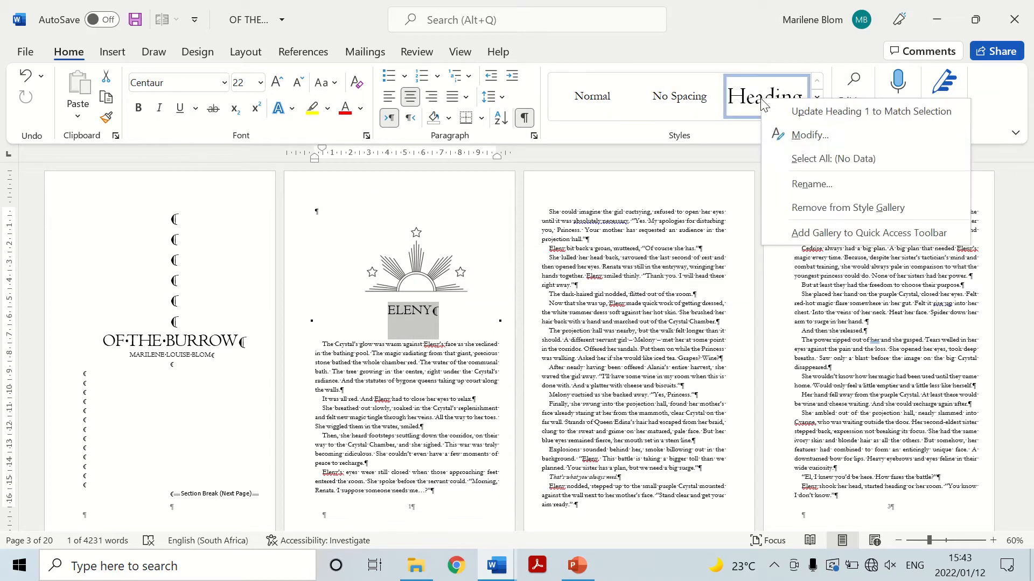
pyautogui.click(795, 141)
pyautogui.click(438, 192)
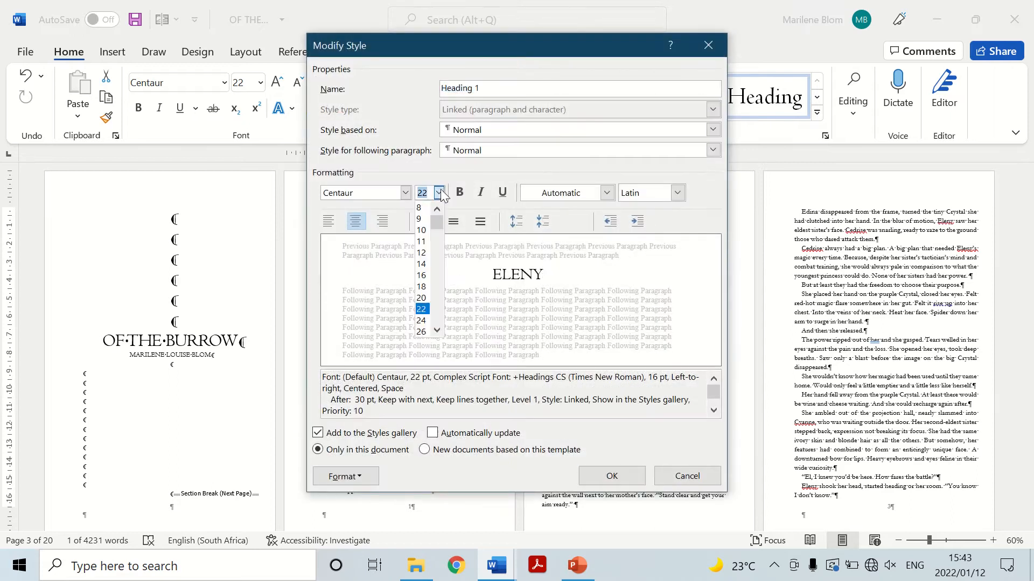
pyautogui.scroll(-4, 431, 331)
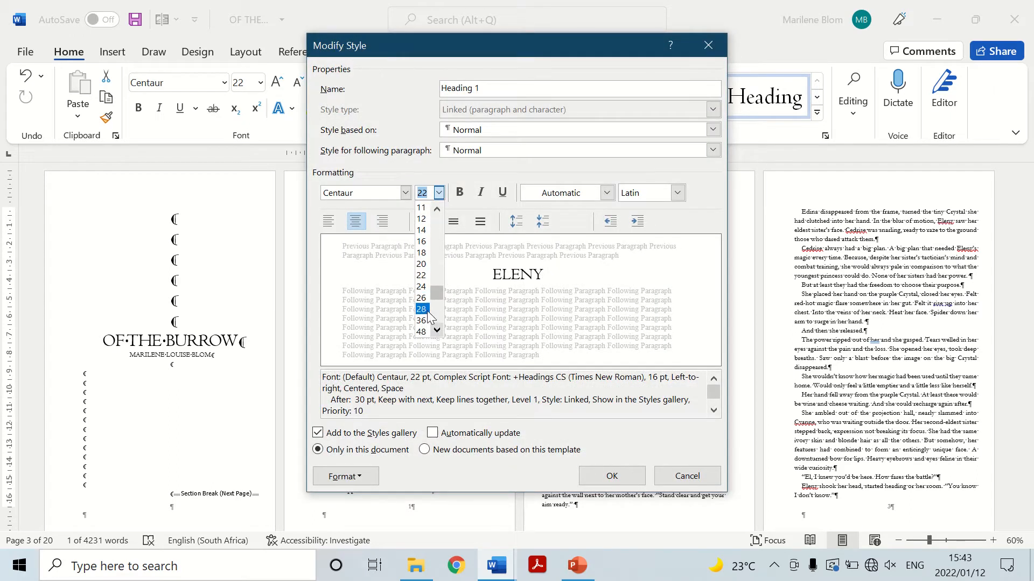
pyautogui.click(422, 298)
pyautogui.click(635, 478)
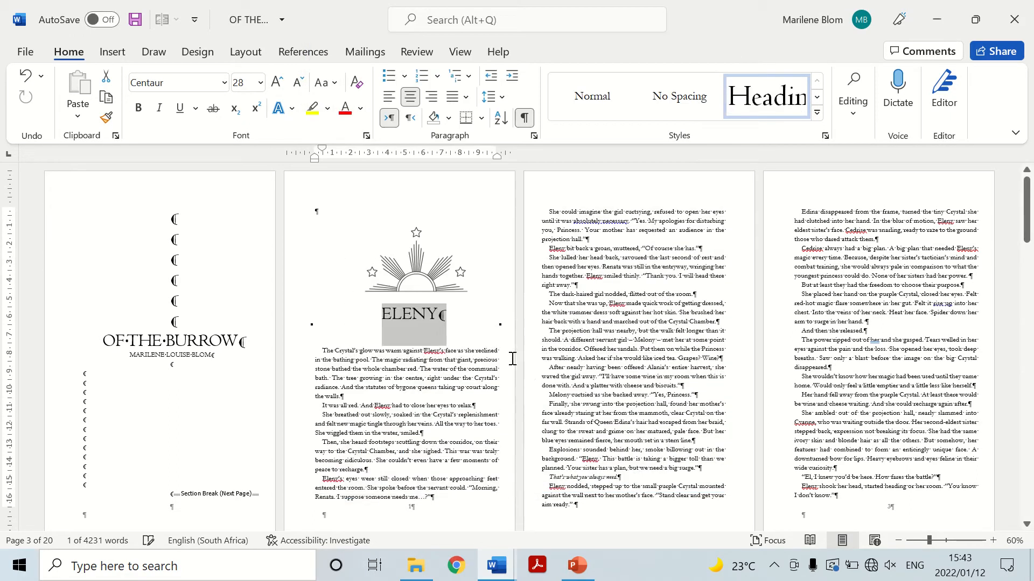
pyautogui.click(694, 347)
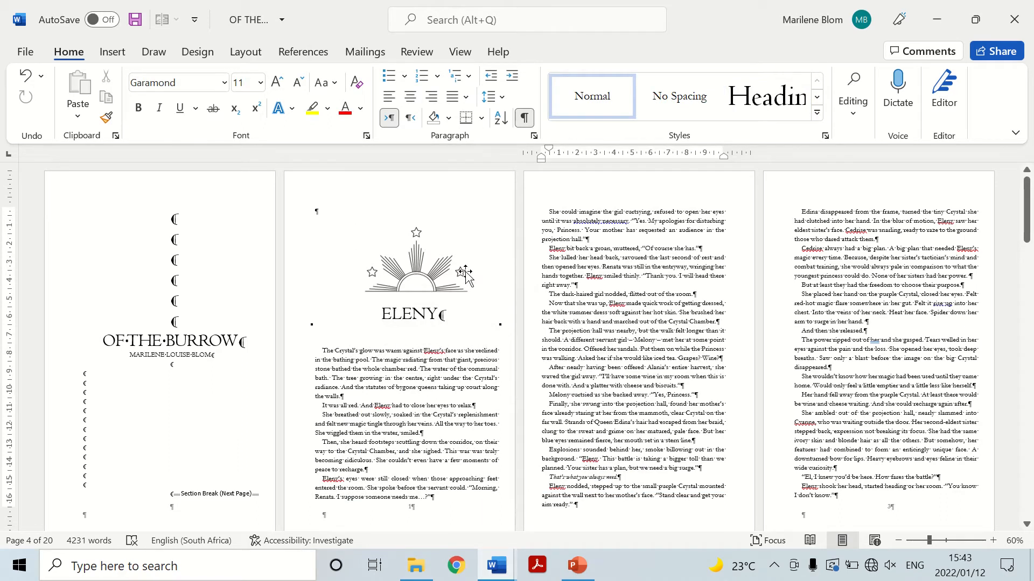
# Delete the sunburst picture above the ELENY heading.
pyautogui.click(375, 253)
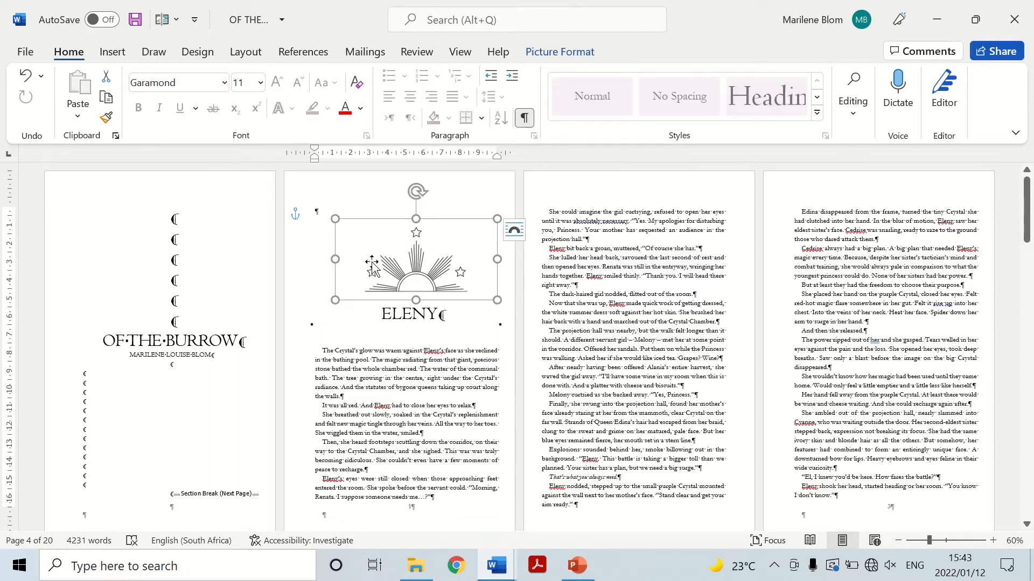
pyautogui.click(491, 396)
pyautogui.scroll(-1, 688, 293)
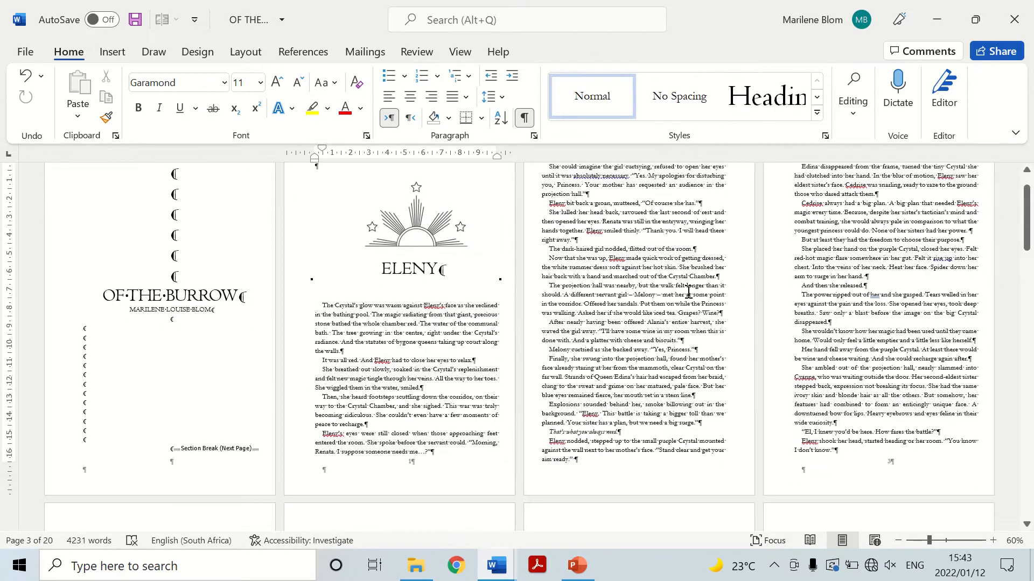
pyautogui.scroll(1, 688, 293)
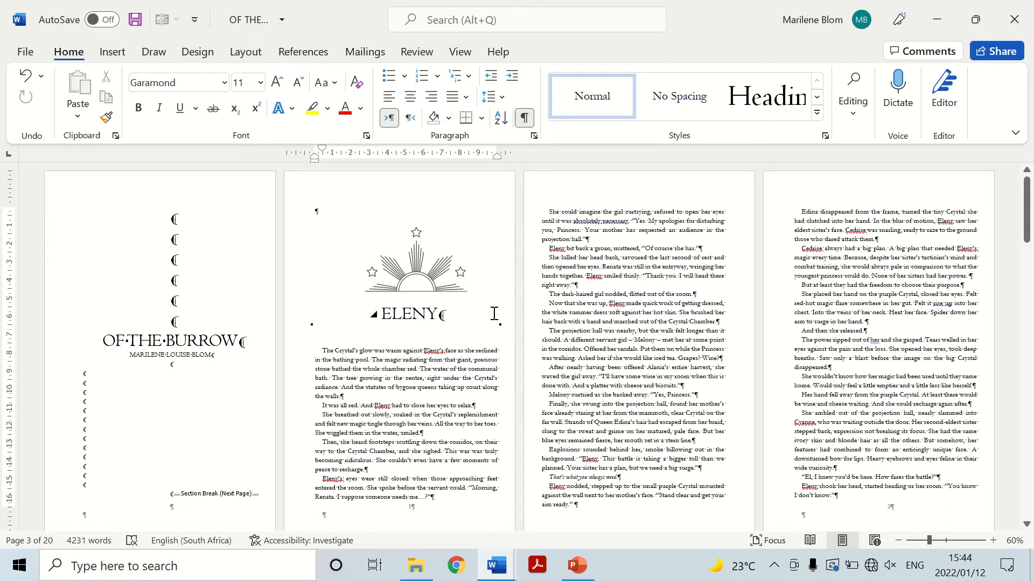
pyautogui.click(416, 262)
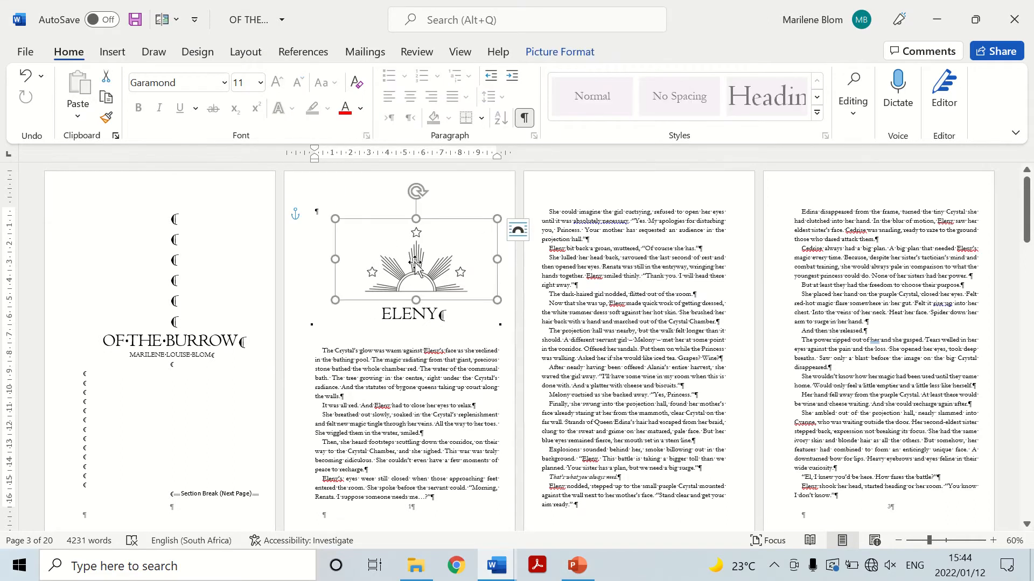
pyautogui.press('Delete')
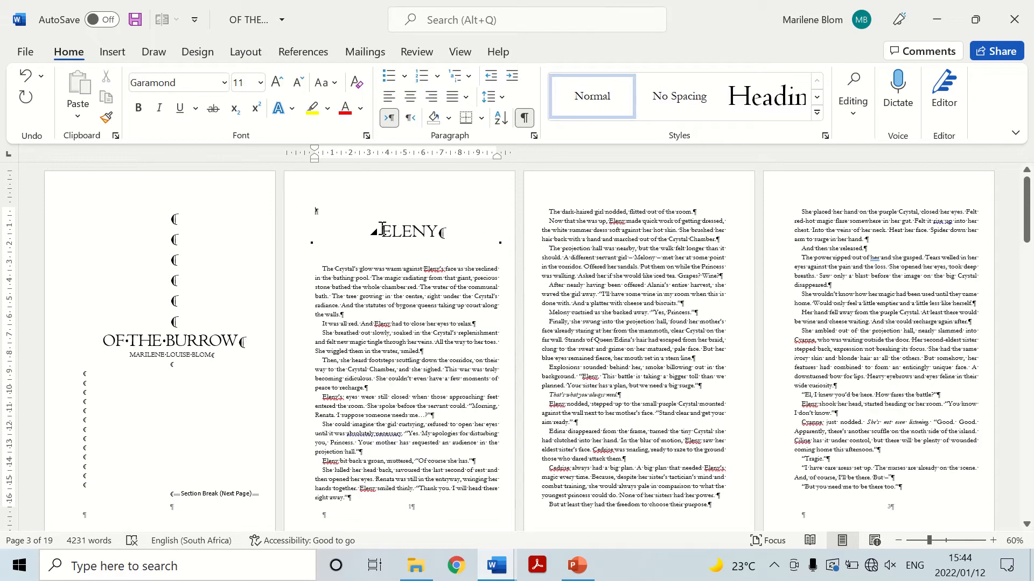
# Make the ELENY chapter heading bold.
pyautogui.tripleClick(382, 229)
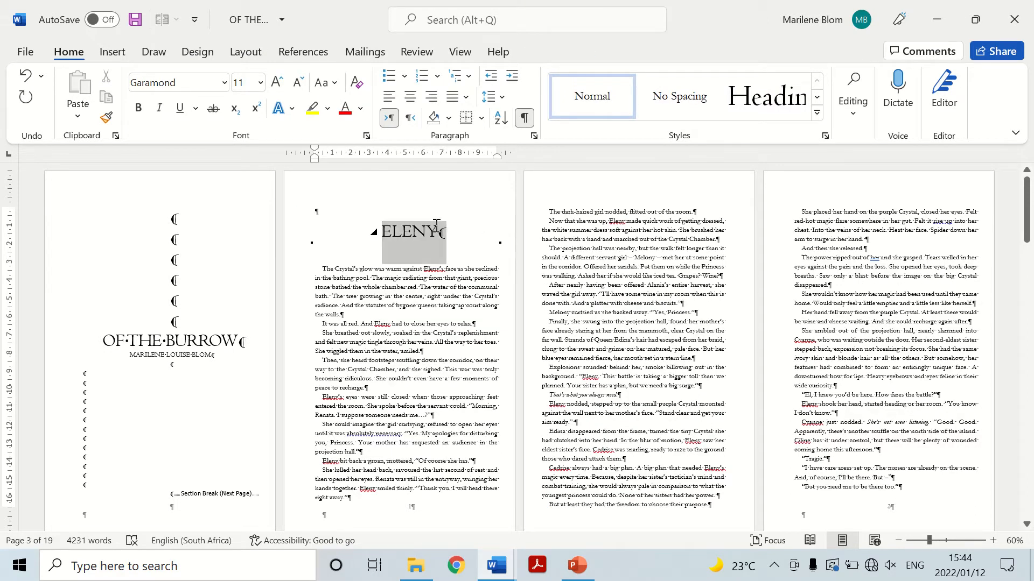
pyautogui.click(139, 106)
pyautogui.press('End')
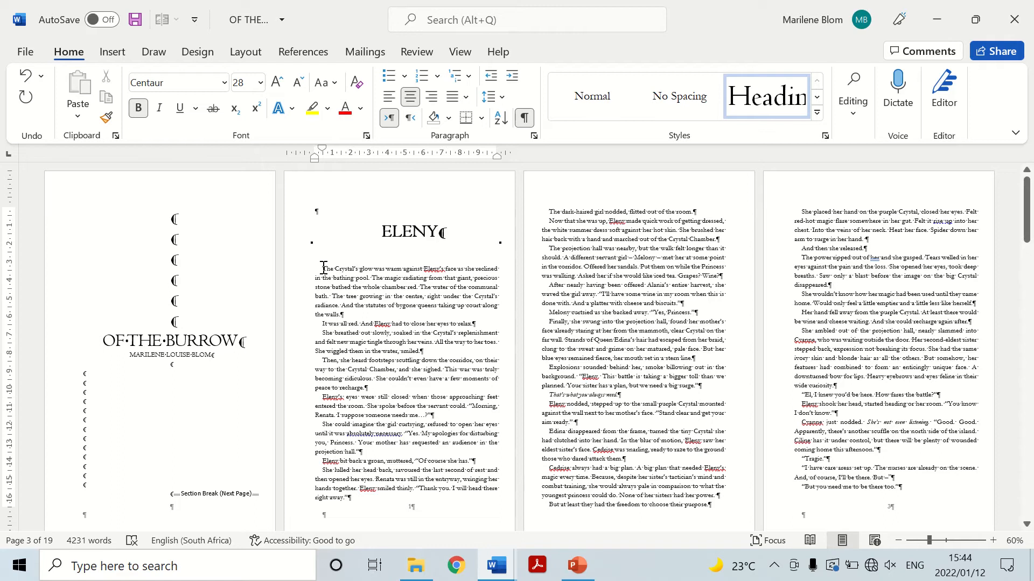
# Remove the first-line indent from the opening paragraph under the ELENY heading and hide the formatting marks.
pyautogui.click(993, 541)
pyautogui.click(992, 541)
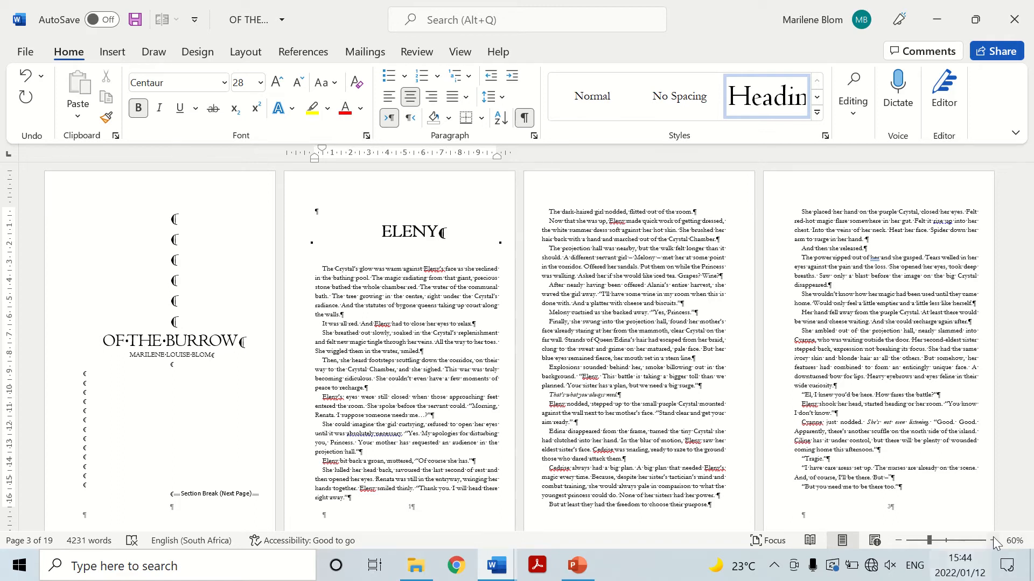
pyautogui.click(993, 540)
pyautogui.scroll(1, 676, 353)
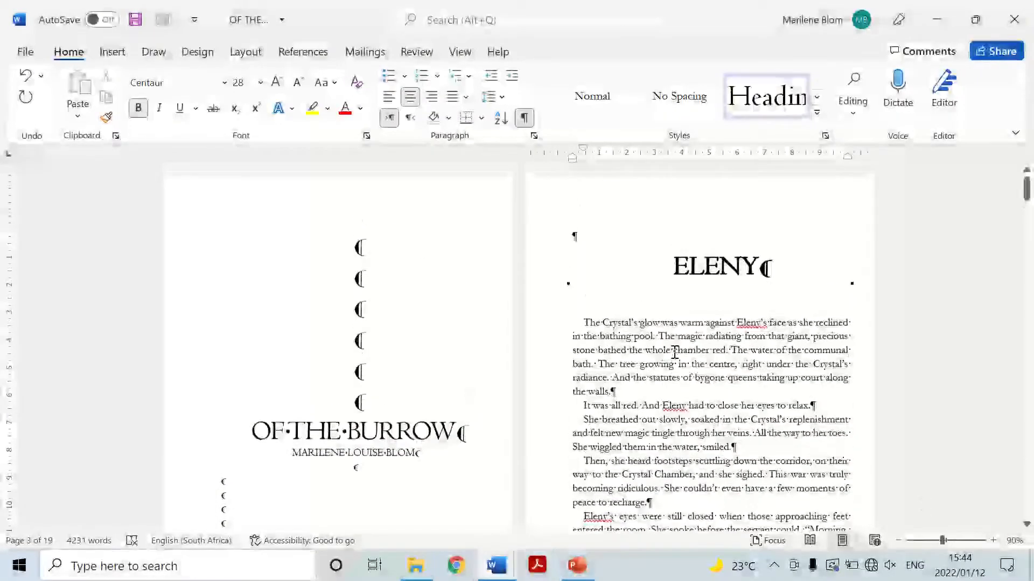
pyautogui.scroll(-1, 701, 325)
pyautogui.scroll(-1, 701, 325)
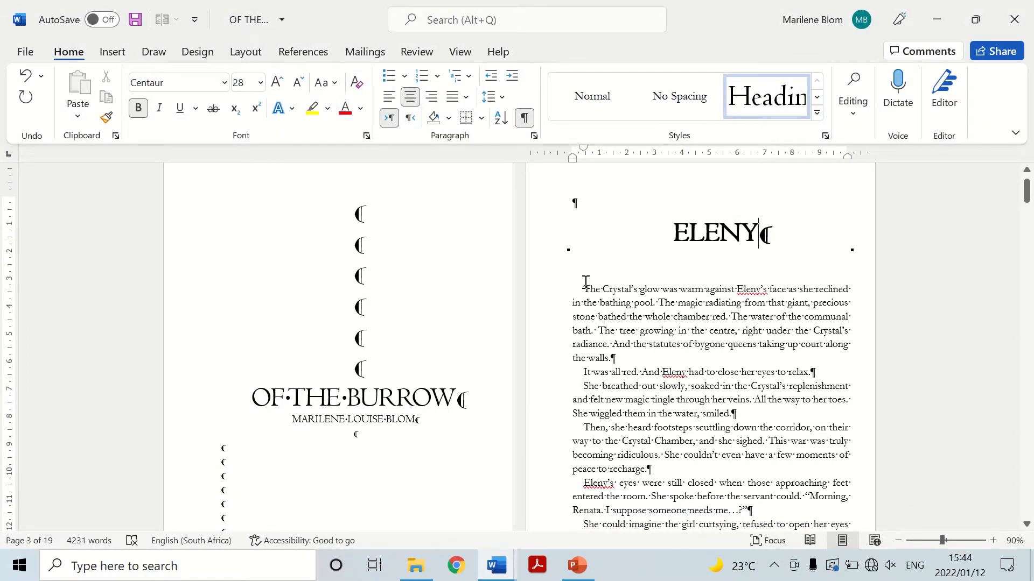
pyautogui.click(584, 288)
pyautogui.moveTo(583, 151); pyautogui.dragTo(572, 151)
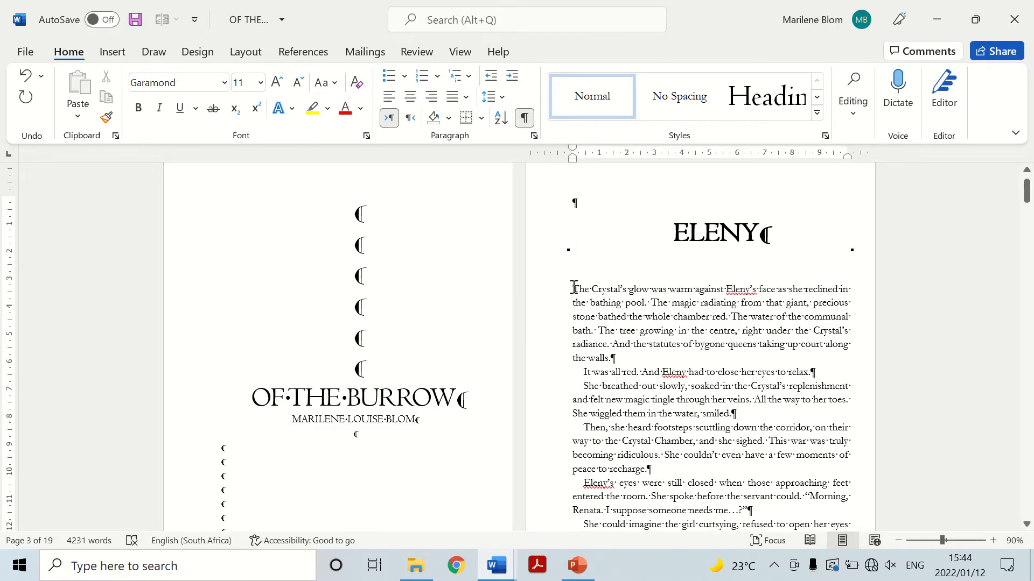
pyautogui.moveTo(574, 287)
pyautogui.mouseDown()
pyautogui.moveTo(592, 283)
pyautogui.moveTo(583, 281)
pyautogui.mouseUp()
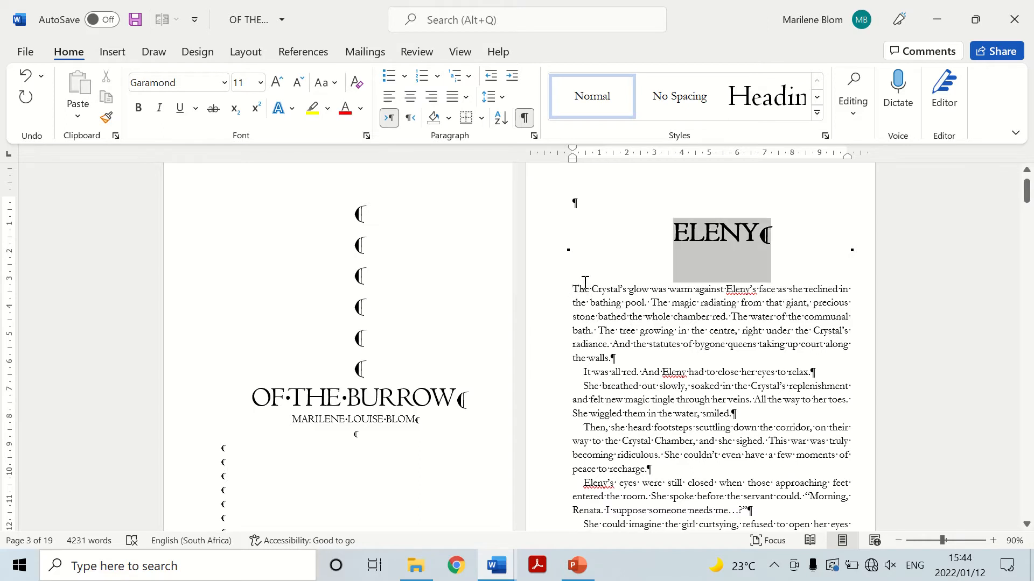
pyautogui.click(526, 118)
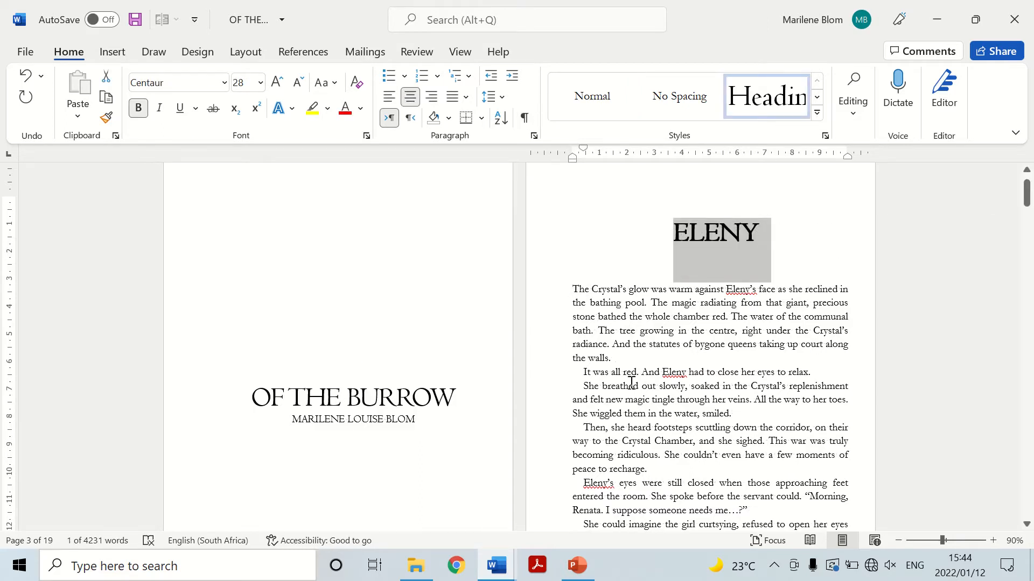
# Try a Dropped-style drop cap on the first letter of the chapter's opening paragraph and undo it.
pyautogui.click(572, 292)
pyautogui.moveTo(574, 286)
pyautogui.mouseDown()
pyautogui.moveTo(819, 296)
pyautogui.moveTo(574, 288)
pyautogui.mouseUp()
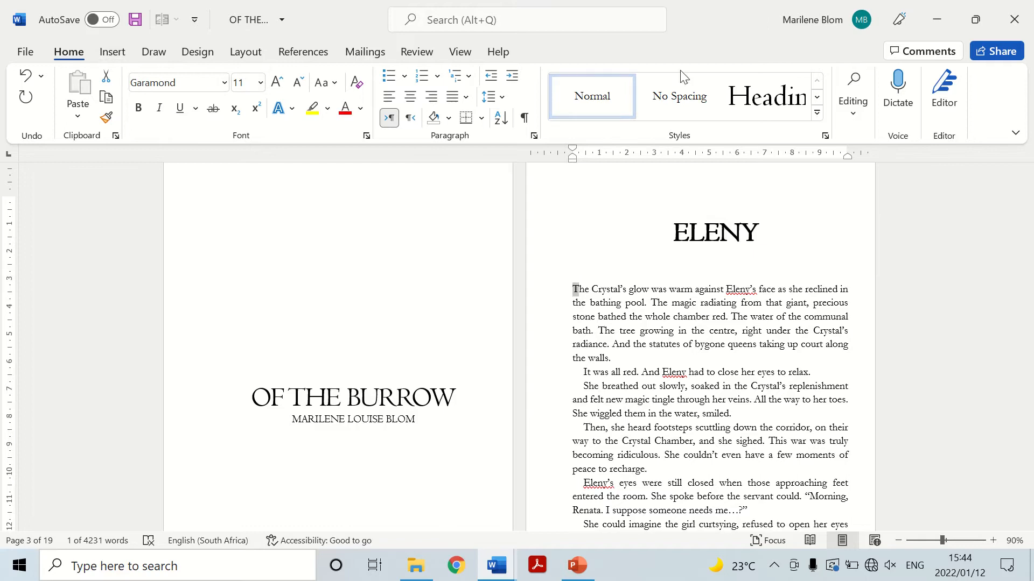
pyautogui.click(483, 19)
pyautogui.write('drop')
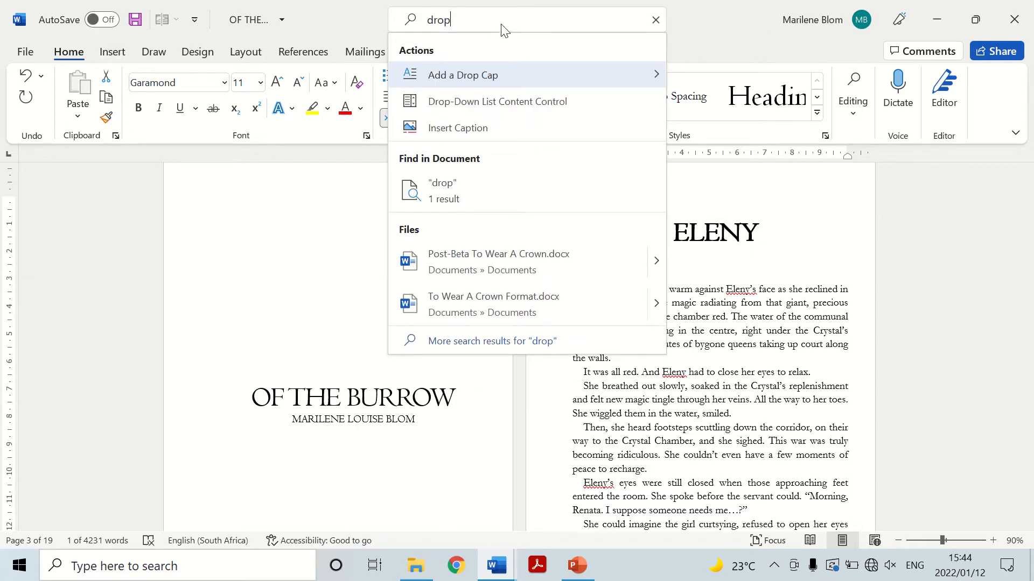
pyautogui.moveTo(516, 65)
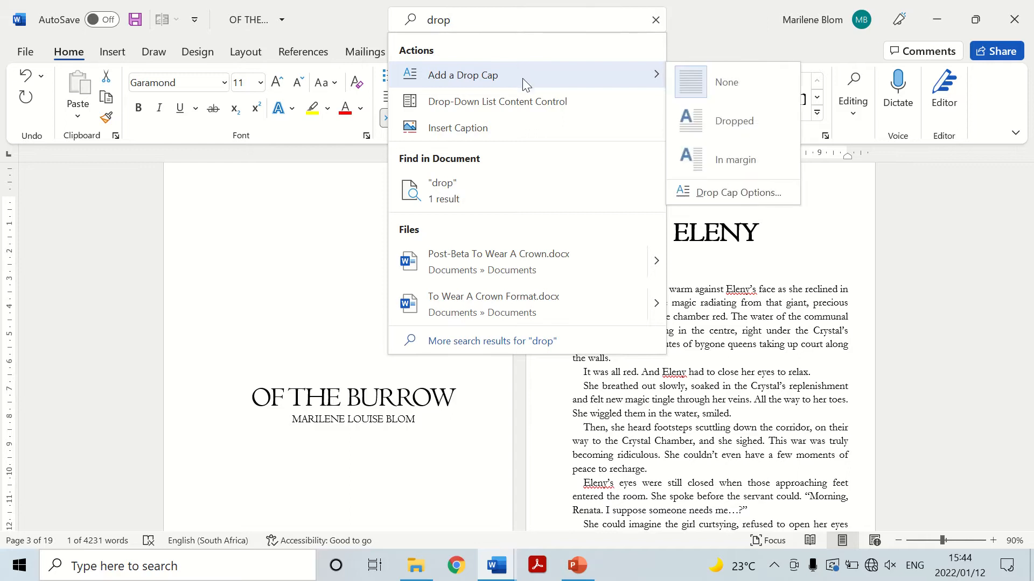
pyautogui.click(750, 115)
pyautogui.click(752, 381)
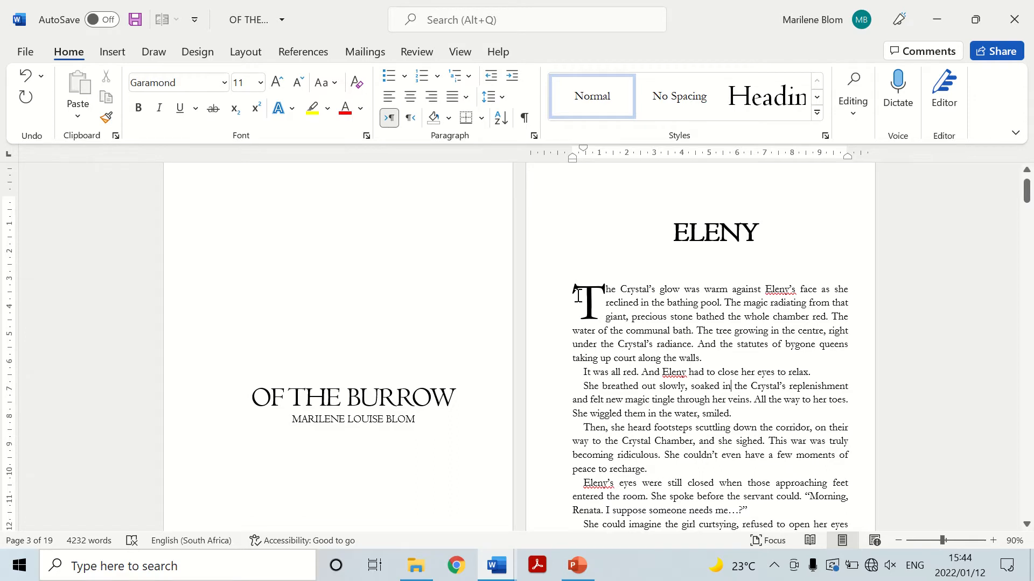
pyautogui.hotkey('ctrl', 'z')
# Change the opening words "The Crystal's glow was warm against Eleny's" to uppercase.
pyautogui.click(622, 303)
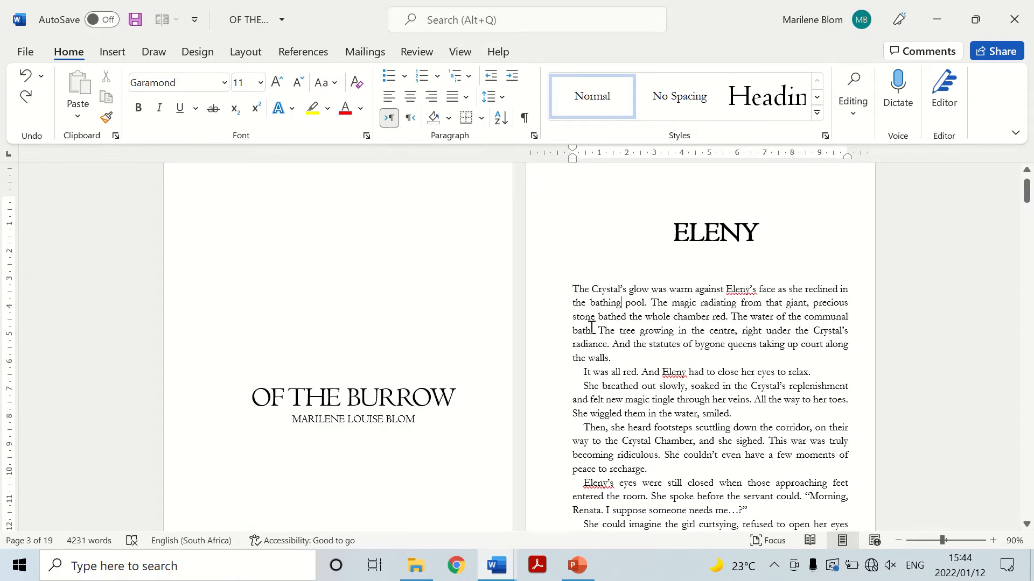
pyautogui.moveTo(585, 293); pyautogui.dragTo(749, 293)
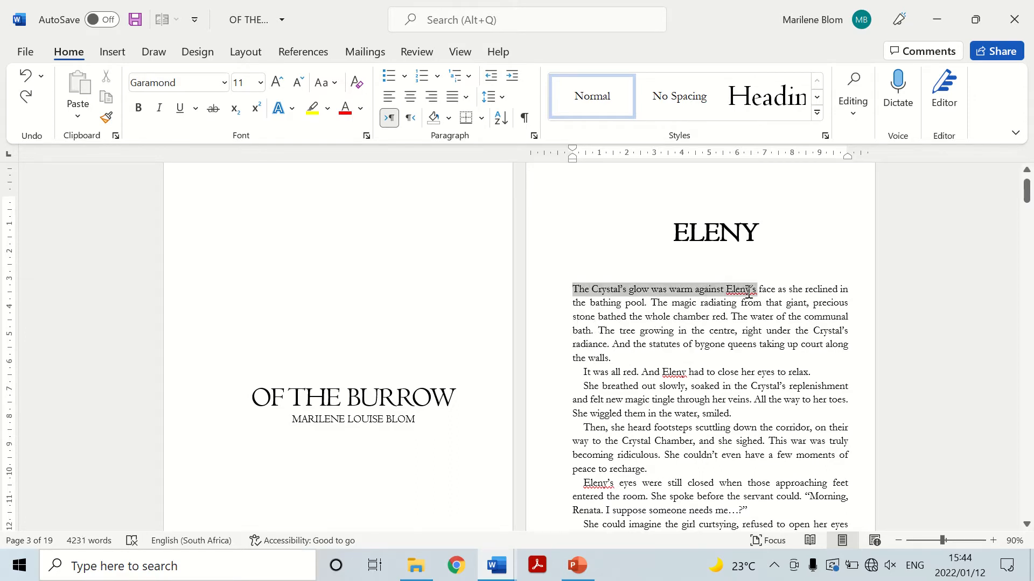
pyautogui.click(324, 82)
pyautogui.click(359, 149)
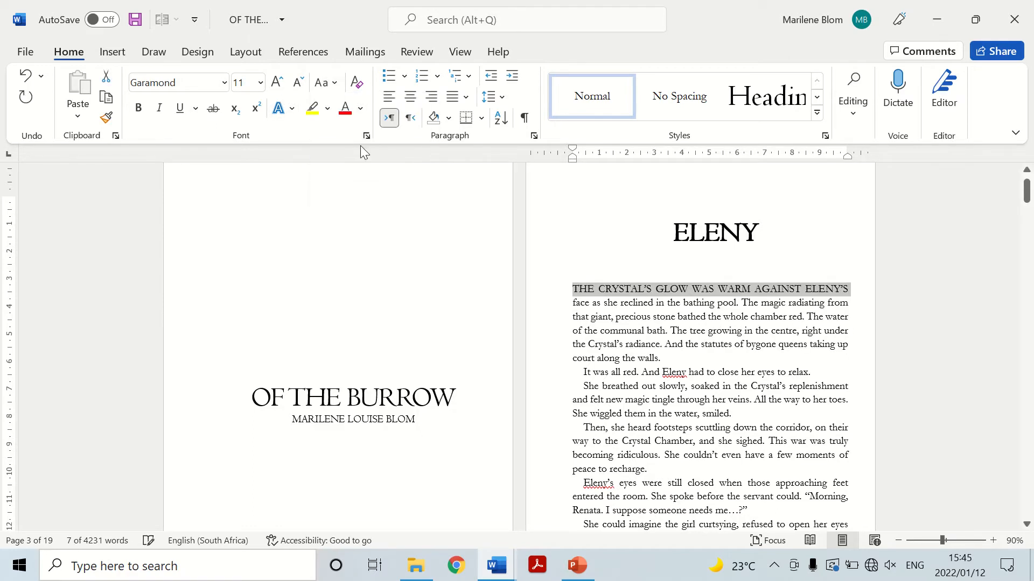
pyautogui.click(653, 329)
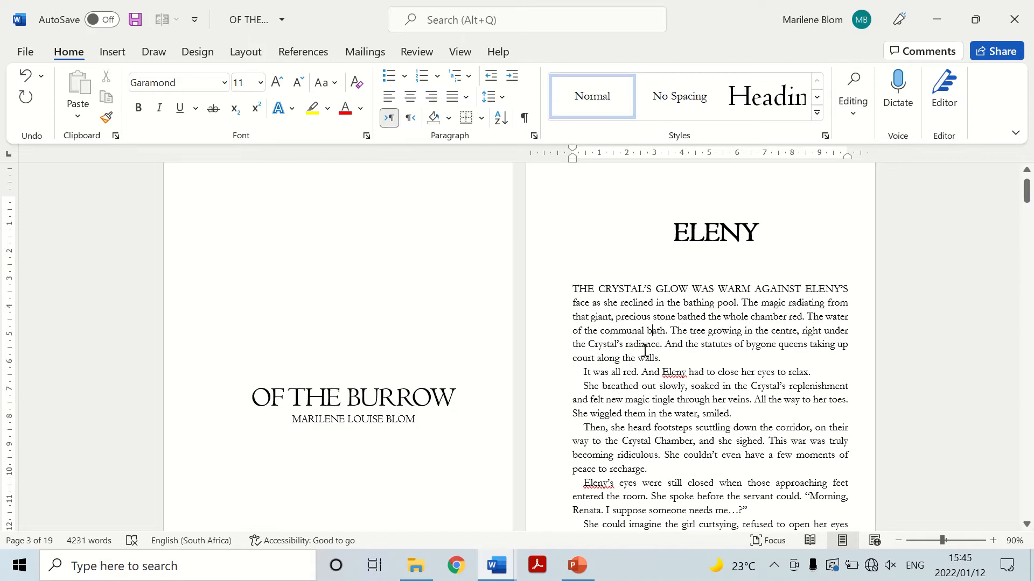
# Insert a continuous section break at the end of the ELENY chapter's first page, after "right away.".
pyautogui.scroll(1, 635, 317)
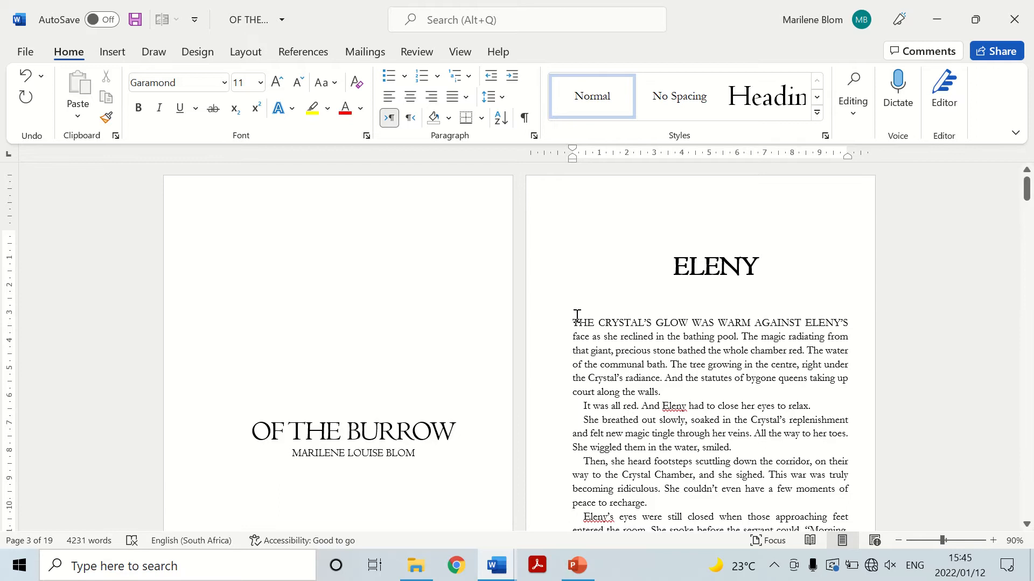
pyautogui.scroll(-11, 577, 316)
pyautogui.click(622, 297)
pyautogui.scroll(4, 668, 323)
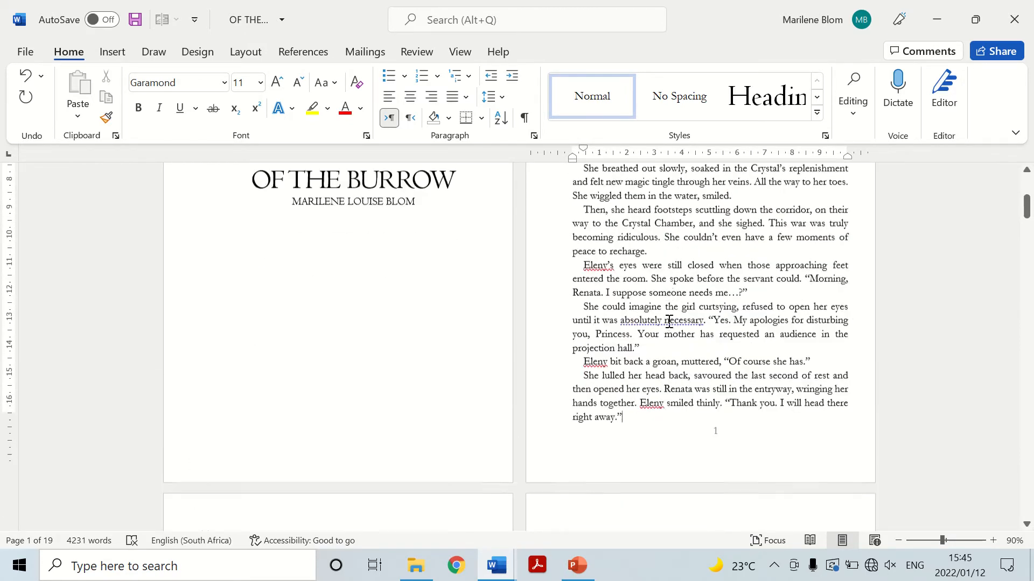
pyautogui.scroll(-1, 668, 322)
pyautogui.click(247, 52)
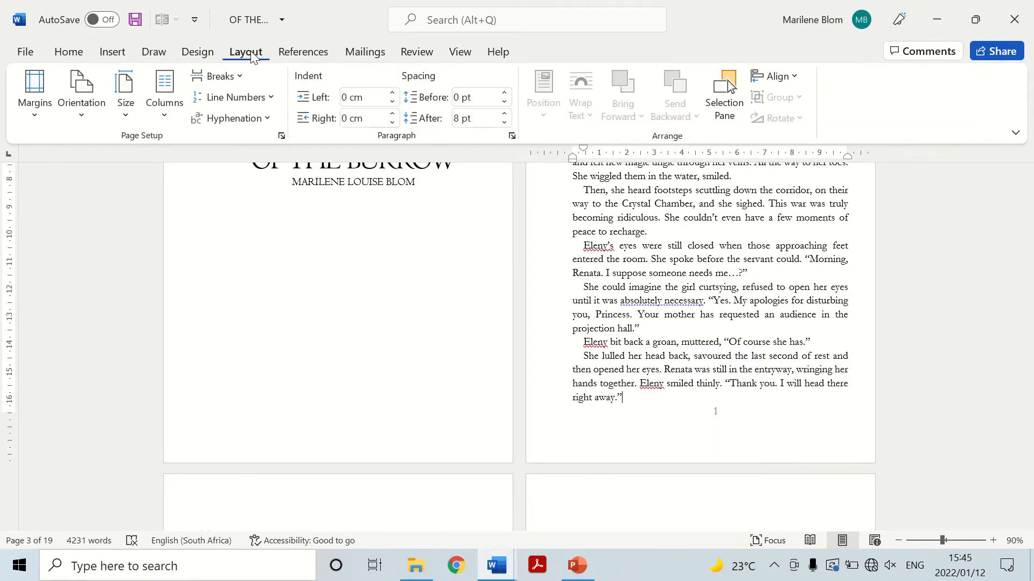
pyautogui.click(221, 76)
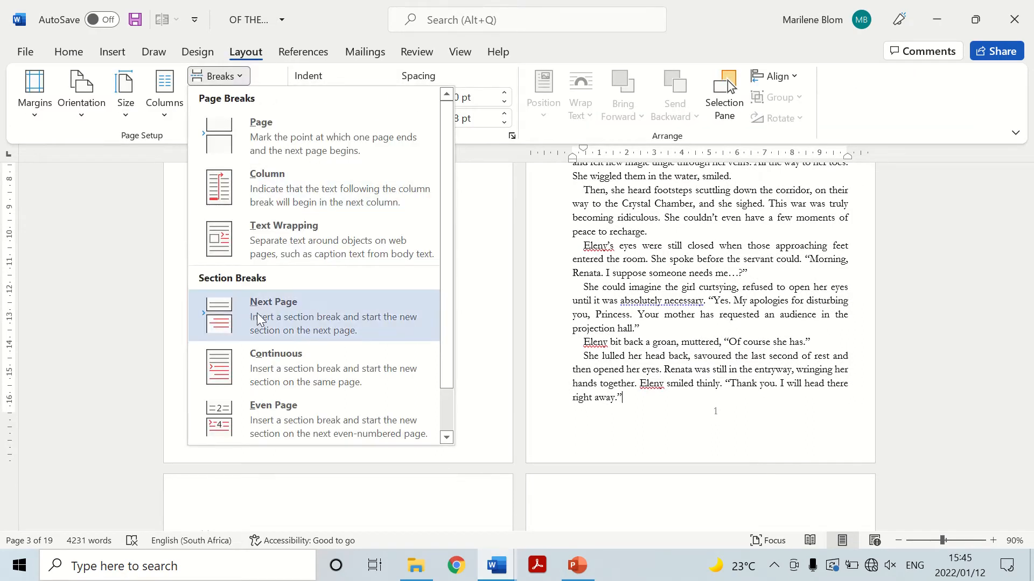
pyautogui.click(258, 366)
pyautogui.scroll(-3, 590, 268)
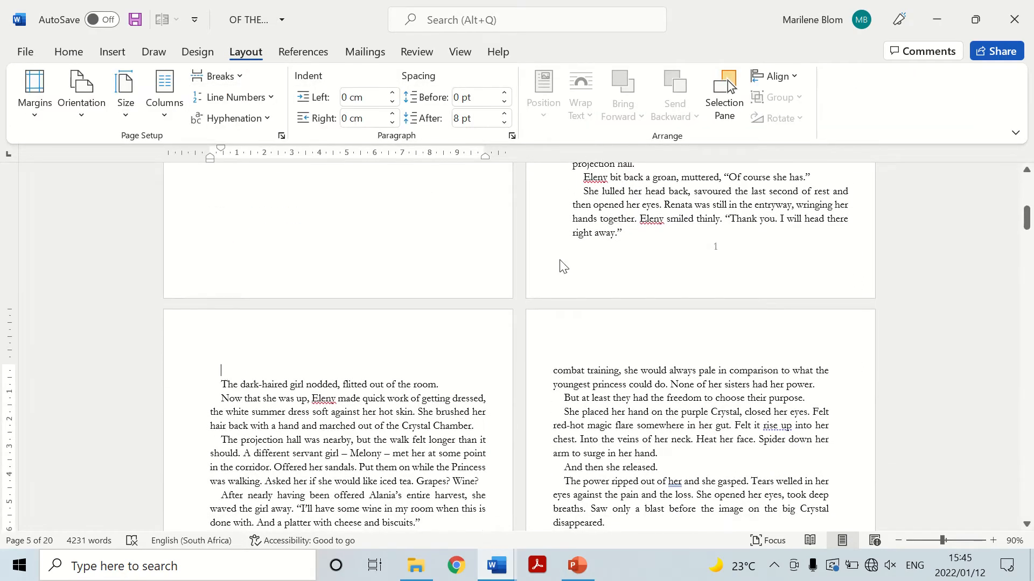
# Try to remove the blank line above "The dark-haired girl nodded" at the start of section 3.
pyautogui.press('BackSpace')
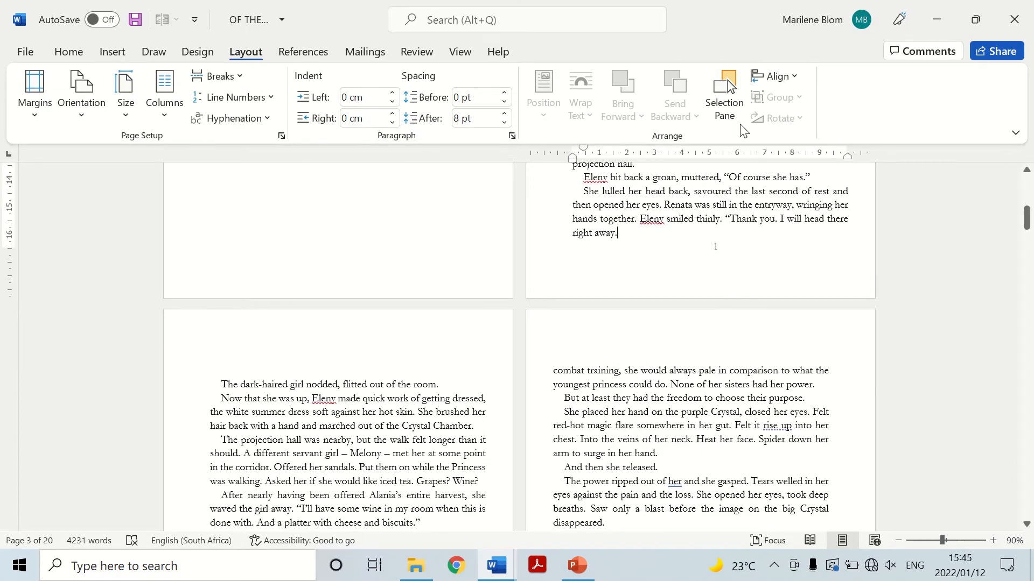
pyautogui.scroll(-10, 592, 290)
pyautogui.scroll(10, 626, 320)
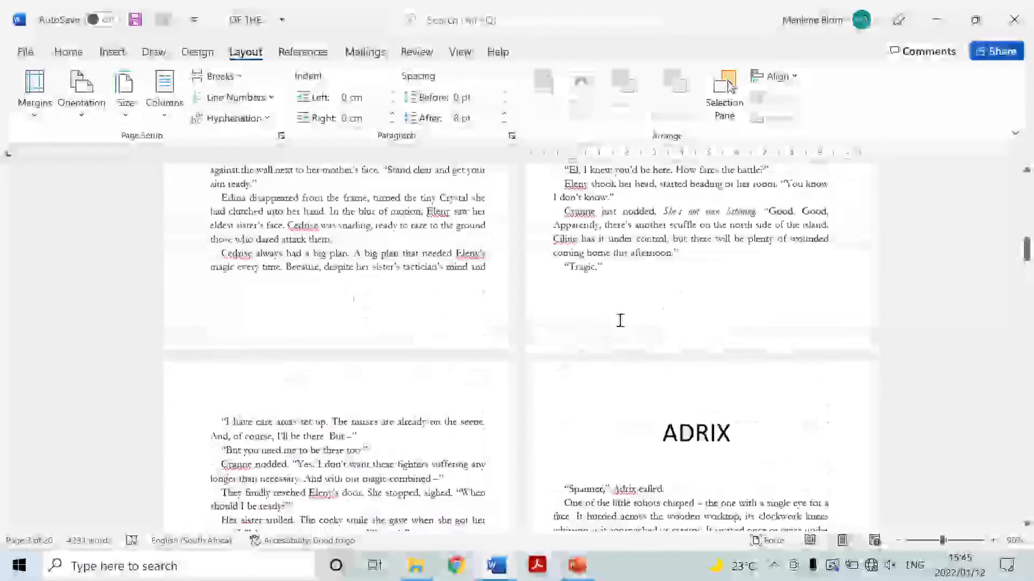
pyautogui.click(389, 413)
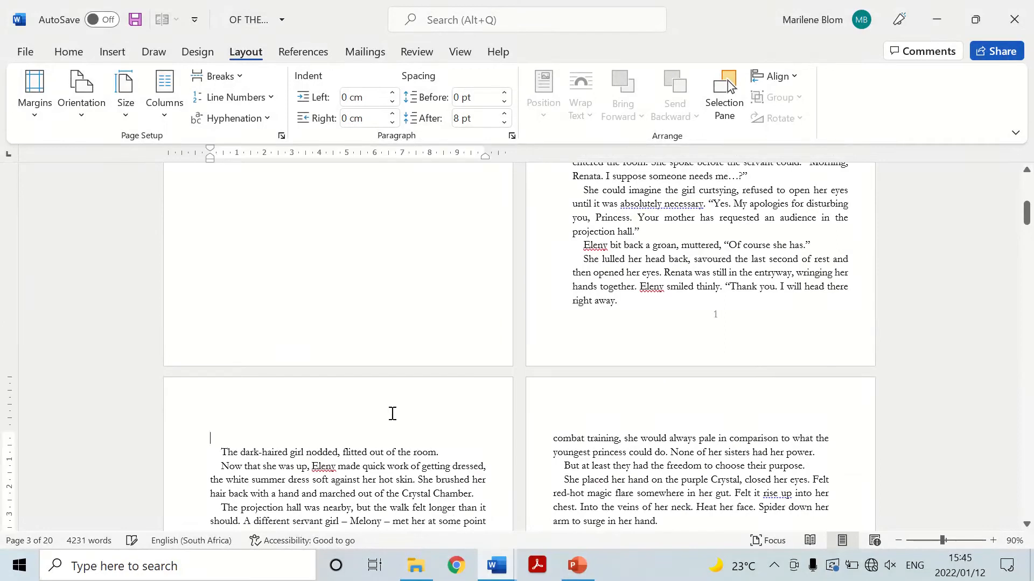
# Unlink the section 3 odd-page header from the previous section and leave header editing.
pyautogui.doubleClick(225, 401)
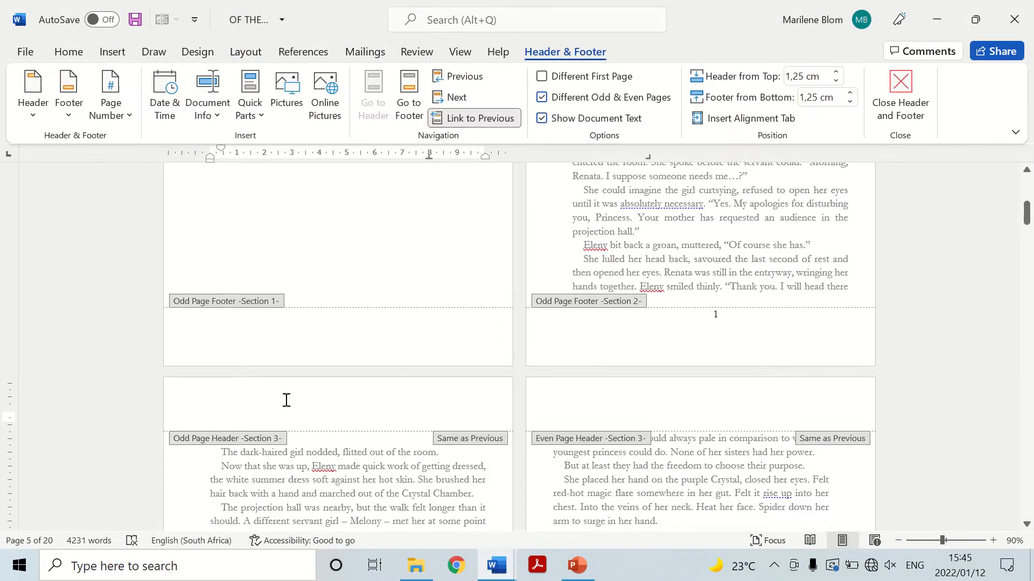
pyautogui.click(477, 119)
pyautogui.scroll(8, 526, 309)
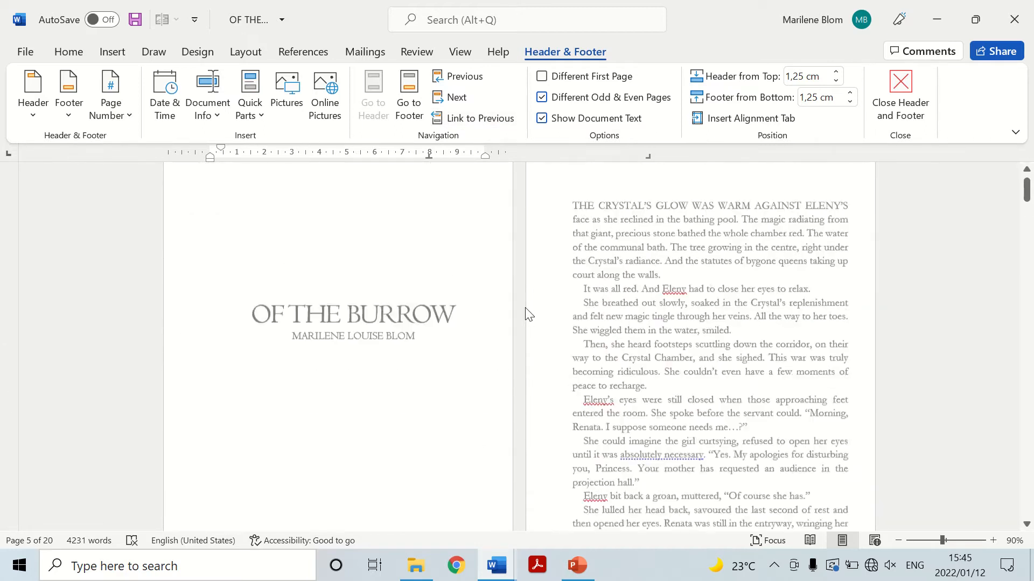
pyautogui.scroll(3, 526, 315)
pyautogui.scroll(-9, 525, 310)
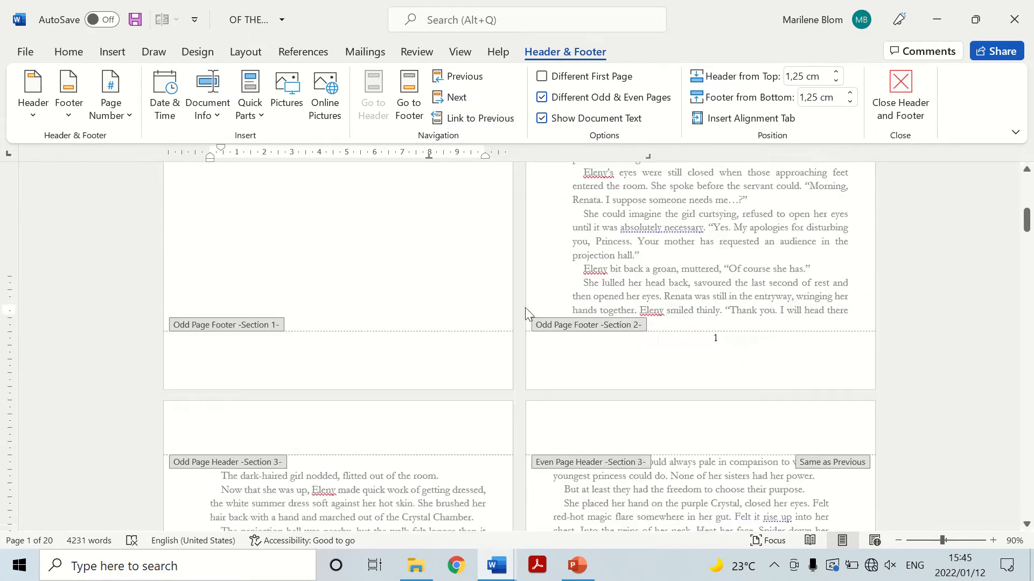
pyautogui.scroll(10, 517, 302)
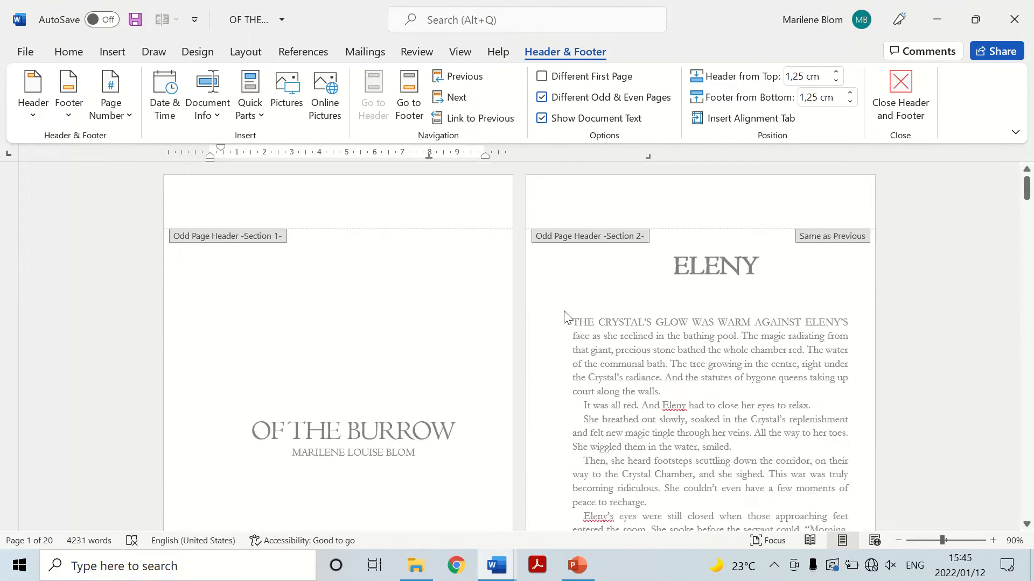
pyautogui.scroll(-1, 806, 257)
pyautogui.doubleClick(745, 284)
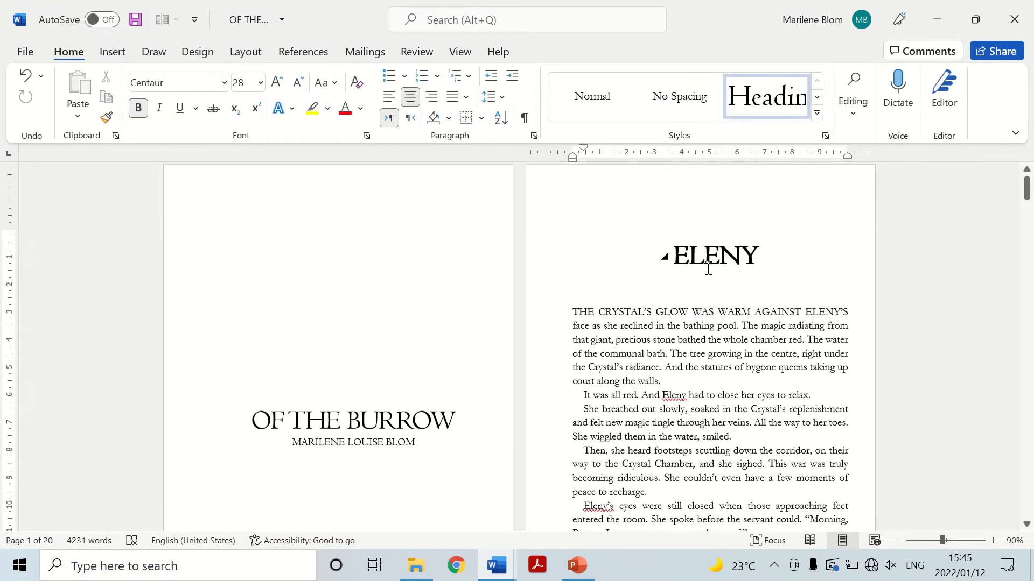
# Right-align the section 3 odd-page header, enter the author's full name in it and return to the body text.
pyautogui.scroll(-15, 740, 203)
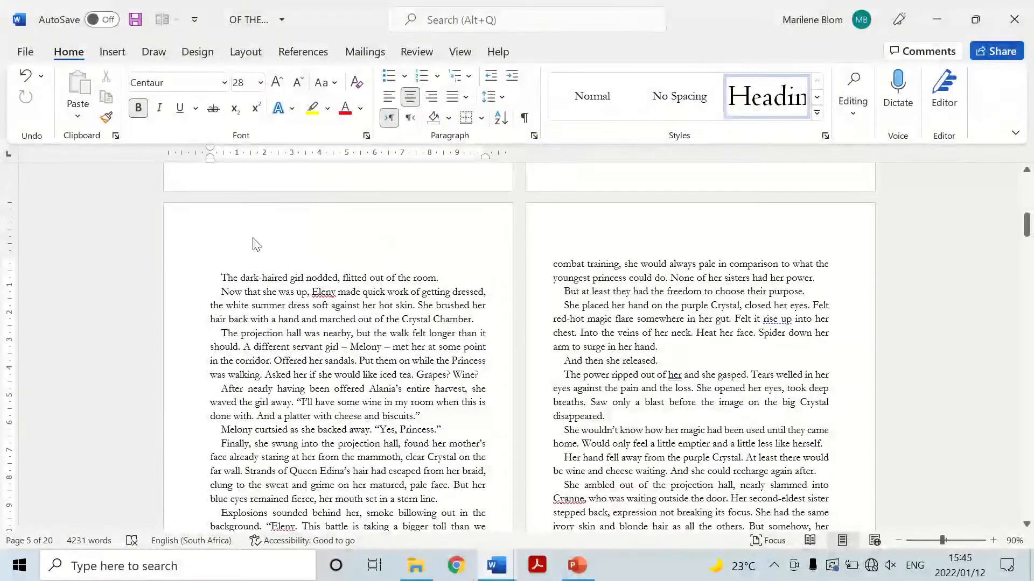
pyautogui.doubleClick(213, 246)
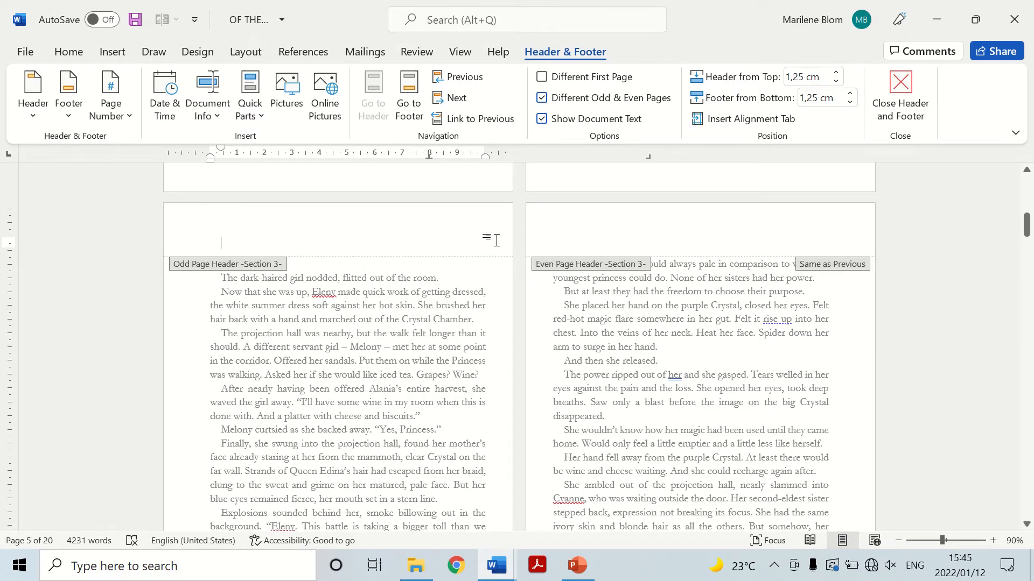
pyautogui.click(74, 52)
pyautogui.click(433, 97)
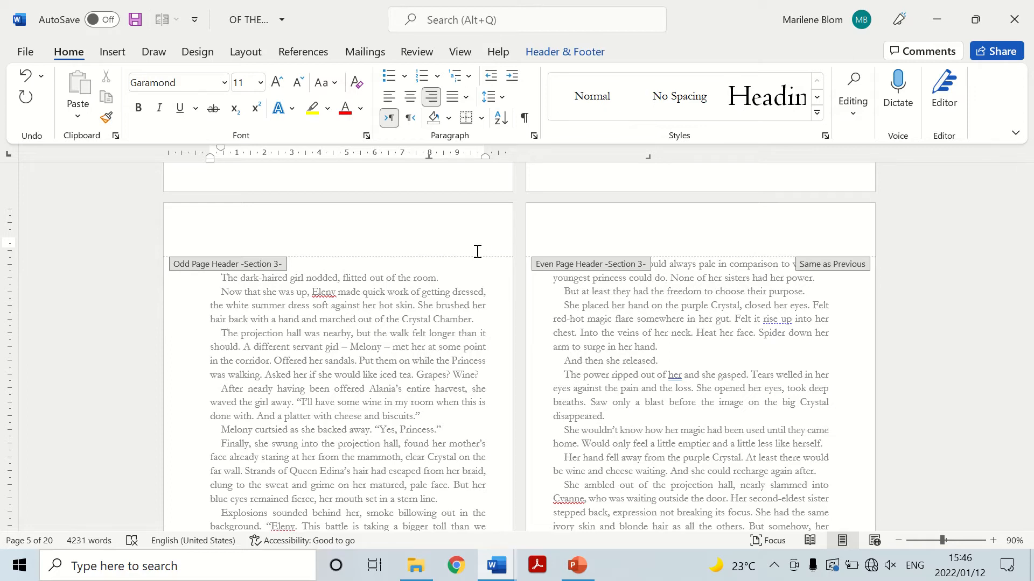
pyautogui.write('ilene')
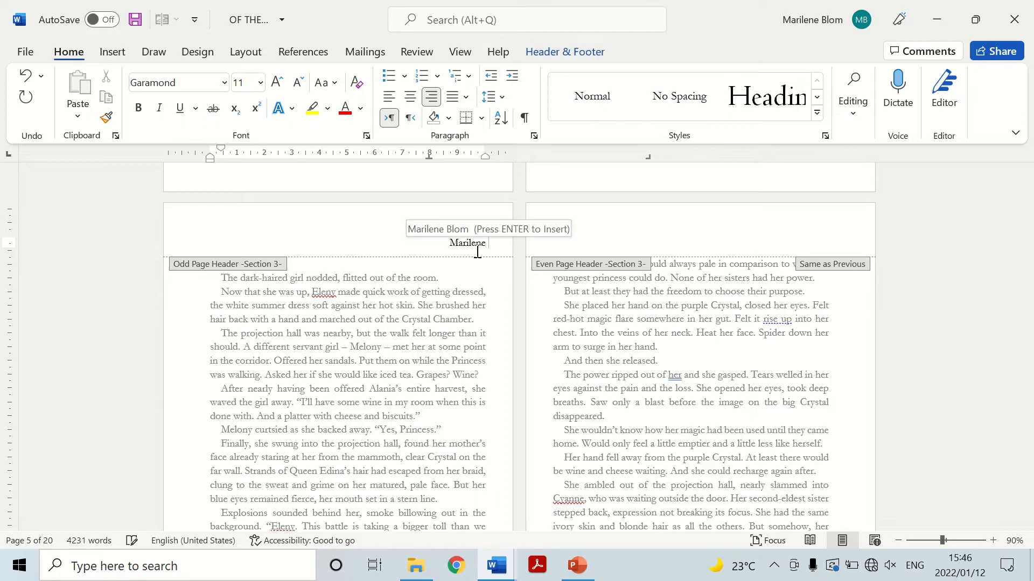
pyautogui.write(' Louise Blom')
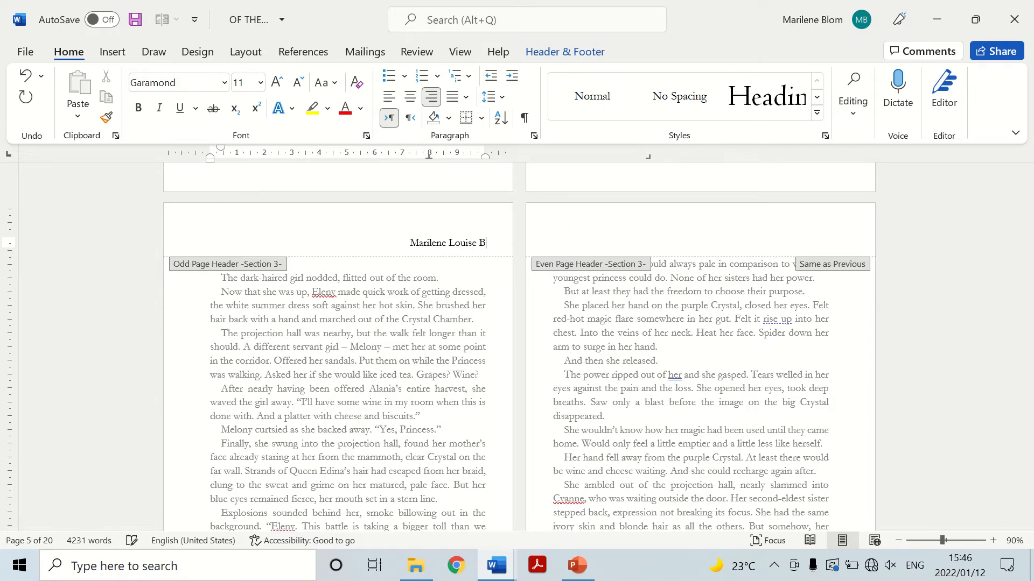
pyautogui.scroll(-4, 685, 312)
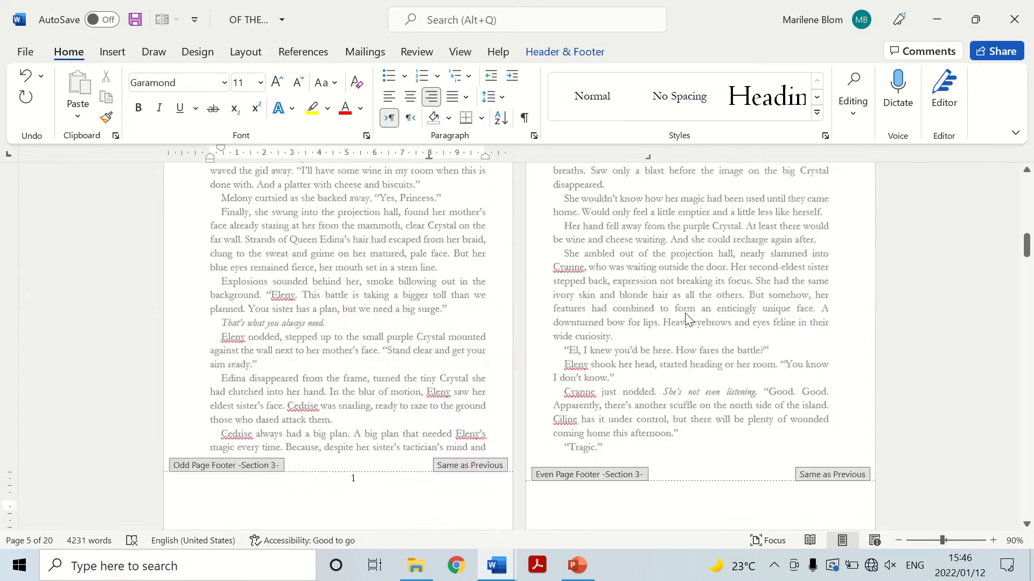
pyautogui.doubleClick(685, 313)
# Remove the first-line indent from the section 3 even-page header and enter "Of the Burrow" there.
pyautogui.scroll(5, 685, 313)
pyautogui.scroll(2, 568, 334)
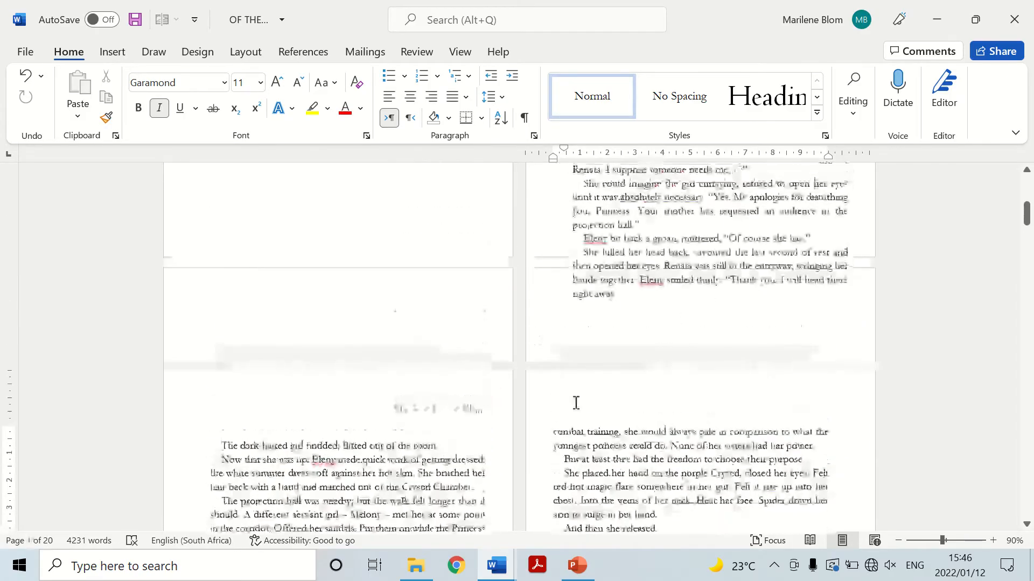
pyautogui.doubleClick(563, 410)
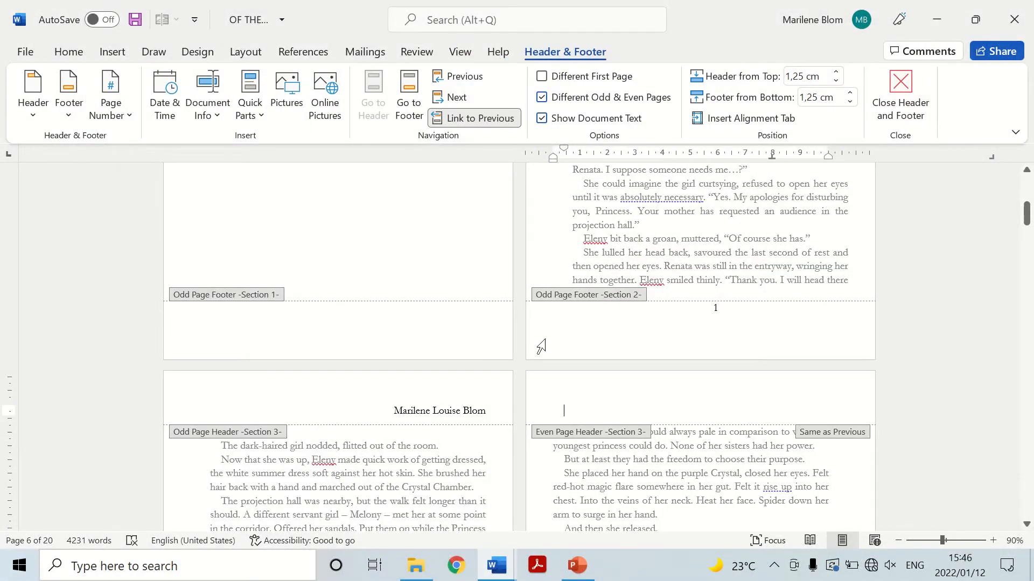
pyautogui.click(68, 51)
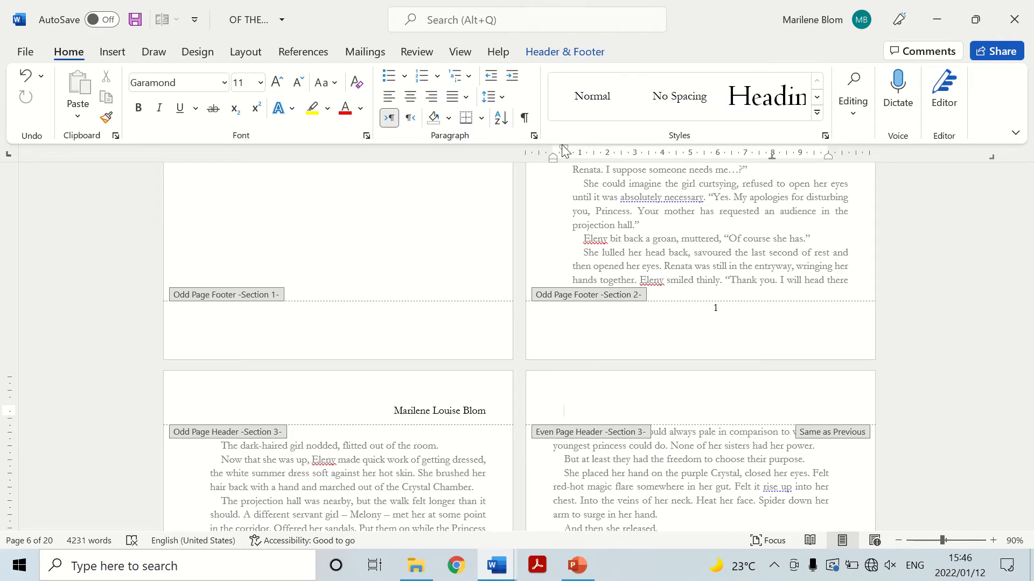
pyautogui.moveTo(565, 156); pyautogui.dragTo(553, 156)
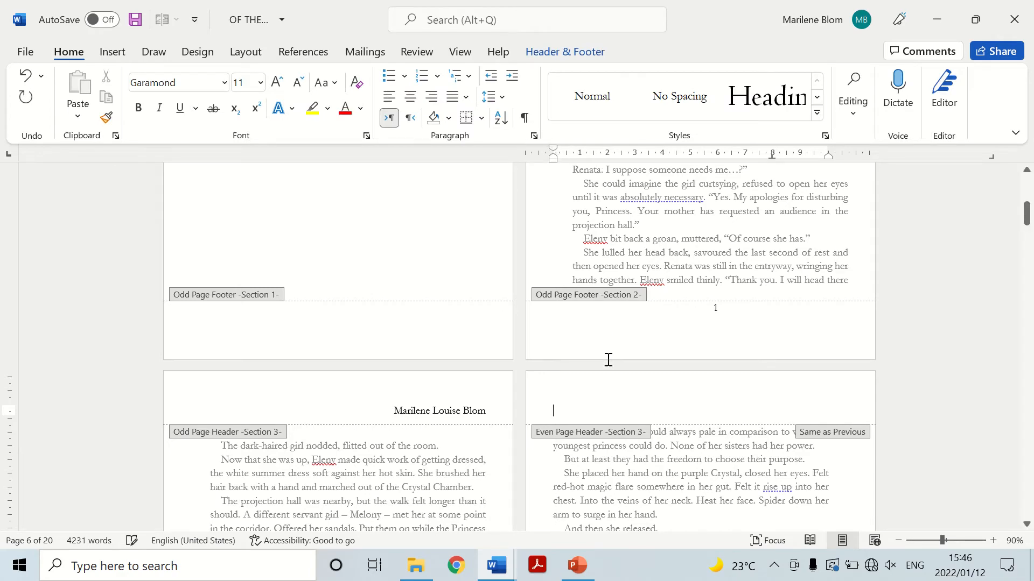
pyautogui.write('Of the Burrow')
pyautogui.doubleClick(598, 499)
# Unlink the section 3 odd-page footer from the previous section.
pyautogui.scroll(-10, 393, 298)
pyautogui.doubleClick(354, 439)
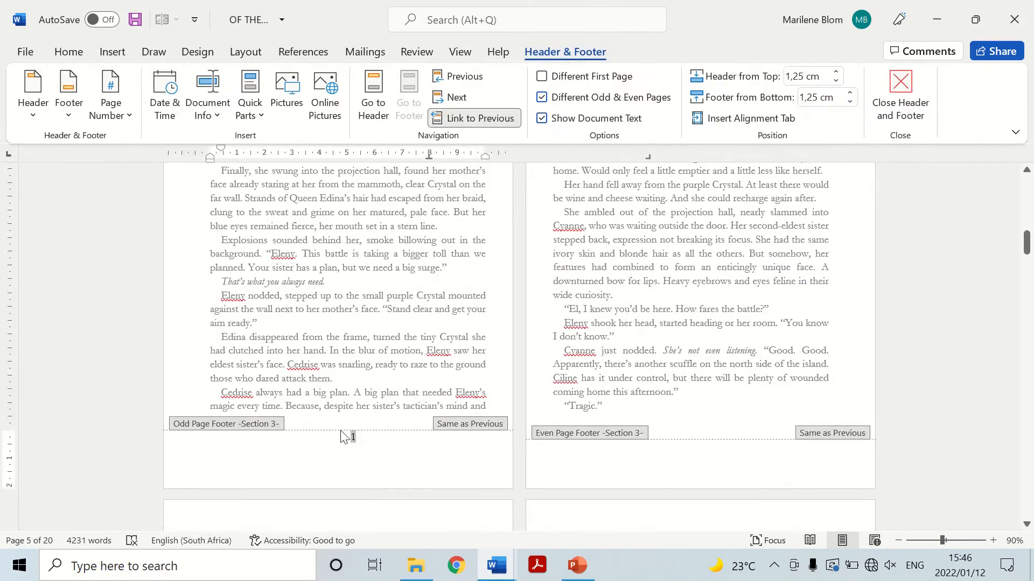
pyautogui.click(500, 118)
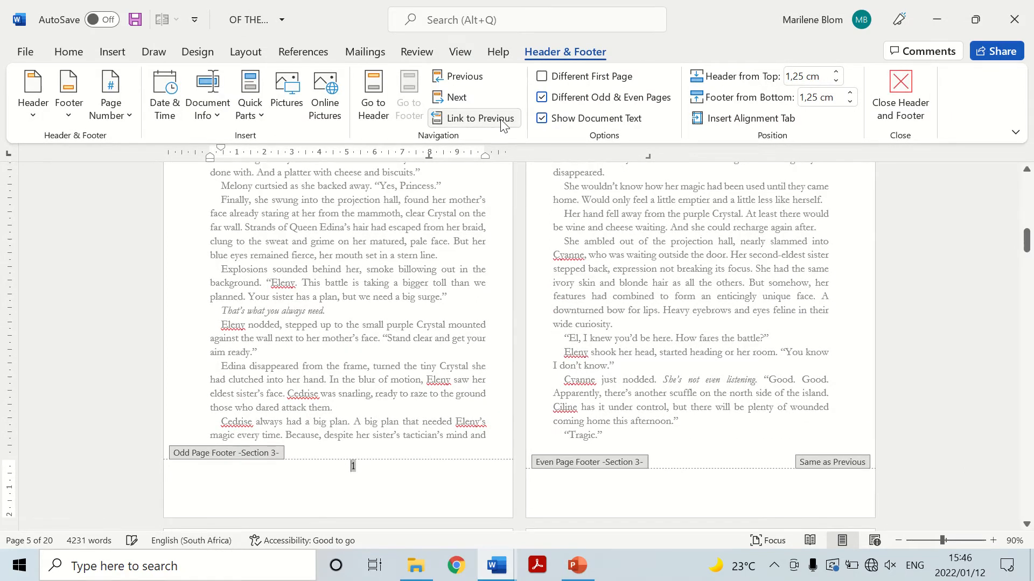
pyautogui.scroll(8, 445, 406)
pyautogui.scroll(-8, 425, 363)
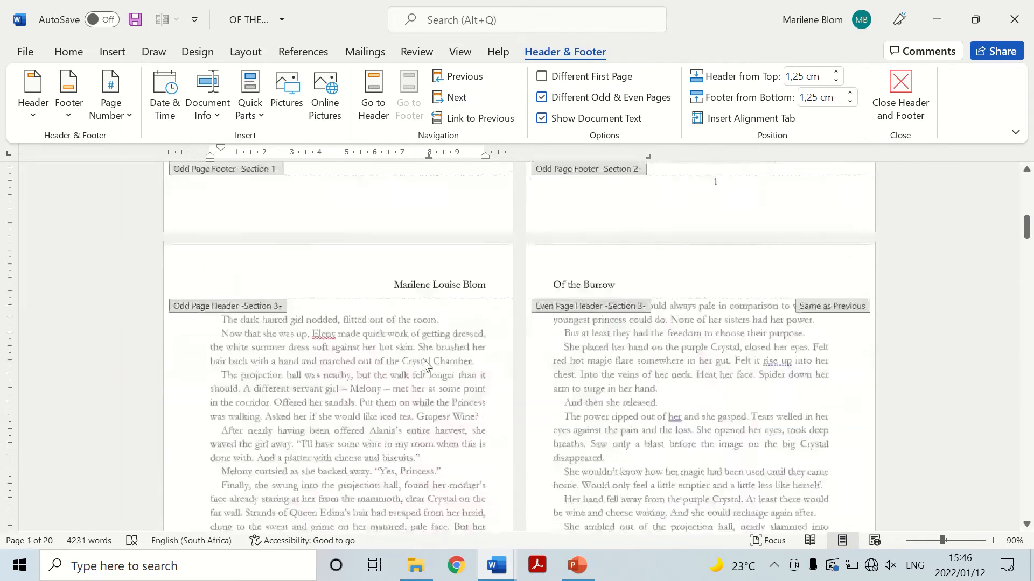
# Set the page numbering of section 3 to start at 2.
pyautogui.click(111, 105)
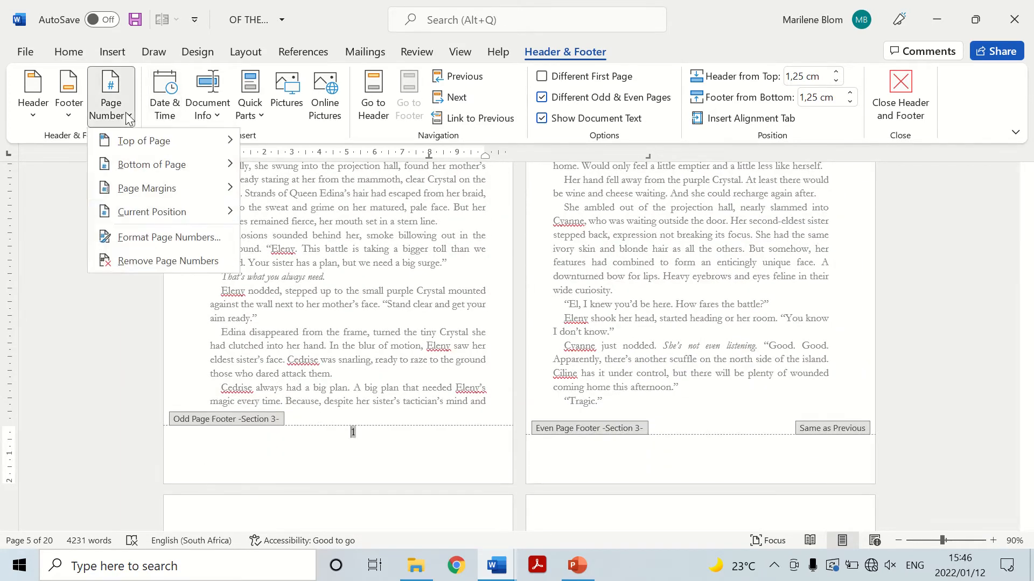
pyautogui.click(161, 238)
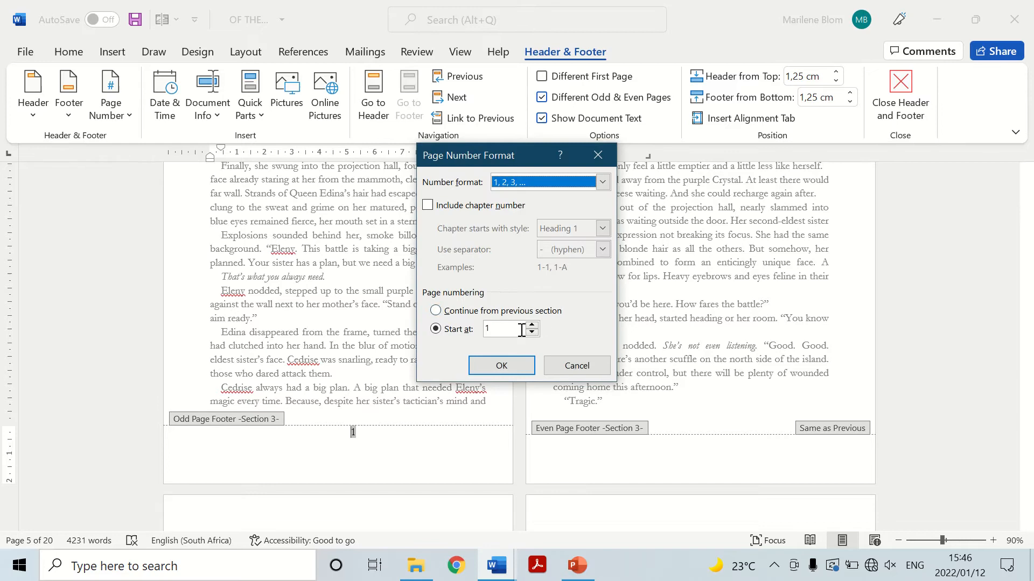
pyautogui.click(532, 325)
pyautogui.click(501, 365)
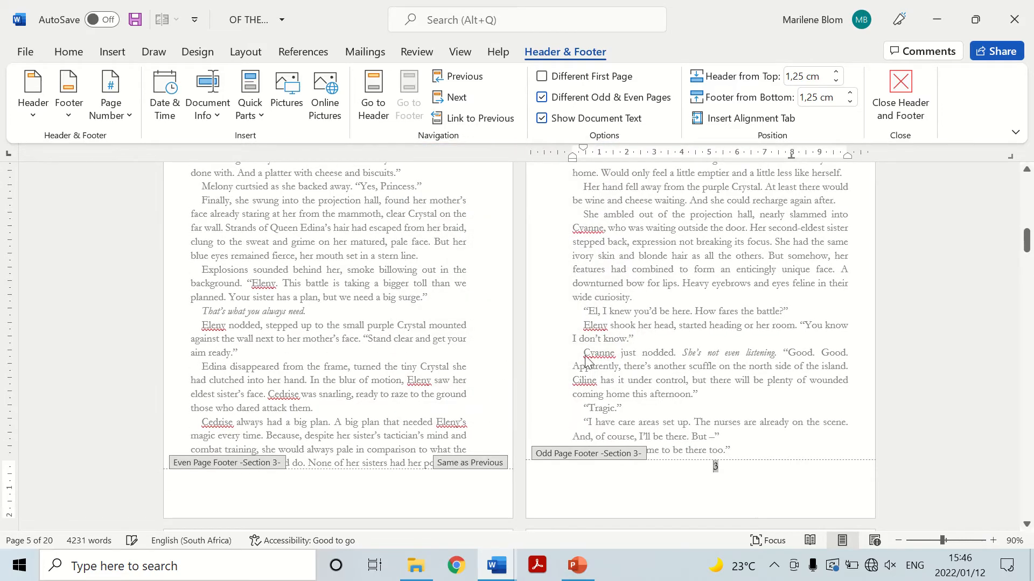
pyautogui.scroll(3, 605, 351)
pyautogui.scroll(3, 604, 349)
pyautogui.scroll(-8, 604, 349)
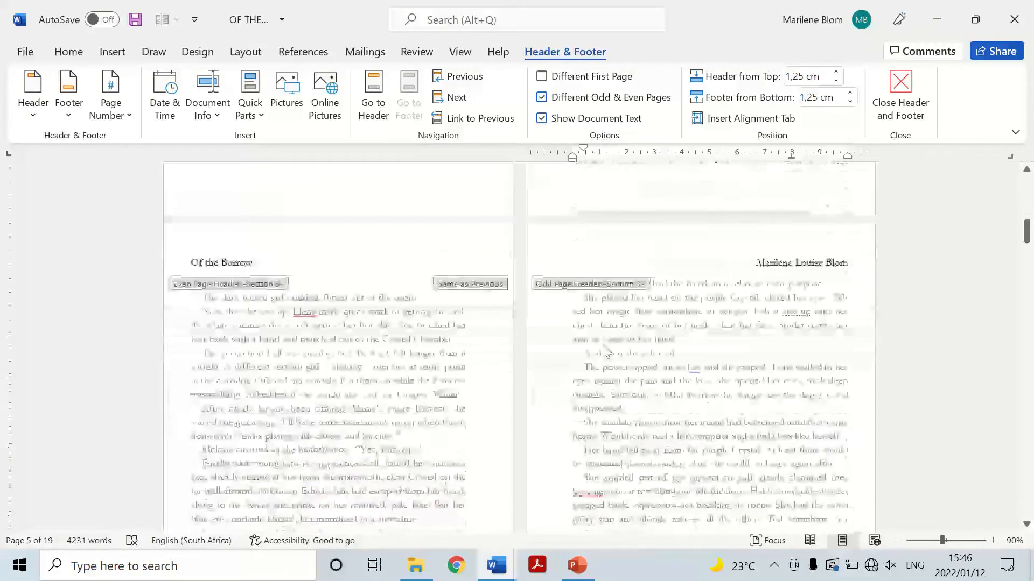
# Unlink the section 3 even-page footer from the previous section and insert a Plain Number 2 page number at the page bottom.
pyautogui.click(309, 415)
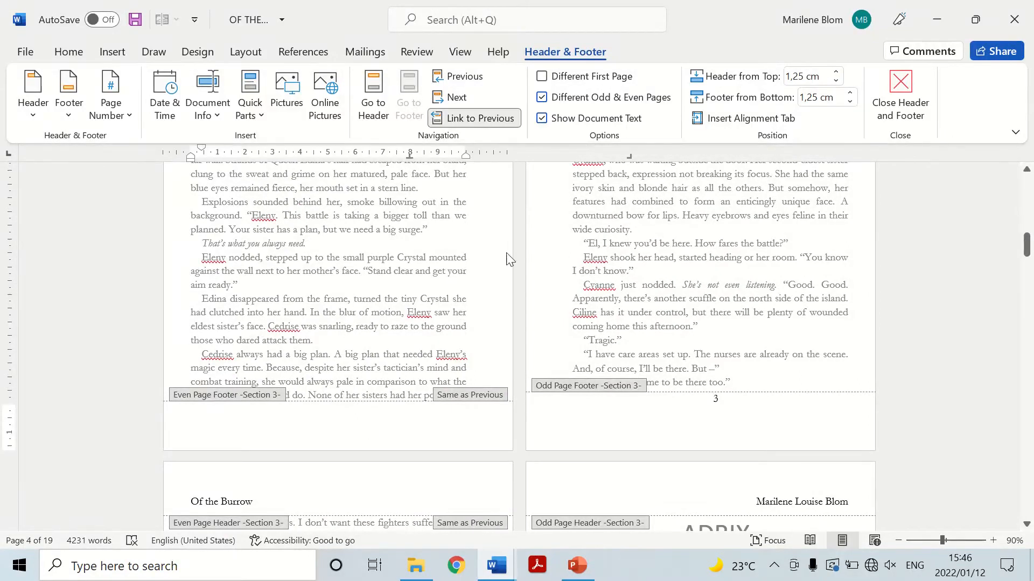
pyautogui.click(473, 118)
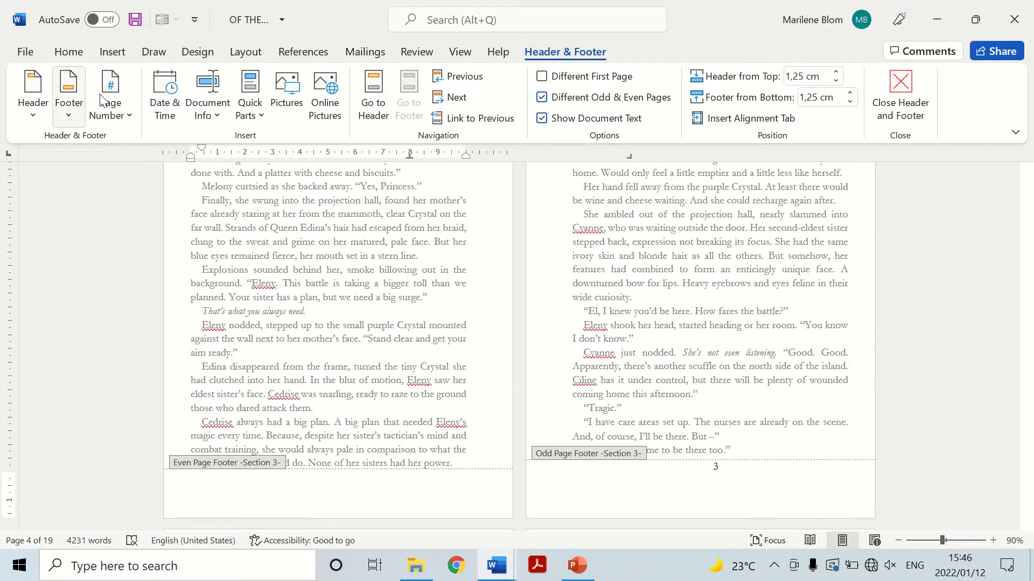
pyautogui.click(111, 102)
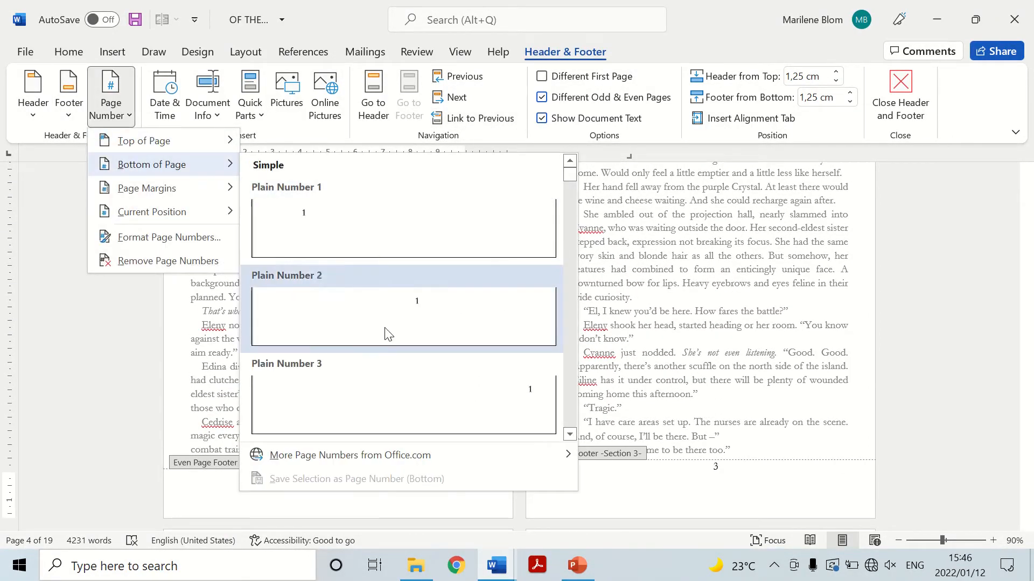
pyautogui.click(386, 331)
pyautogui.doubleClick(389, 409)
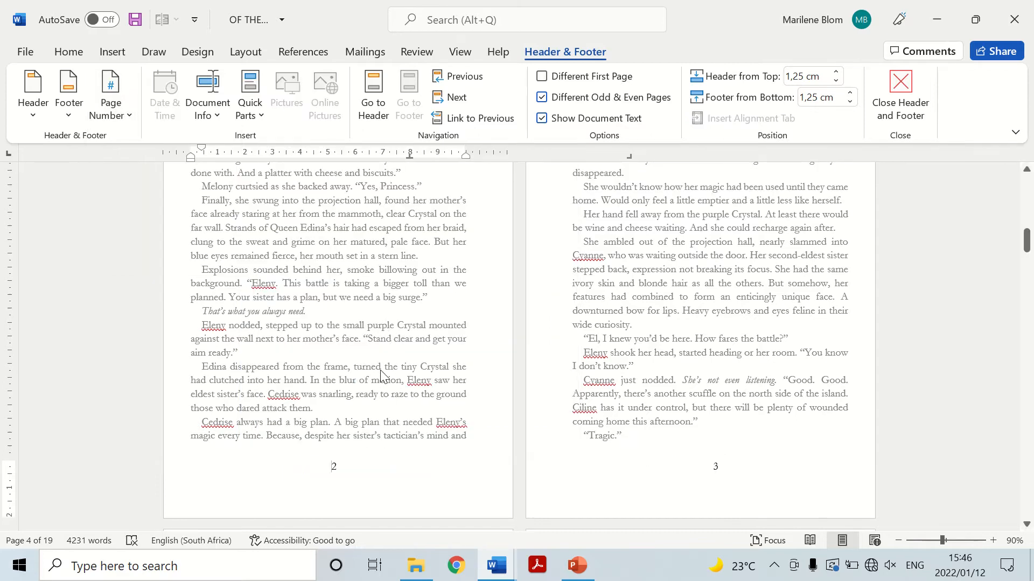
# Insert a section break at the end of the ELENY chapter, after "her bedroom door to the world.".
pyautogui.scroll(5, 382, 369)
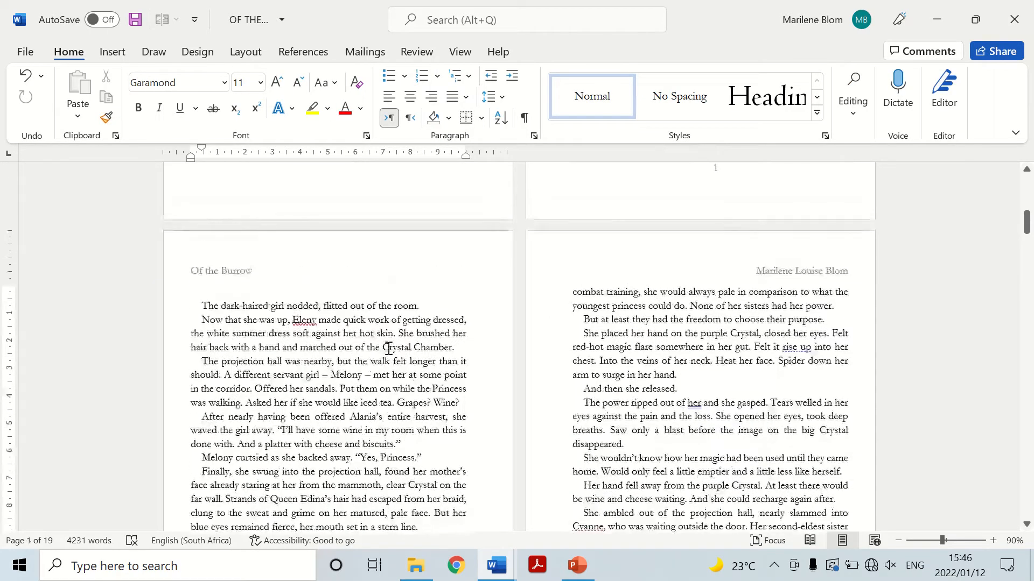
pyautogui.scroll(10, 425, 314)
pyautogui.scroll(-15, 425, 314)
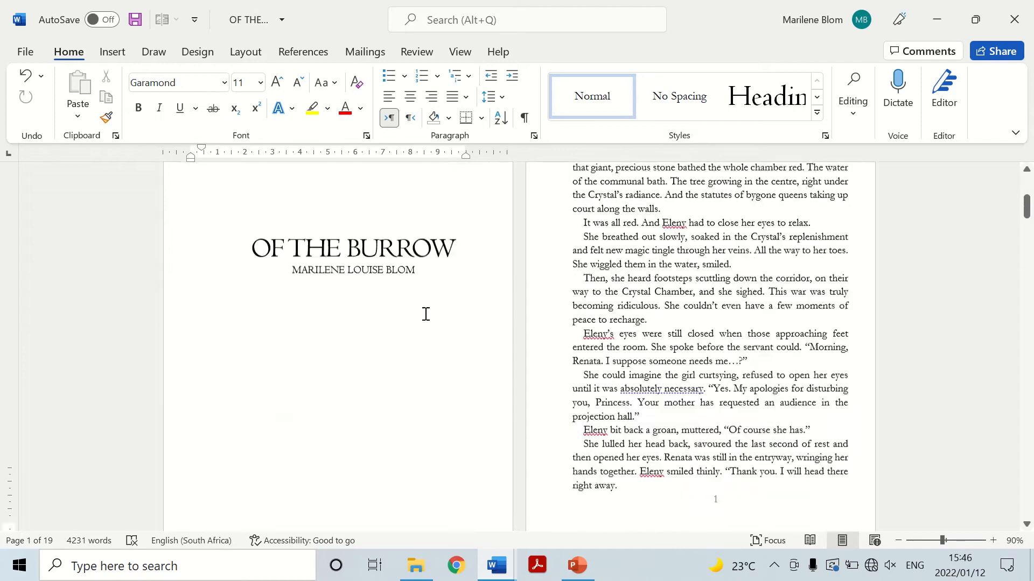
pyautogui.scroll(-5, 425, 314)
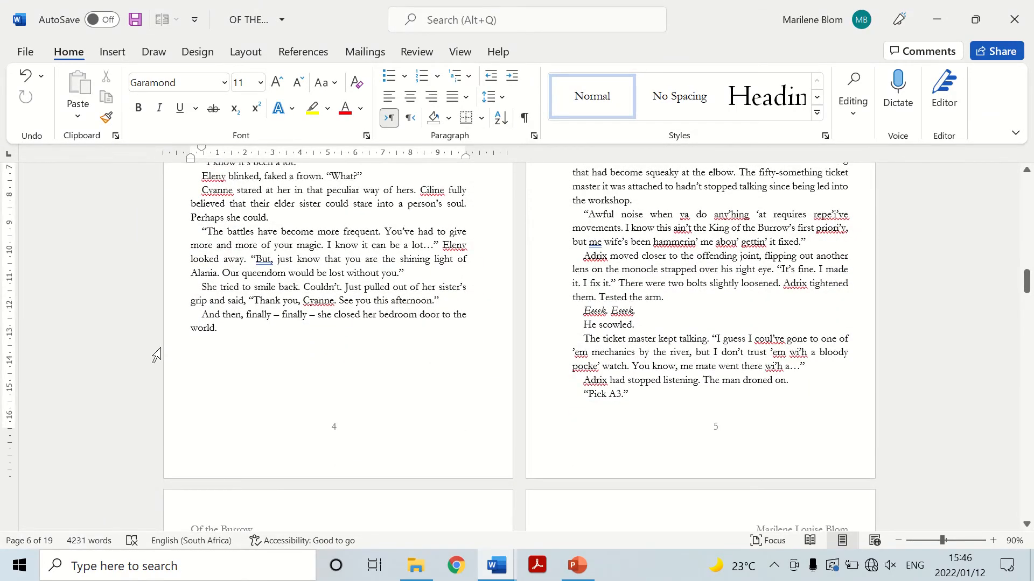
pyautogui.click(248, 58)
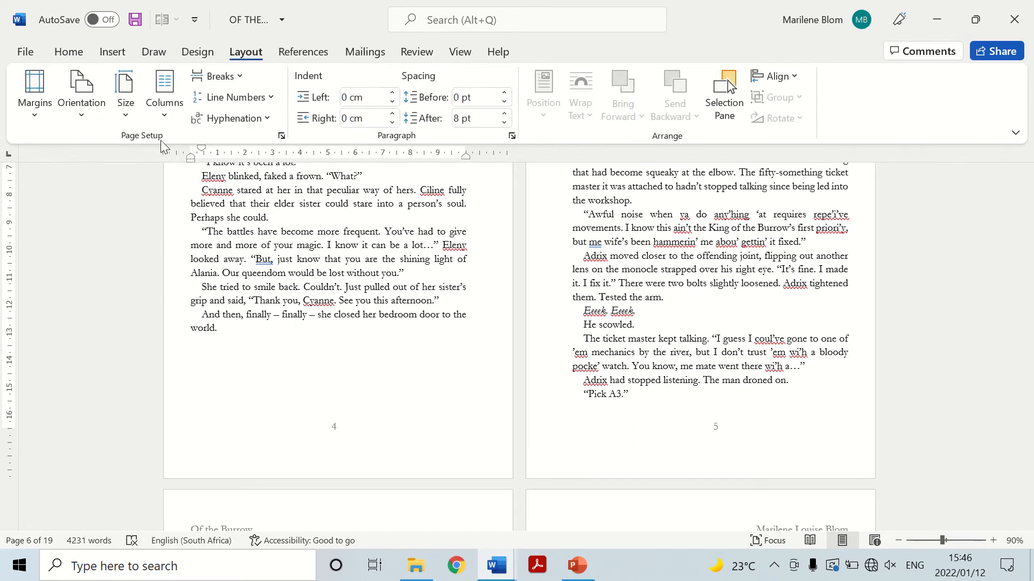
pyautogui.click(221, 76)
pyautogui.click(273, 322)
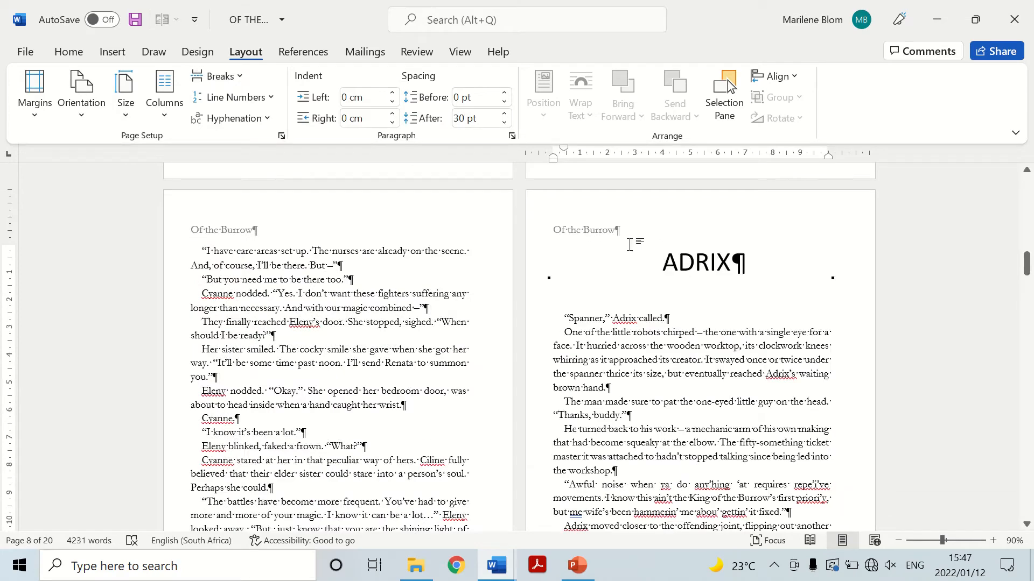
# Delete the remaining manuscript text that follows the ELENY chapter.
pyautogui.scroll(-5, 613, 248)
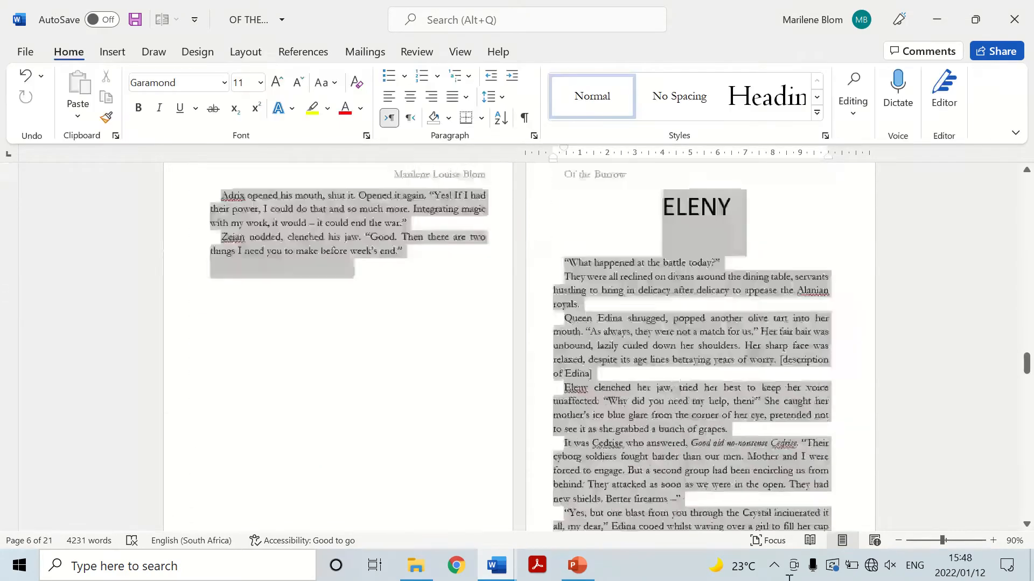
pyautogui.moveTo(775, 548)
pyautogui.mouseDown()
pyautogui.moveTo(776, 564)
pyautogui.moveTo(775, 554)
pyautogui.mouseUp()
pyautogui.press('Delete')
pyautogui.scroll(10, 716, 381)
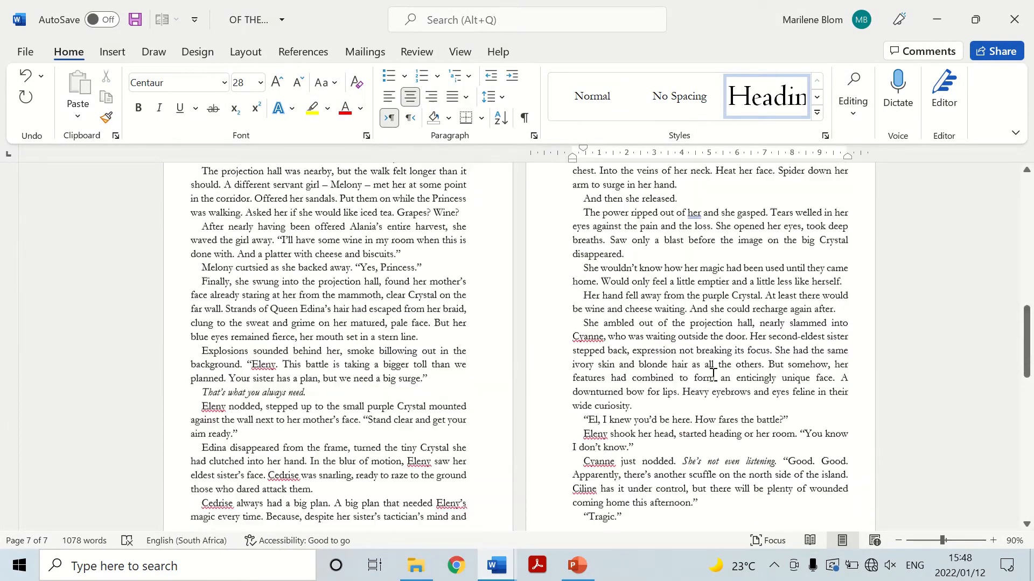
# Examine the whole manuscript's page layout side by side at 40% zoom, from the title page to the last page.
pyautogui.moveTo(1028, 370); pyautogui.dragTo(1018, 300)
pyautogui.click(897, 541)
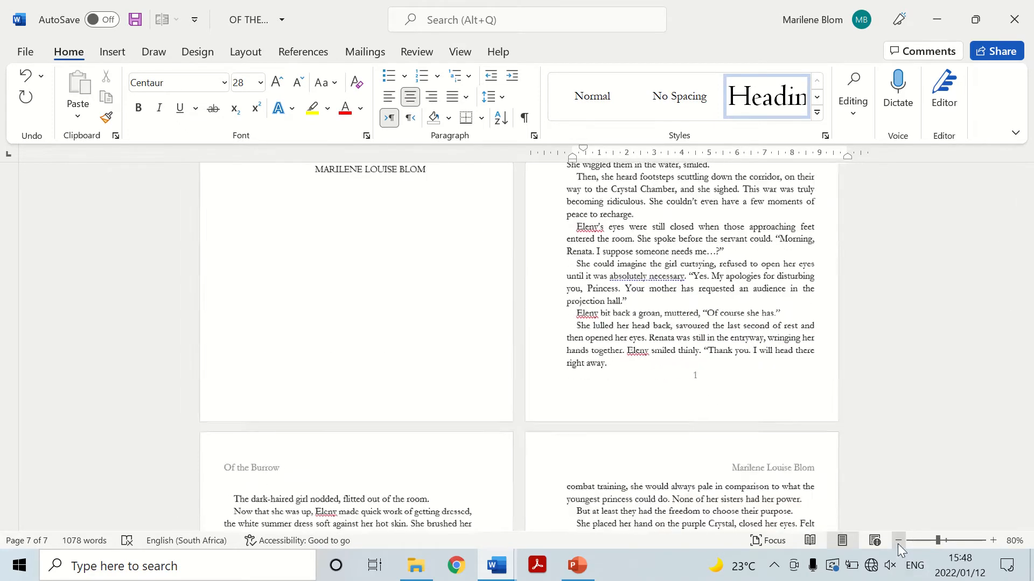
pyautogui.click(897, 541)
pyautogui.click(897, 541)
pyautogui.click(897, 541)
pyautogui.click(897, 542)
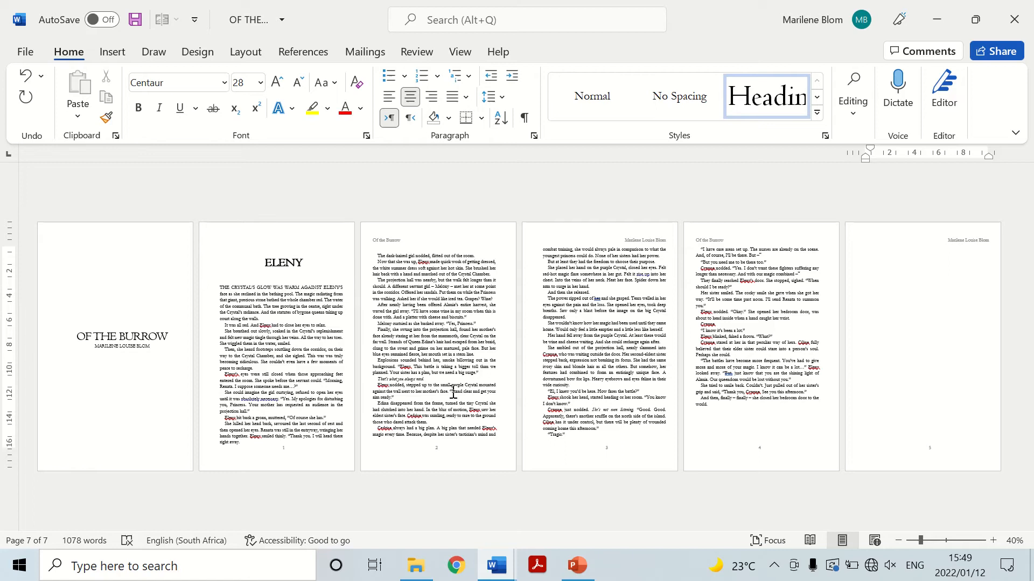
pyautogui.click(85, 347)
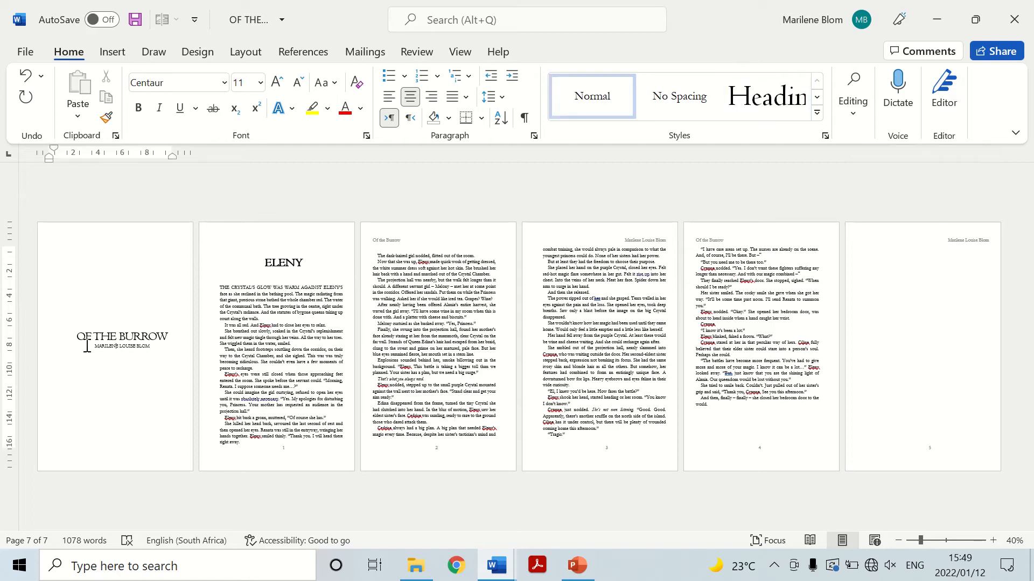
pyautogui.click(171, 345)
# Examine the title page, ELENY chapter opening, running headers and page numbers of the manuscript at 70% zoom.
pyautogui.click(993, 540)
pyautogui.click(993, 540)
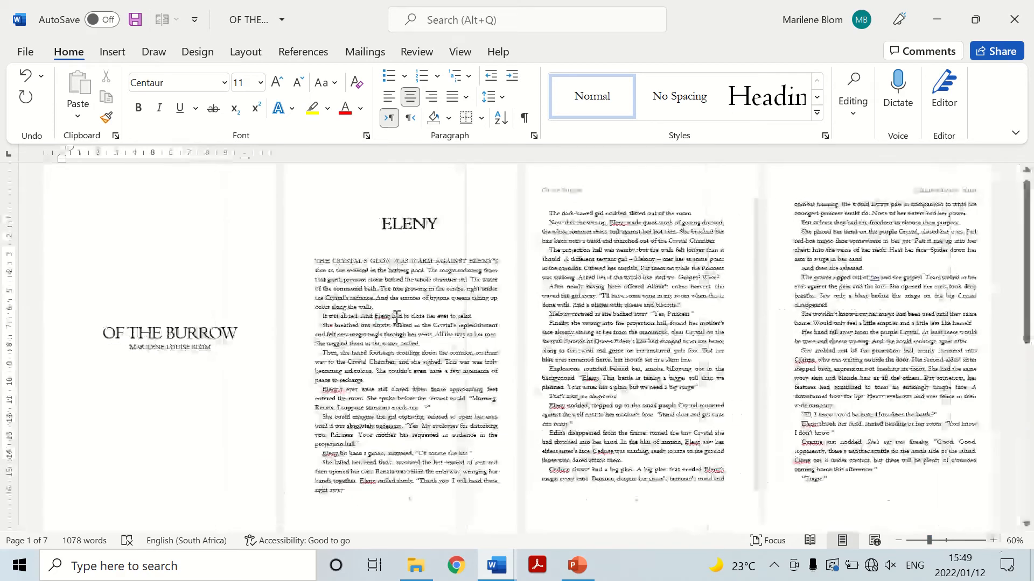
pyautogui.click(993, 540)
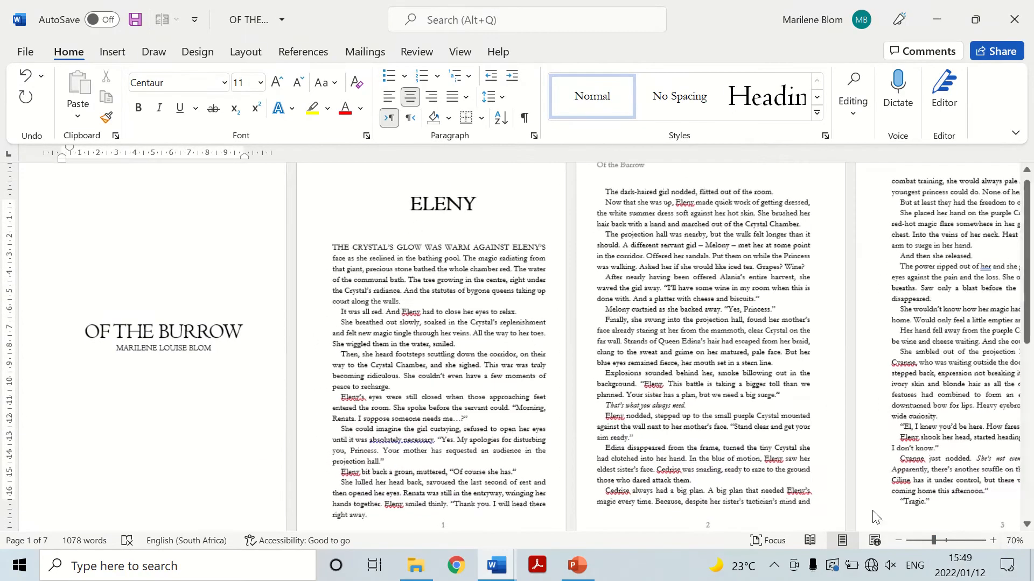
pyautogui.scroll(2, 284, 343)
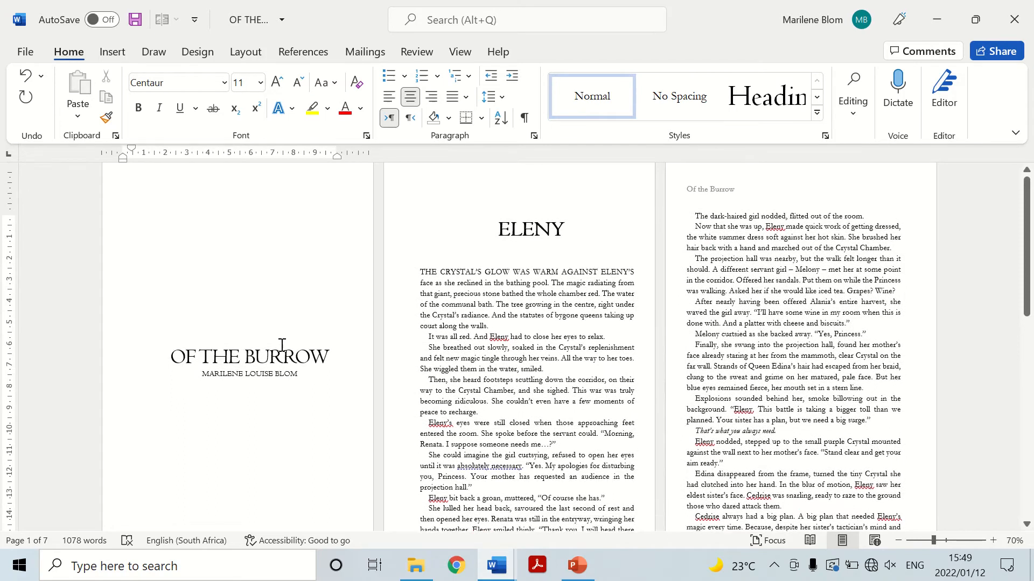
pyautogui.scroll(-4, 284, 342)
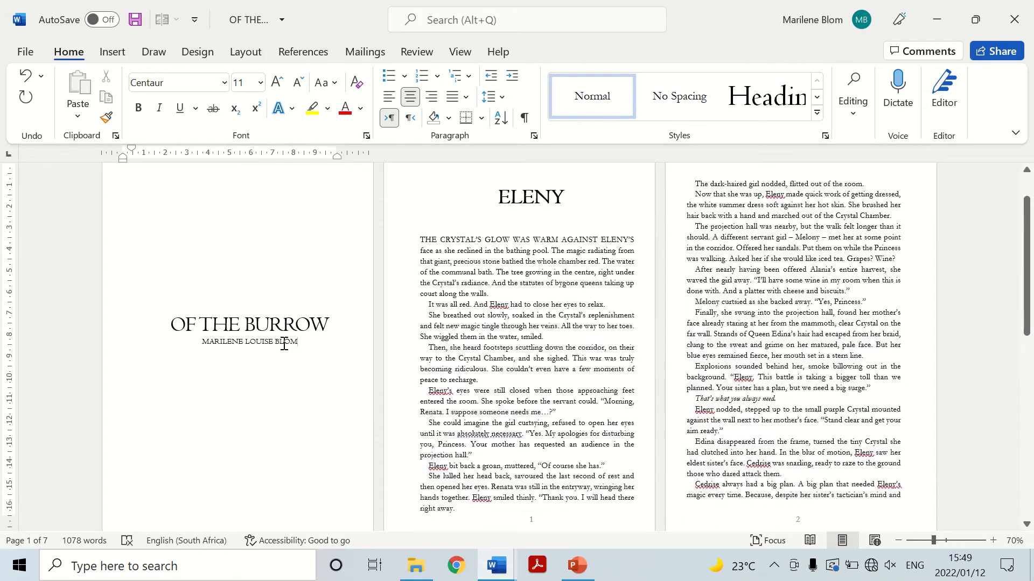
pyautogui.moveTo(172, 294); pyautogui.dragTo(329, 295)
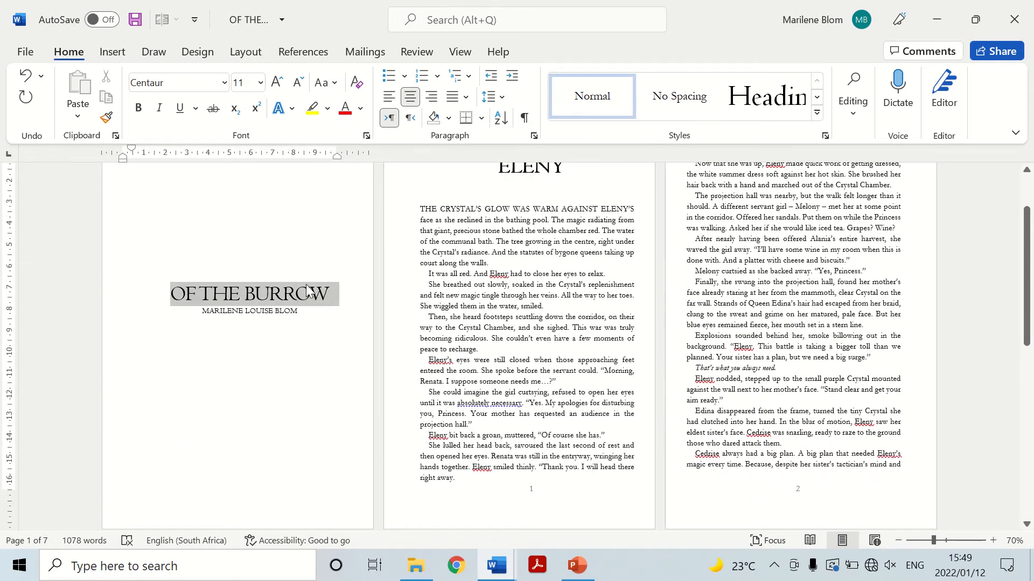
pyautogui.click(213, 384)
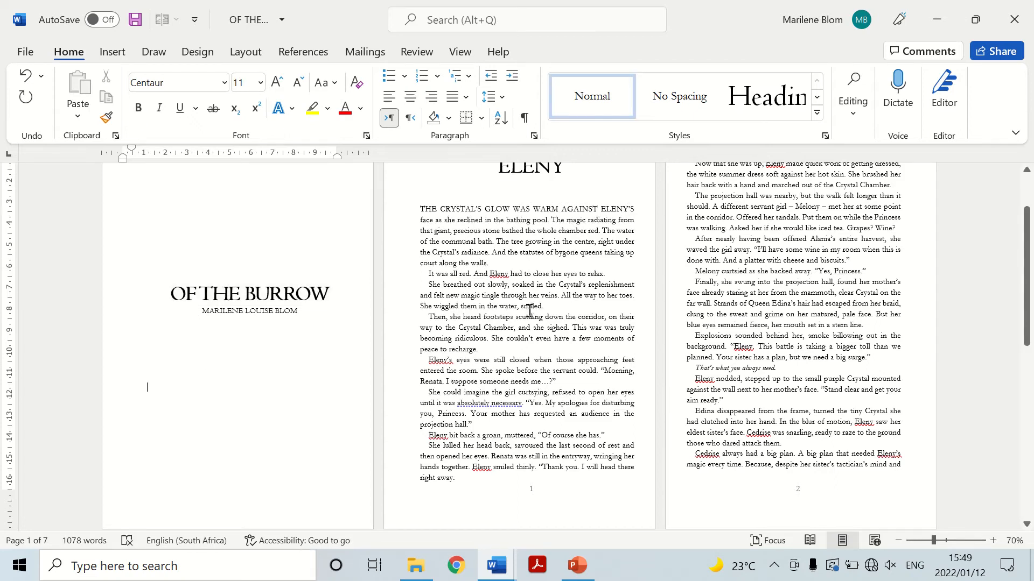
pyautogui.scroll(-15, 529, 312)
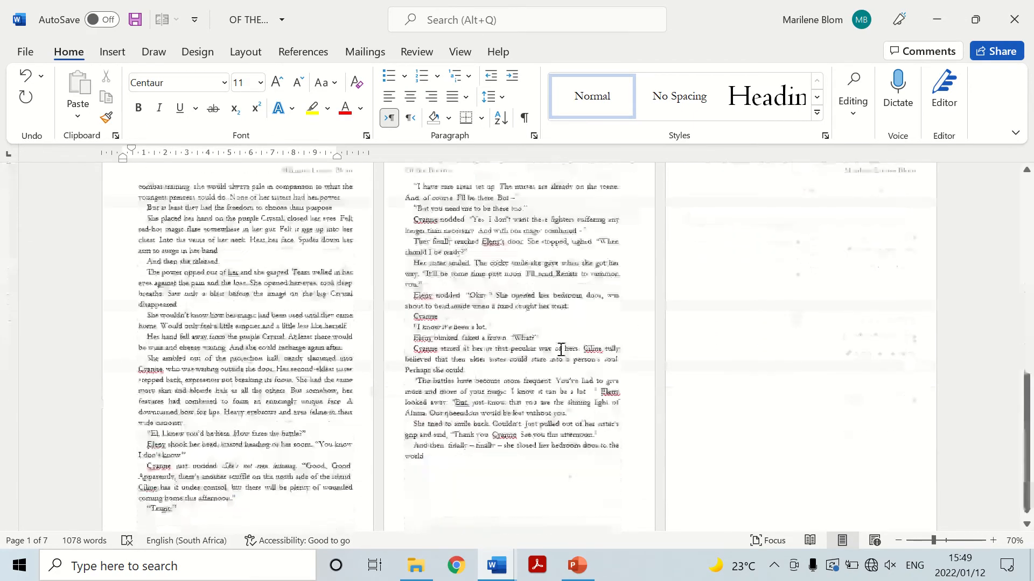
pyautogui.scroll(-5, 648, 350)
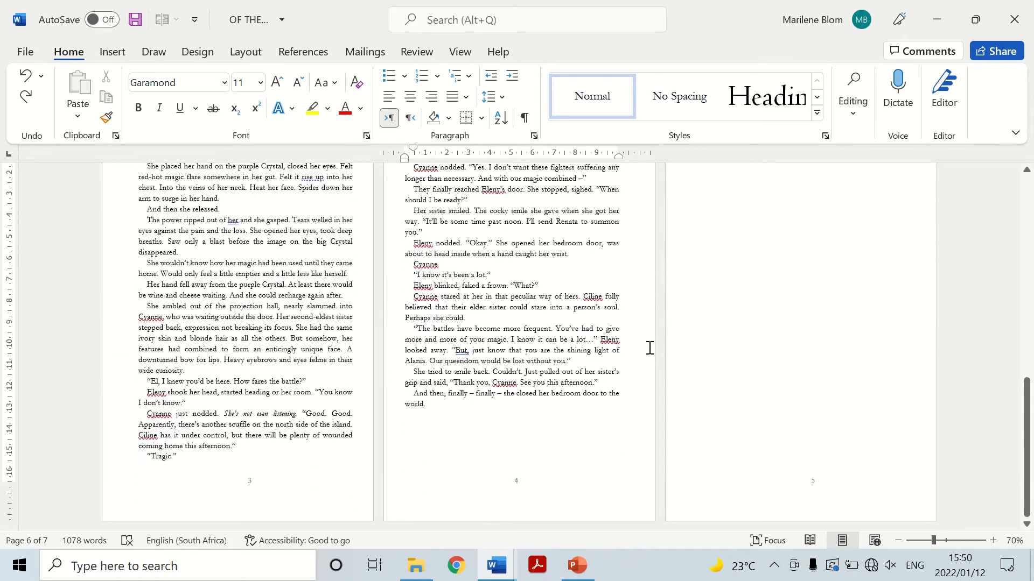
pyautogui.scroll(20, 649, 348)
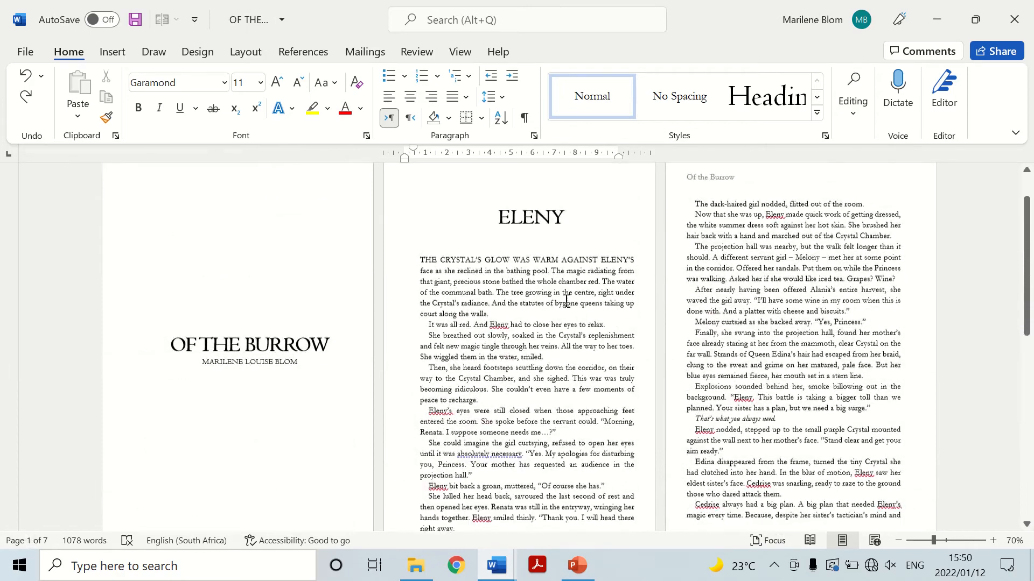
pyautogui.scroll(-20, 565, 299)
pyautogui.scroll(20, 564, 300)
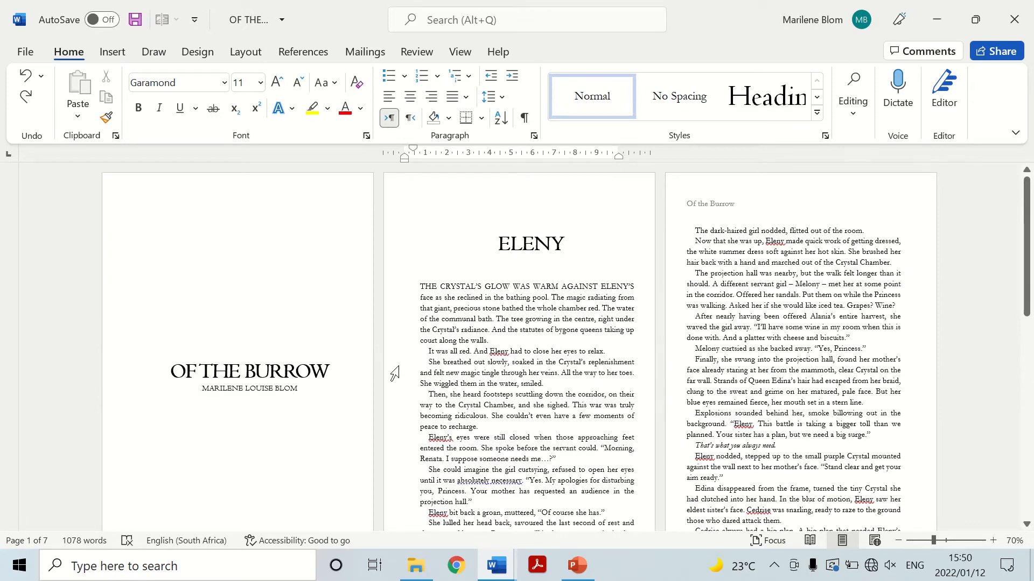
# Switch to the "To Wear A Crown Final" document and examine its front matter, Chapter One opening, headers and page numbers.
pyautogui.moveTo(497, 574)
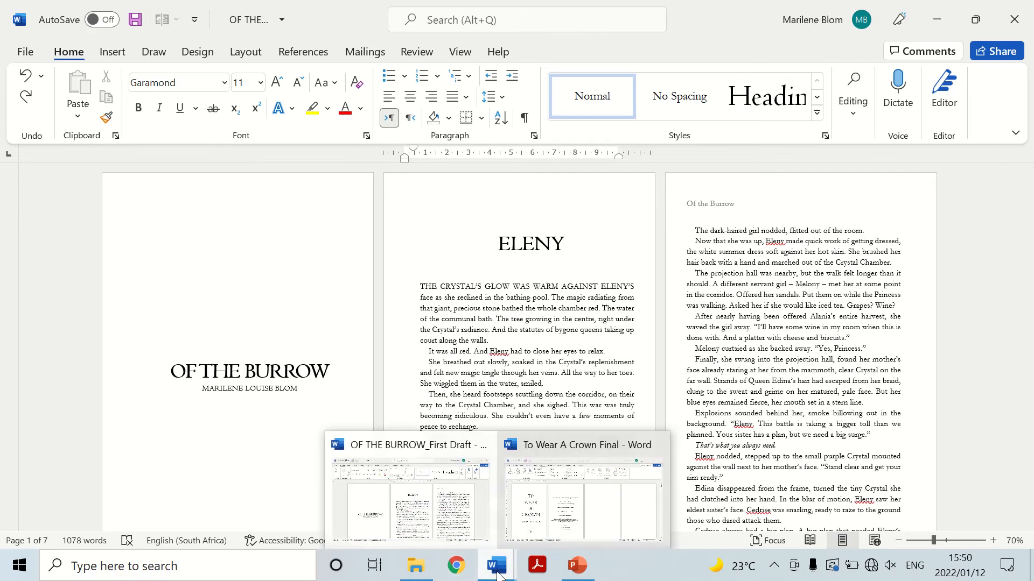
pyautogui.click(581, 495)
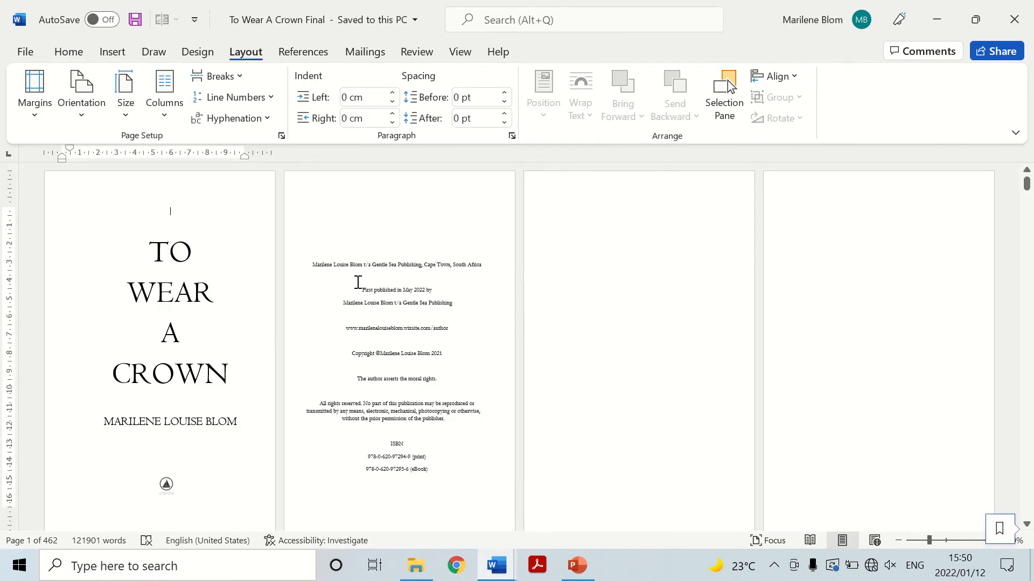
pyautogui.scroll(1, 358, 280)
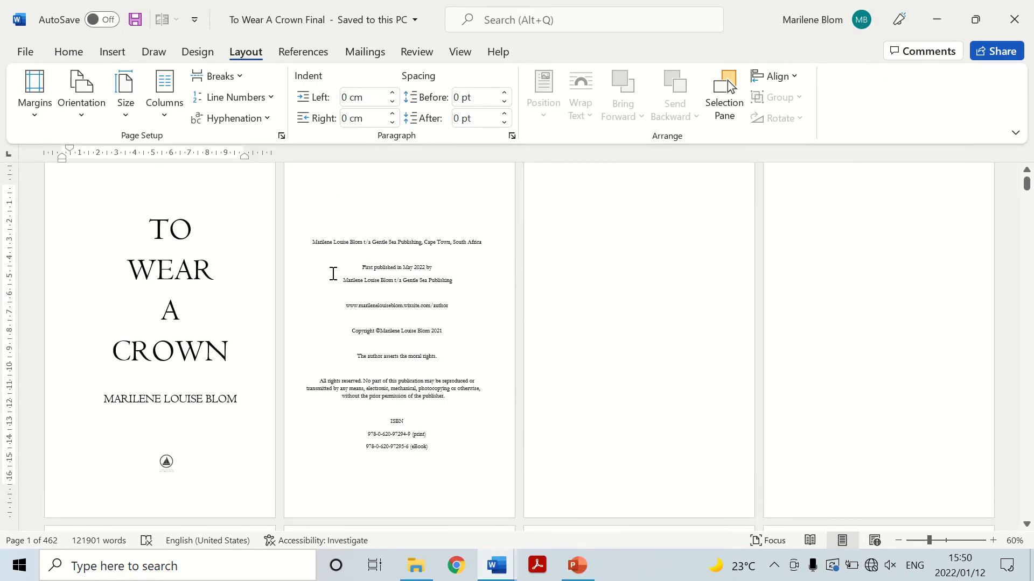
pyautogui.scroll(1, 328, 273)
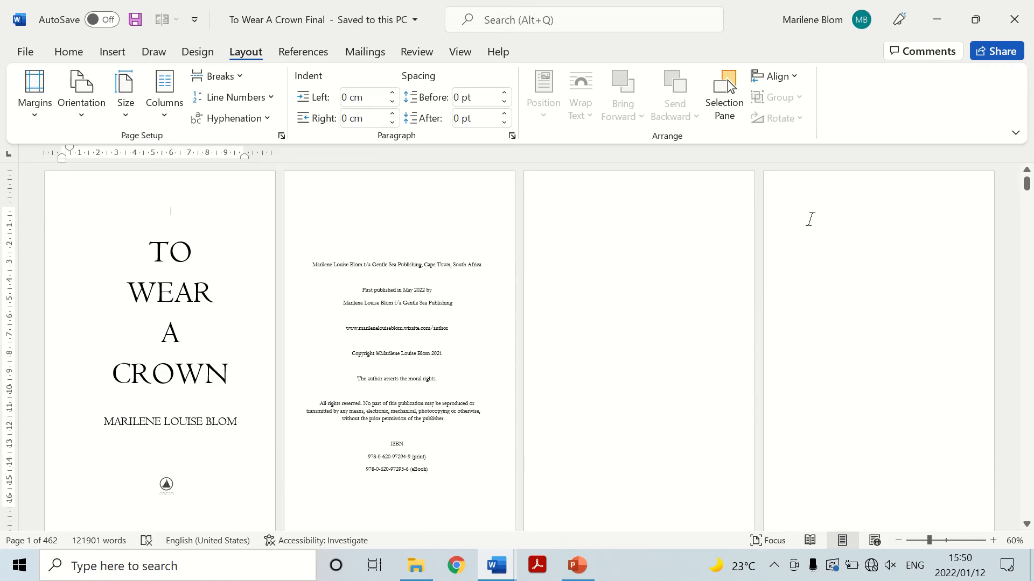
pyautogui.scroll(-4, 368, 246)
pyautogui.scroll(-4, 368, 247)
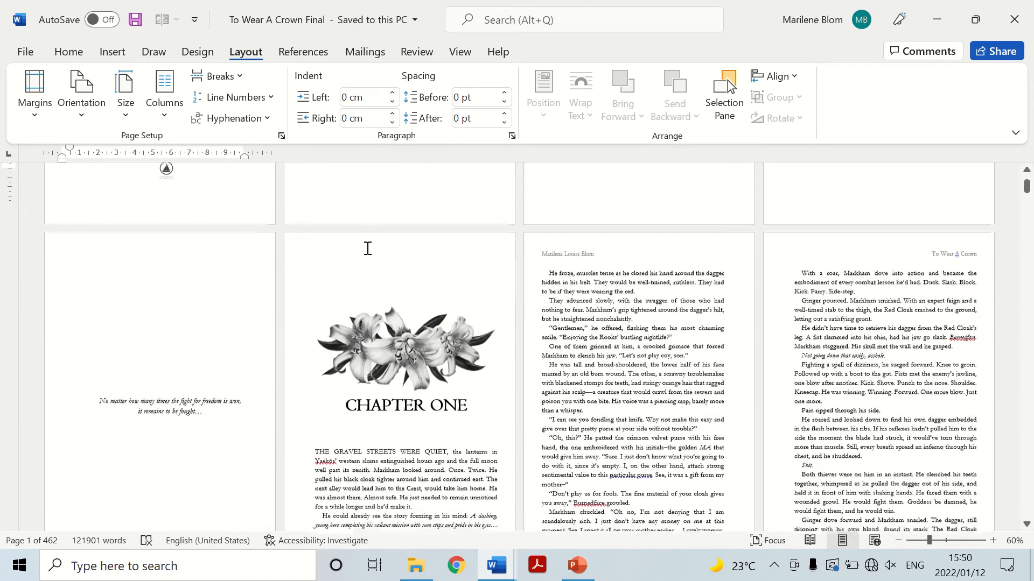
pyautogui.scroll(1, 201, 220)
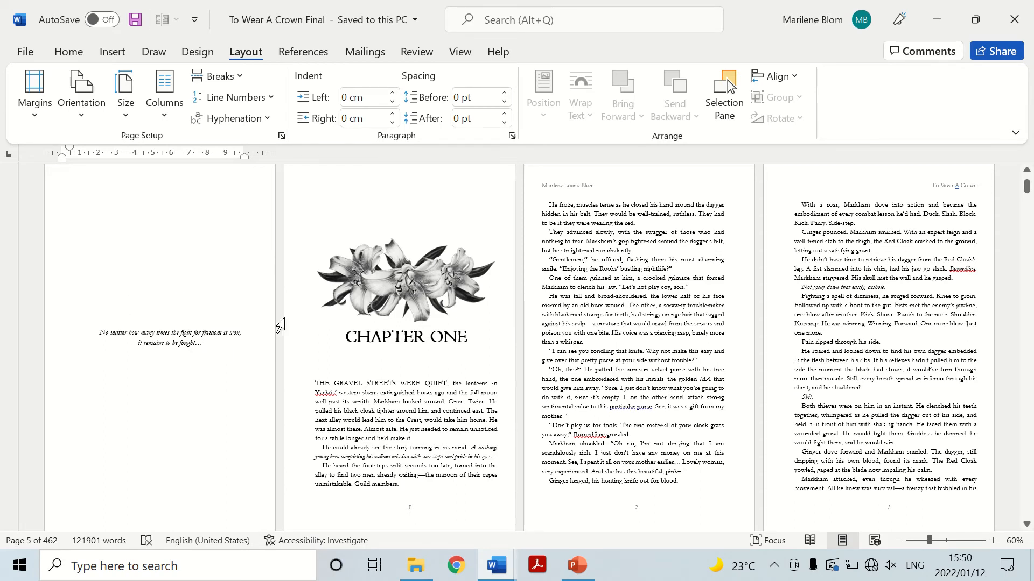
pyautogui.scroll(3, 214, 298)
pyautogui.scroll(-4, 213, 298)
pyautogui.scroll(3, 206, 297)
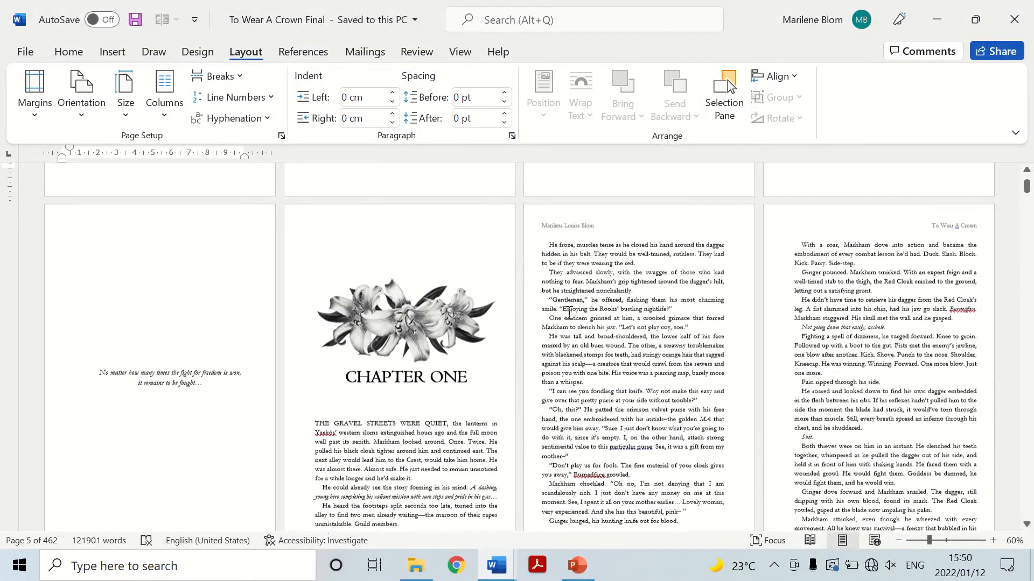
pyautogui.scroll(-3, 595, 335)
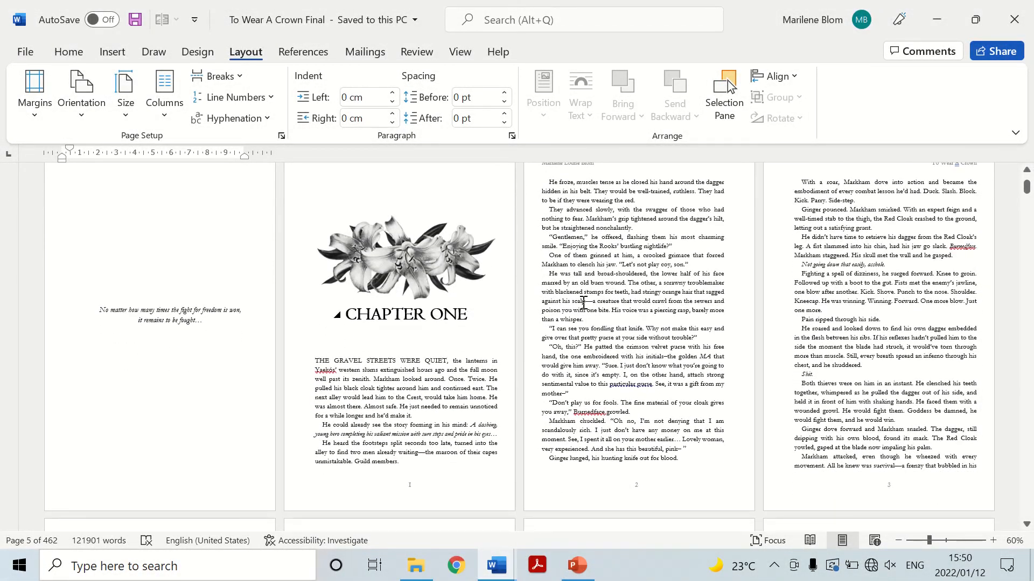
# Examine how the pages and chapter openings of the finished novel are laid out, using a 40% multi-page overview.
pyautogui.click(994, 542)
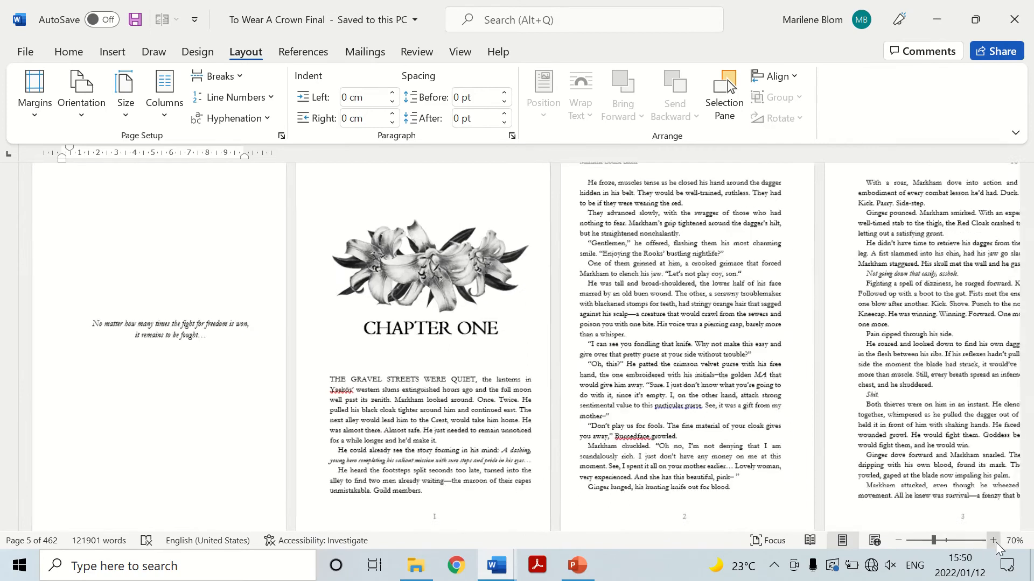
pyautogui.scroll(-2, 579, 328)
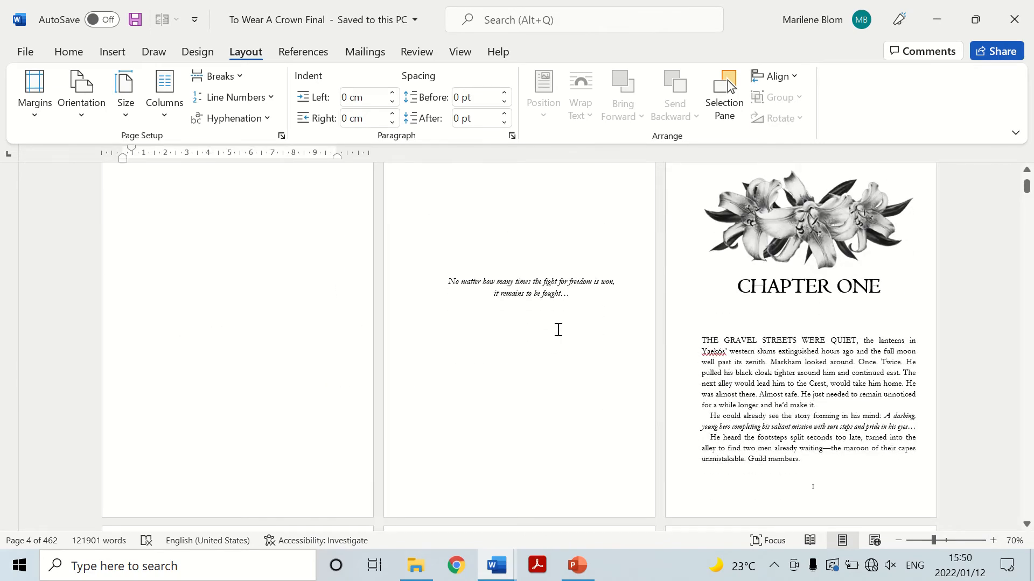
pyautogui.scroll(1, 560, 329)
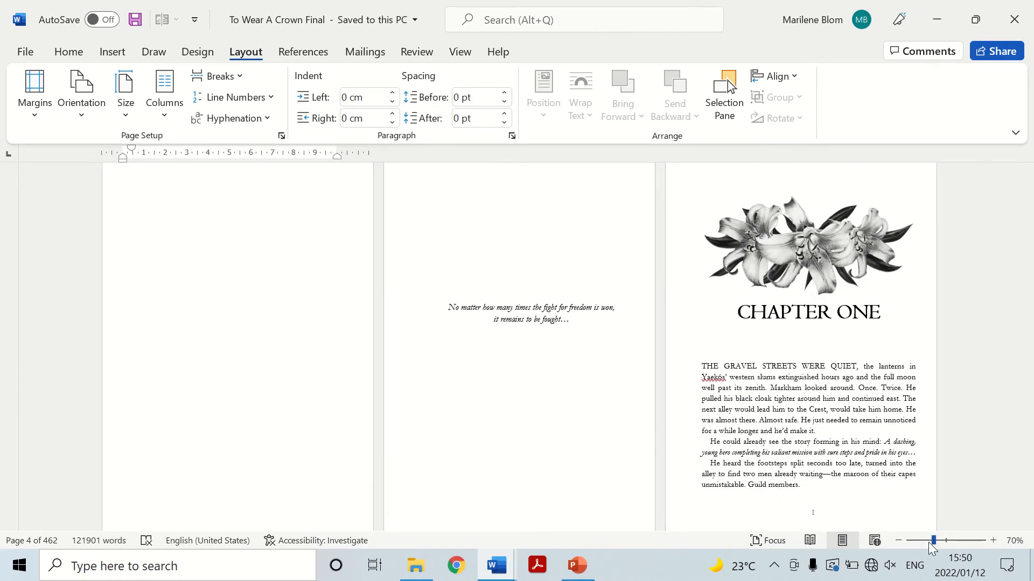
pyautogui.click(898, 540)
pyautogui.click(898, 540)
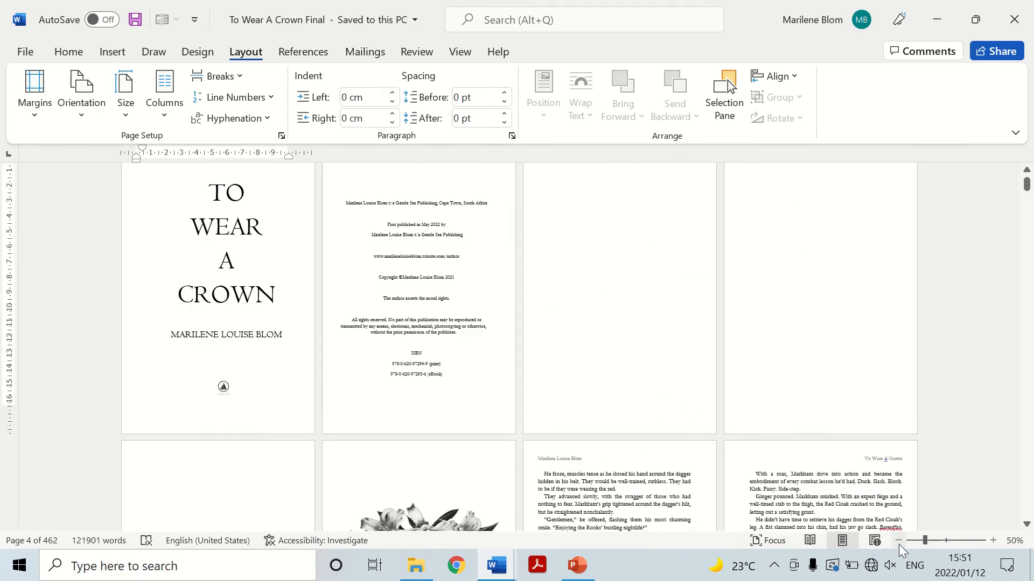
pyautogui.click(898, 541)
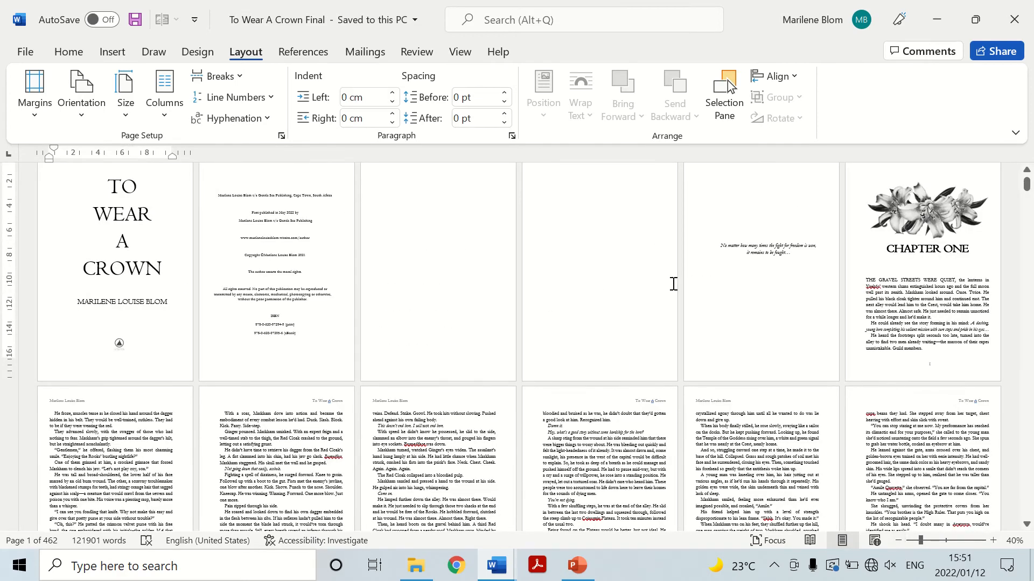
pyautogui.scroll(-6, 673, 284)
pyautogui.scroll(-4, 640, 305)
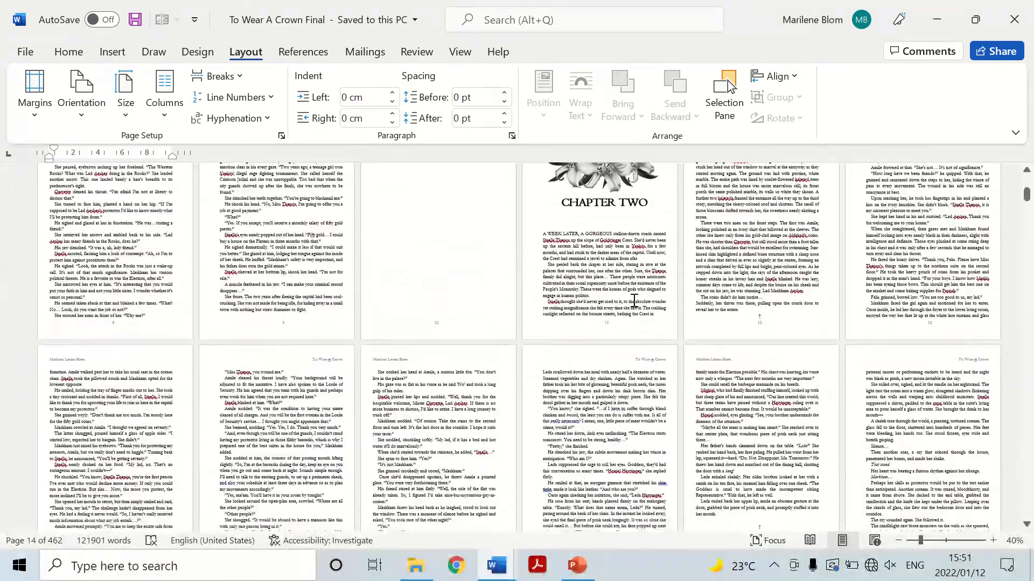
pyautogui.scroll(-8, 635, 299)
pyautogui.scroll(-7, 627, 295)
pyautogui.scroll(-5, 621, 295)
pyautogui.scroll(-5, 610, 296)
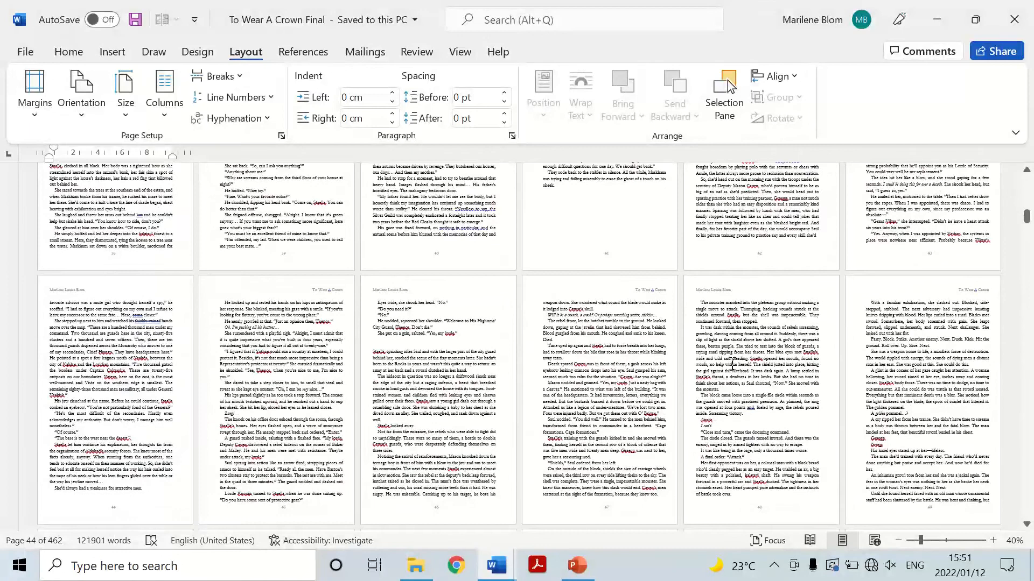
# Go back to the start of the finished novel and compare the Chapter One and Chapter Two opening pages.
pyautogui.moveTo(1031, 229); pyautogui.dragTo(1029, 171)
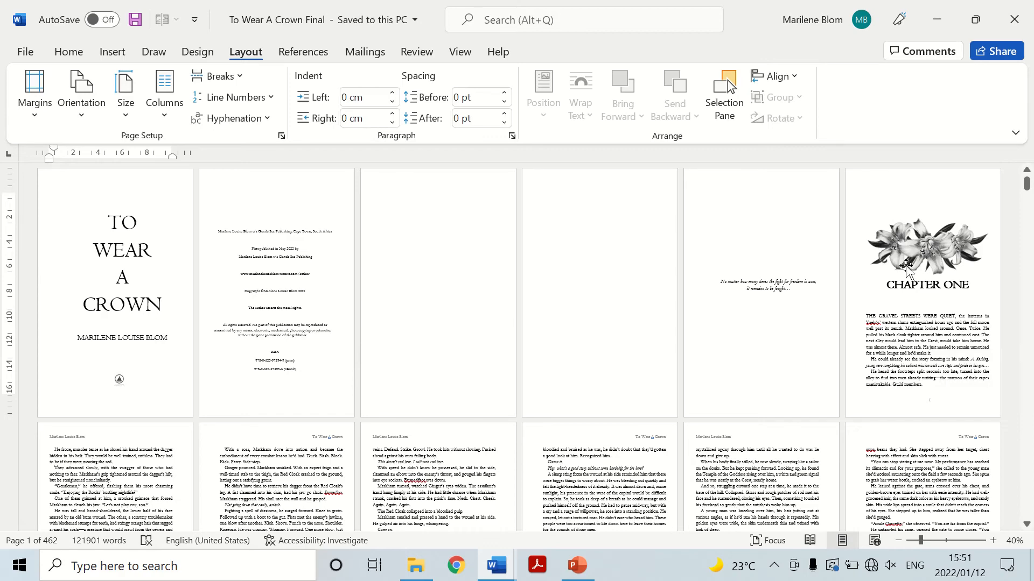
pyautogui.scroll(-2, 613, 267)
pyautogui.scroll(-10, 612, 267)
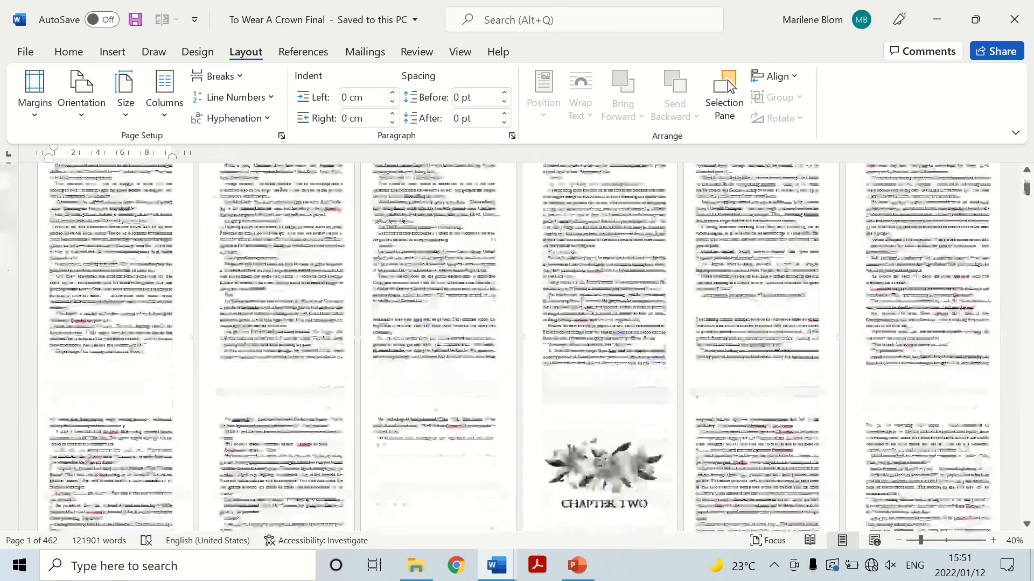
pyautogui.scroll(-7, 571, 331)
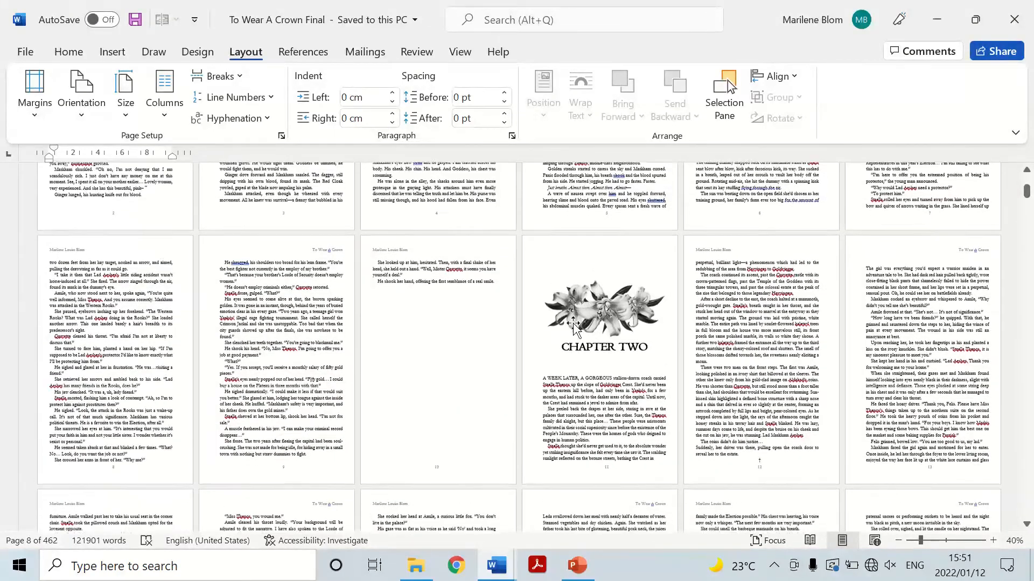
pyautogui.scroll(10, 560, 352)
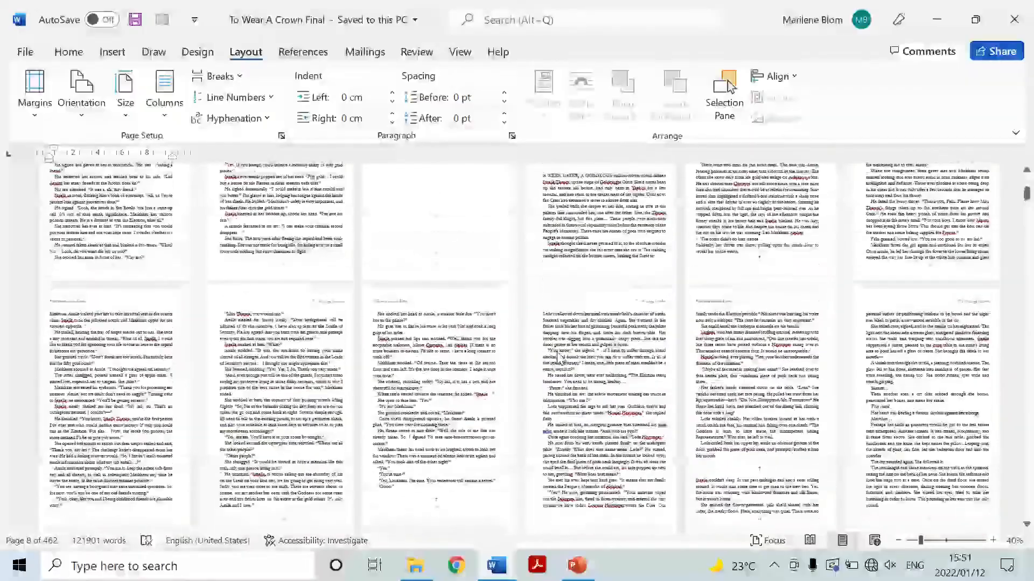
pyautogui.scroll(2, 547, 352)
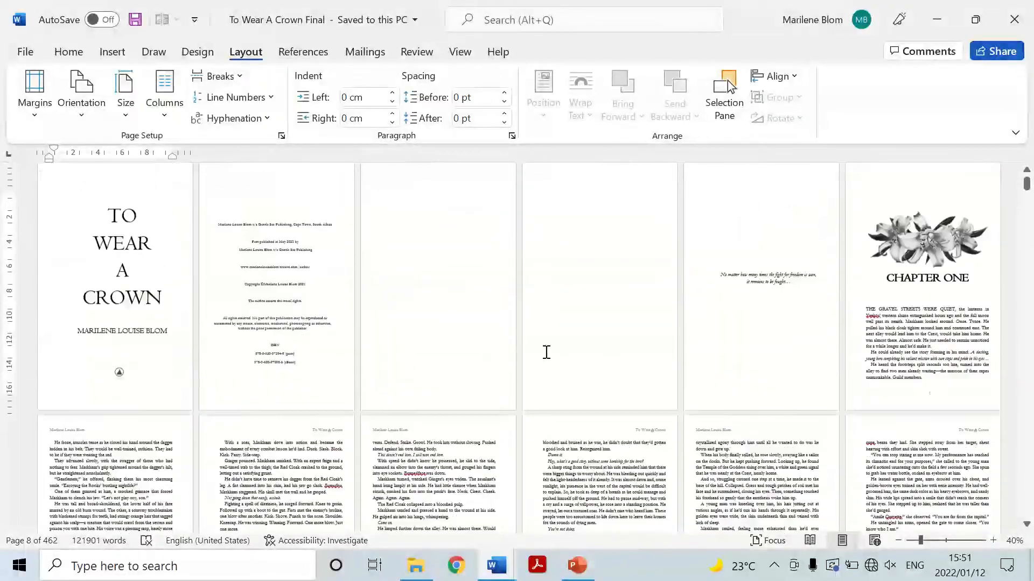